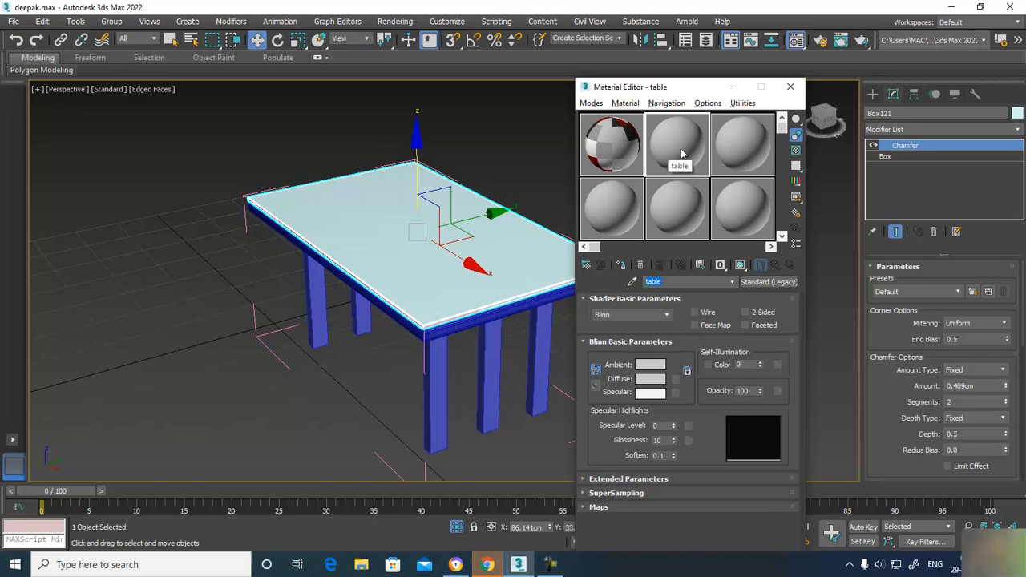
pyautogui.moveTo(658, 90); pyautogui.dragTo(617, 89)
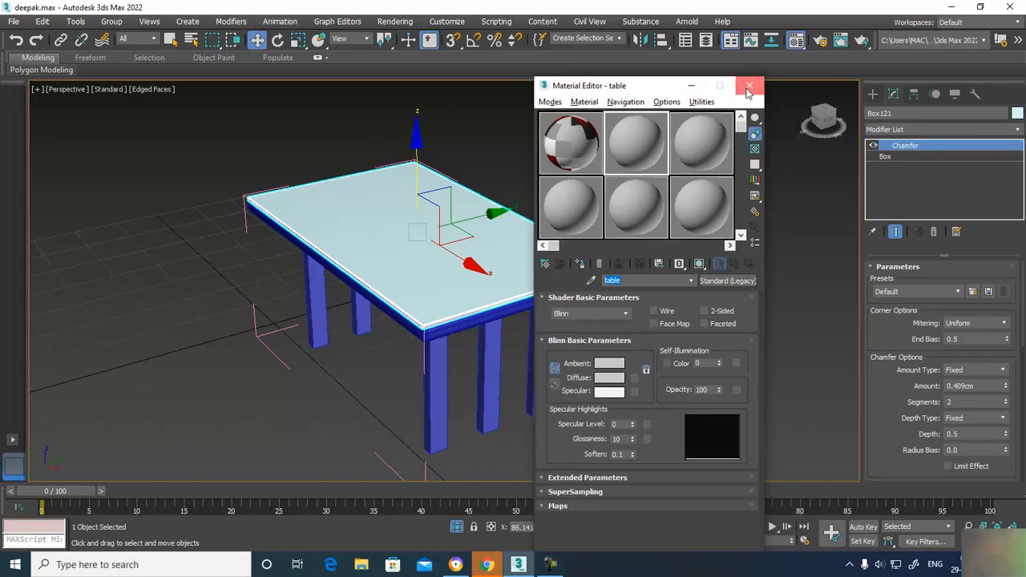
pyautogui.click(747, 90)
pyautogui.press('m')
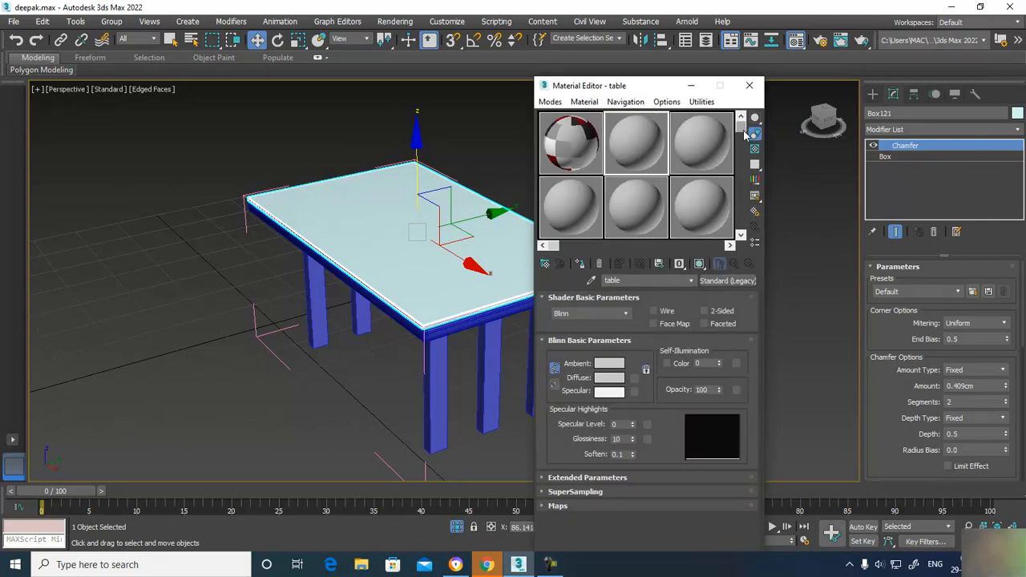
pyautogui.click(796, 43)
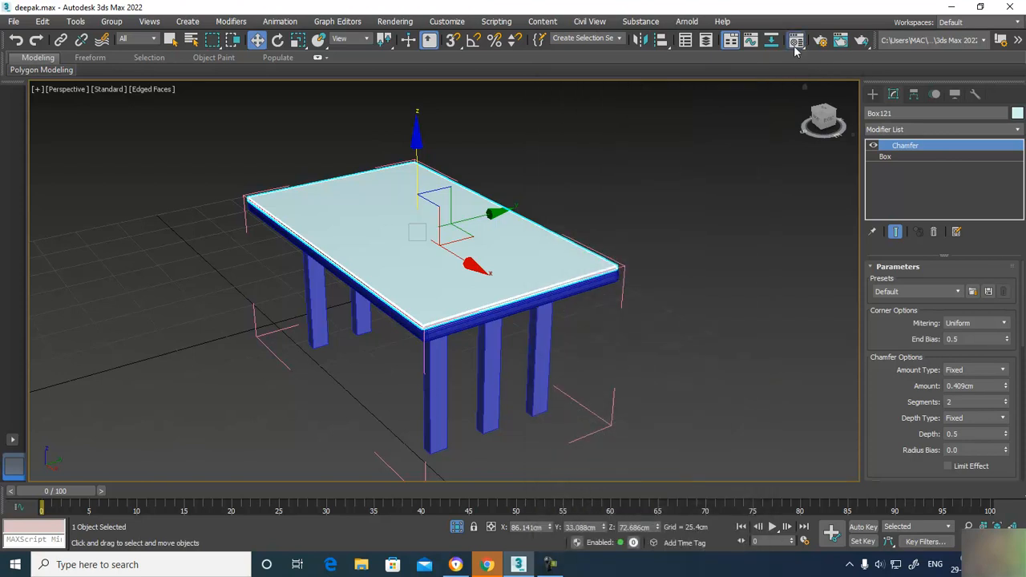
pyautogui.click(795, 47)
# Step: Convert the table material to a Multi/Sub-Object material, keeping the old material as a sub-material
pyautogui.moveTo(646, 86); pyautogui.dragTo(551, 79)
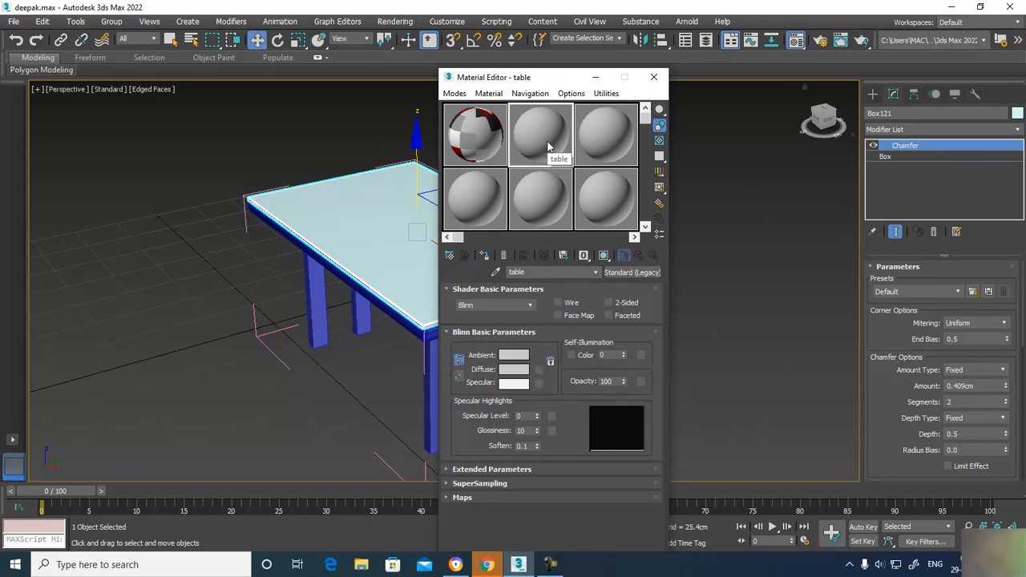
pyautogui.click(633, 274)
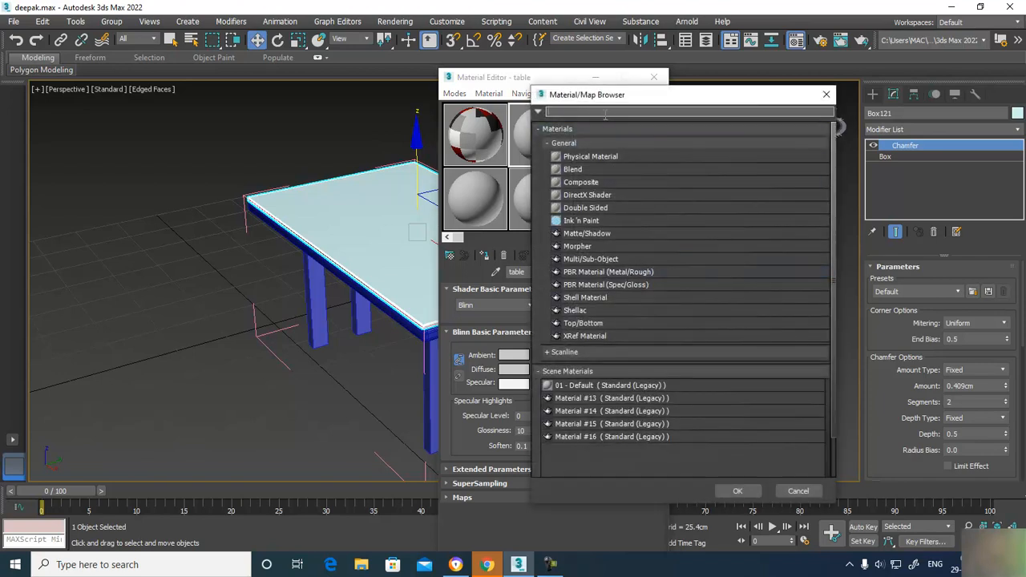
pyautogui.write('multi')
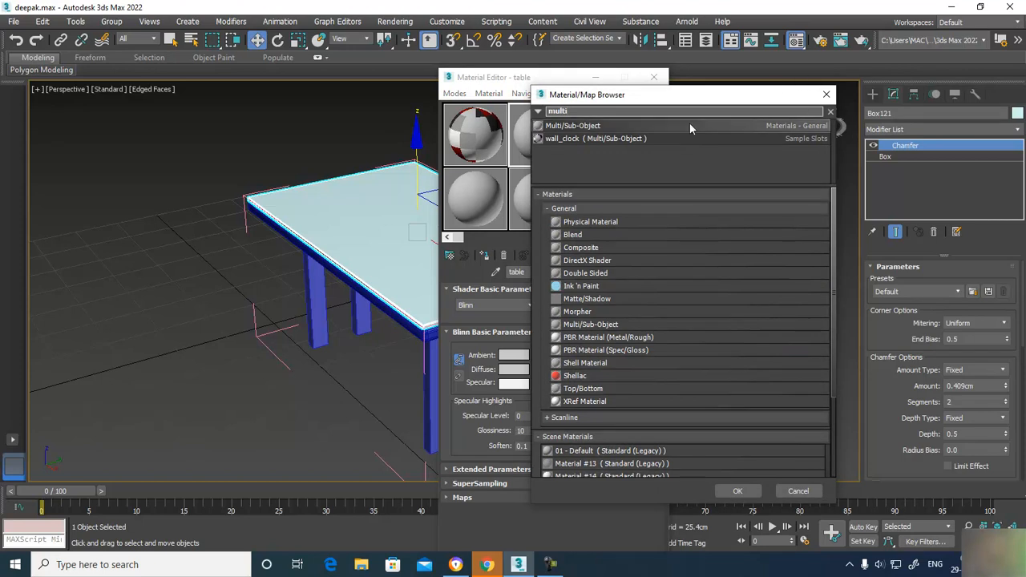
pyautogui.doubleClick(648, 127)
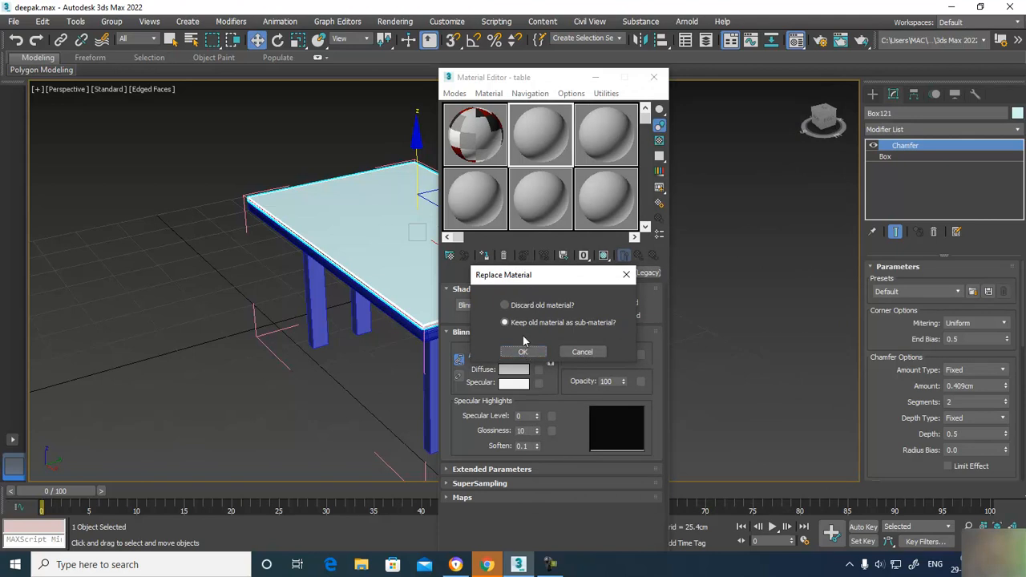
pyautogui.click(523, 353)
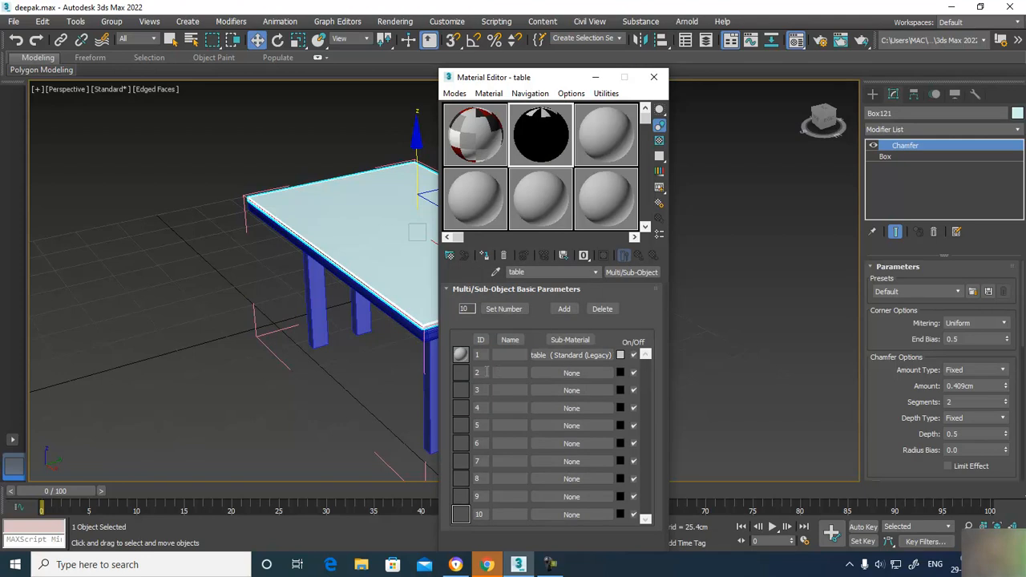
# Step: Delete the empty sub-material slots of the table material so that only slot 1 is left
pyautogui.click(599, 309)
pyautogui.click(600, 309)
pyautogui.click(600, 310)
pyautogui.click(600, 310)
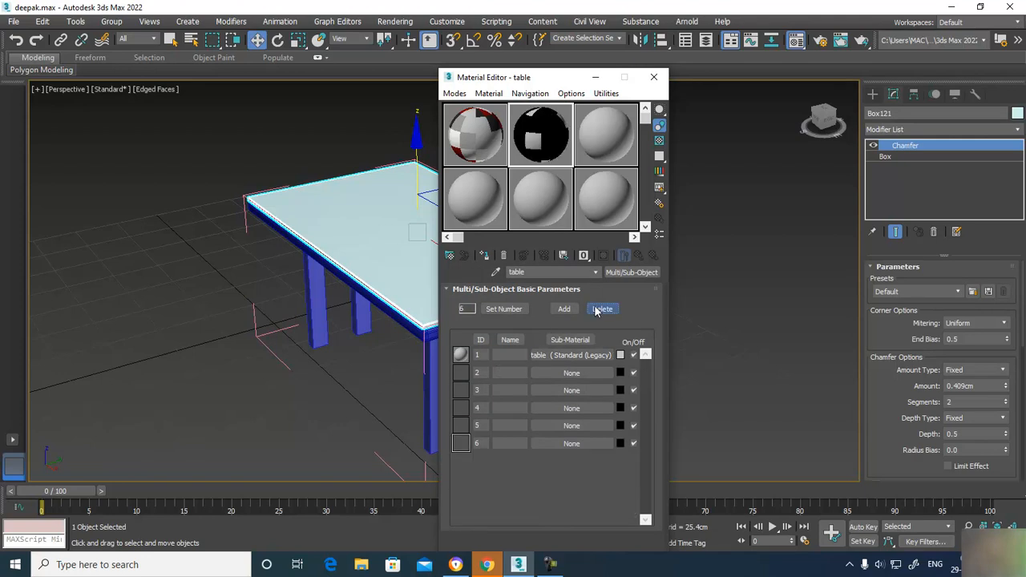
pyautogui.click(599, 309)
pyautogui.click(599, 310)
pyautogui.click(599, 309)
pyautogui.click(600, 309)
pyautogui.click(600, 310)
# Step: Name the first sub-material table_glass and add a second sub-material named table_top
pyautogui.click(505, 354)
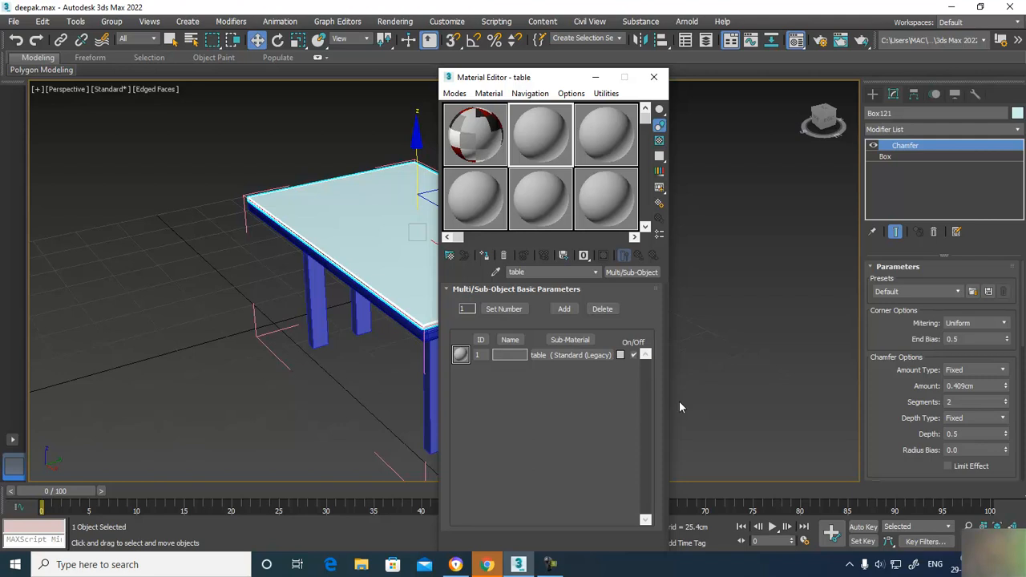
pyautogui.write('_glass')
pyautogui.click(565, 309)
pyautogui.click(509, 371)
pyautogui.write('tab')
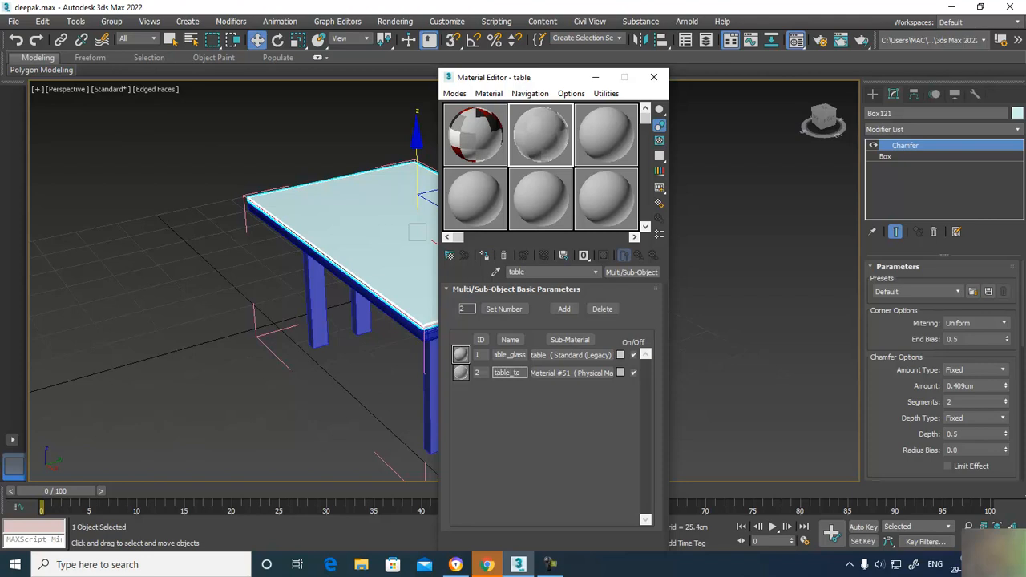
# Step: Add a third sub-material named table_legs and move the Material Editor clear of the table model
pyautogui.click(564, 308)
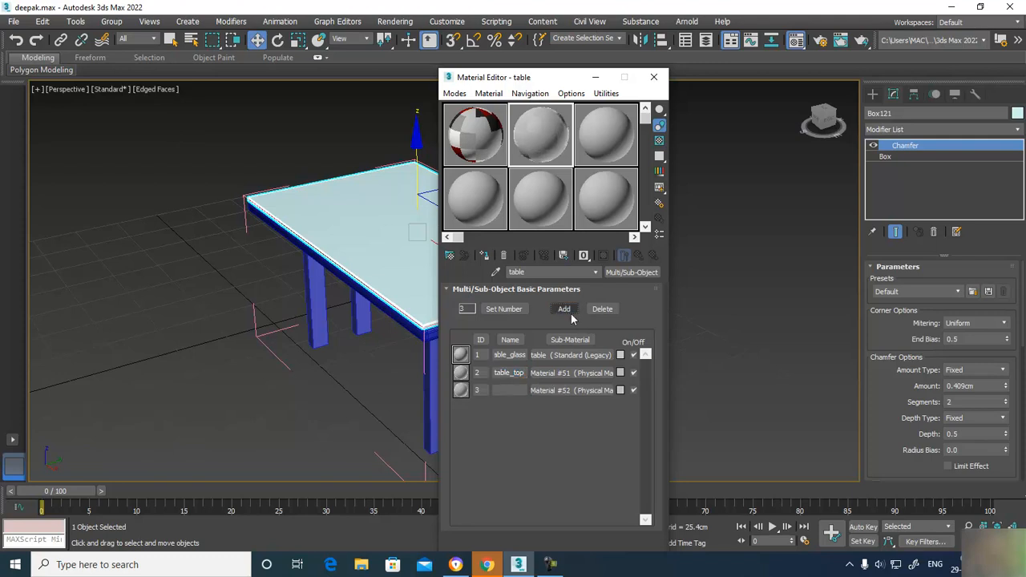
pyautogui.click(503, 390)
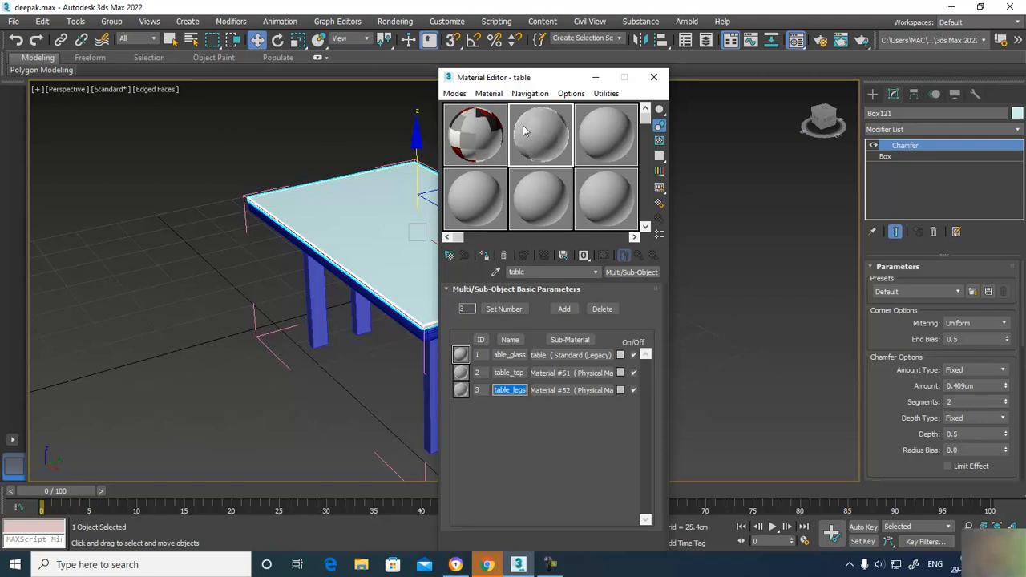
pyautogui.moveTo(528, 77); pyautogui.dragTo(726, 87)
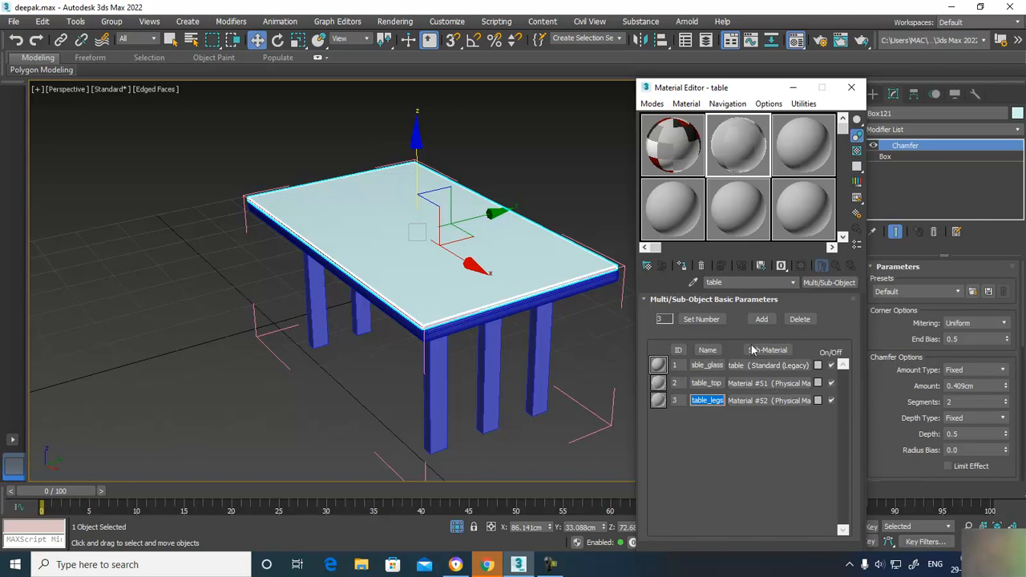
# Step: Raise the glass slab vertically off the tabletop and undo the move
pyautogui.moveTo(417, 145); pyautogui.dragTo(416, 106)
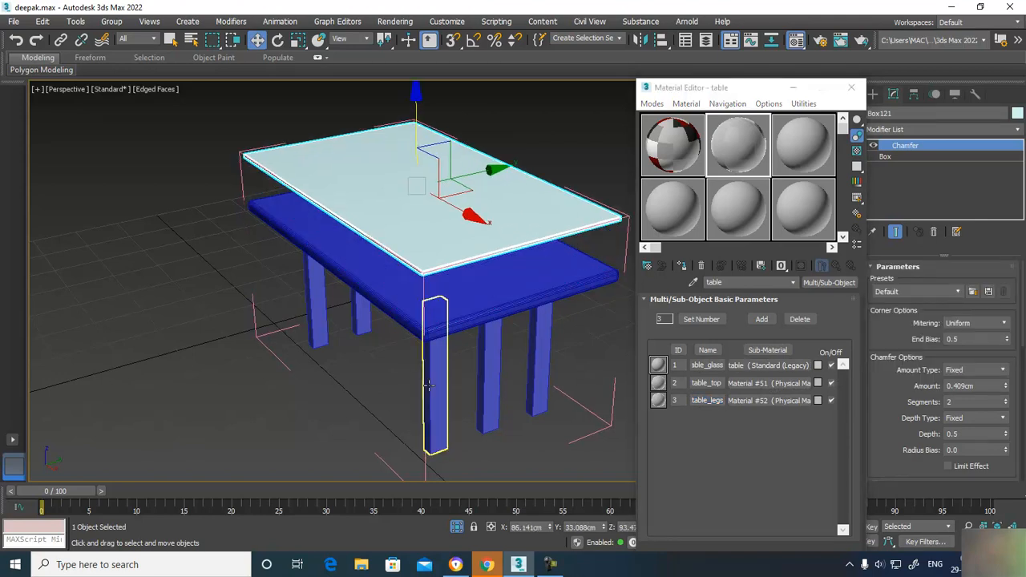
pyautogui.hotkey('ctrl', 'z')
# Step: Assign the table_glass sub-material to the glass slab on top of the table
pyautogui.keyDown('alt'); pyautogui.moveTo(481, 401); pyautogui.dragTo(466, 352, button='middle'); pyautogui.keyUp('alt')
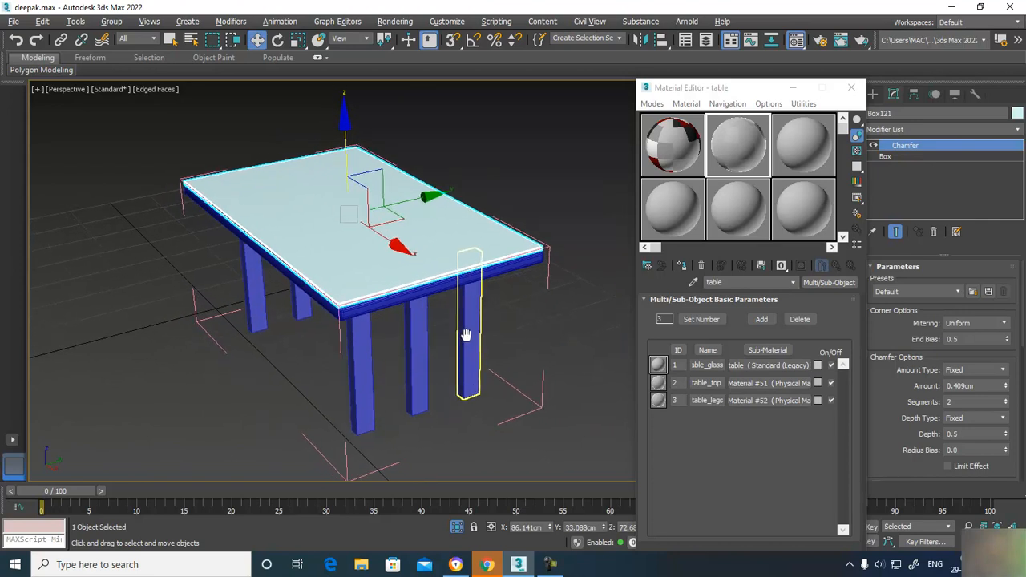
pyautogui.hotkey('ctrl', 'r')
pyautogui.scroll(10, 453, 325)
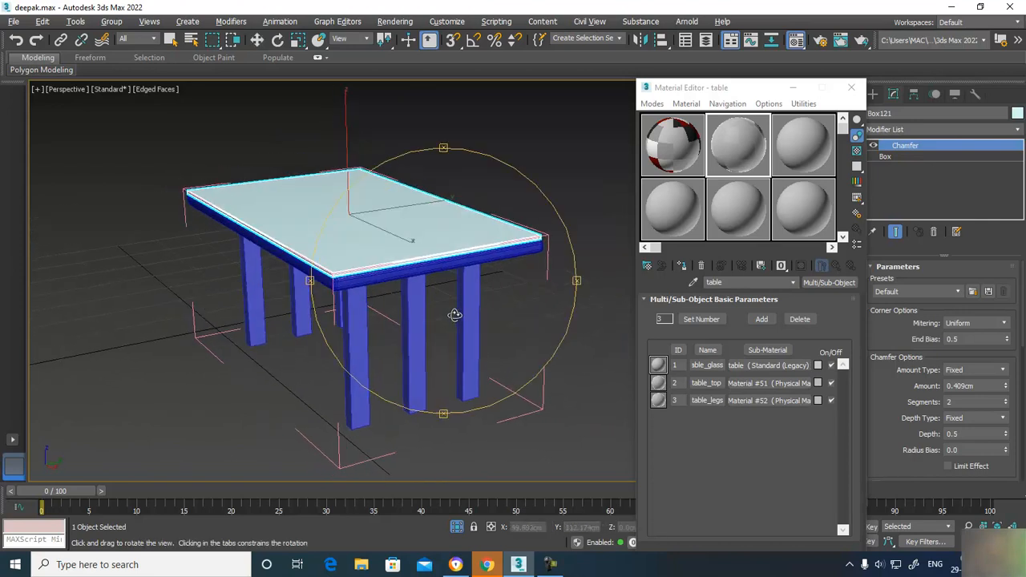
pyautogui.moveTo(440, 318); pyautogui.dragTo(487, 345)
pyautogui.hotkey('ctrl', 'w')
pyautogui.hotkey('alt', 'z')
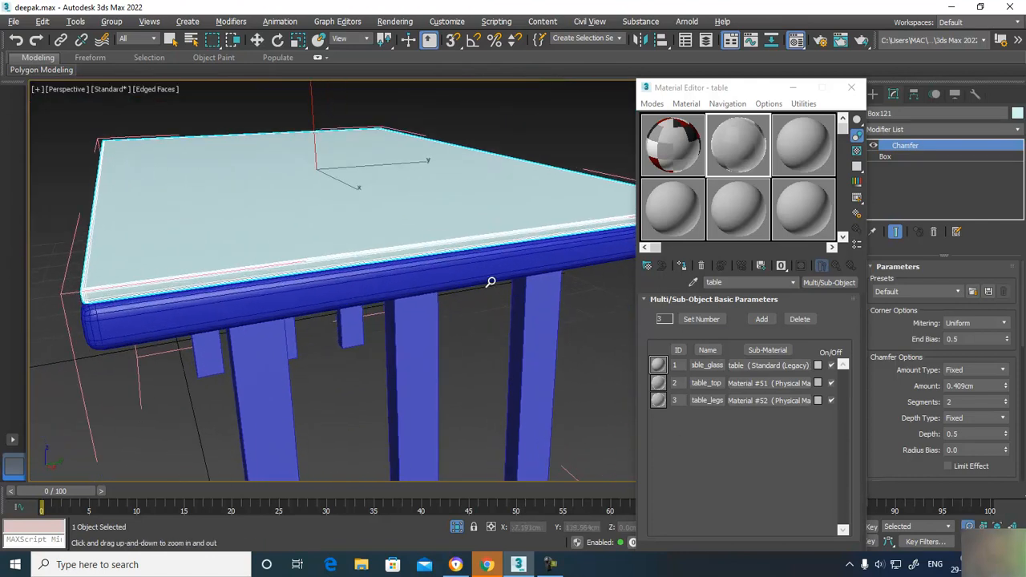
pyautogui.moveTo(492, 291); pyautogui.dragTo(506, 312)
pyautogui.moveTo(420, 294); pyautogui.dragTo(437, 310, button='middle')
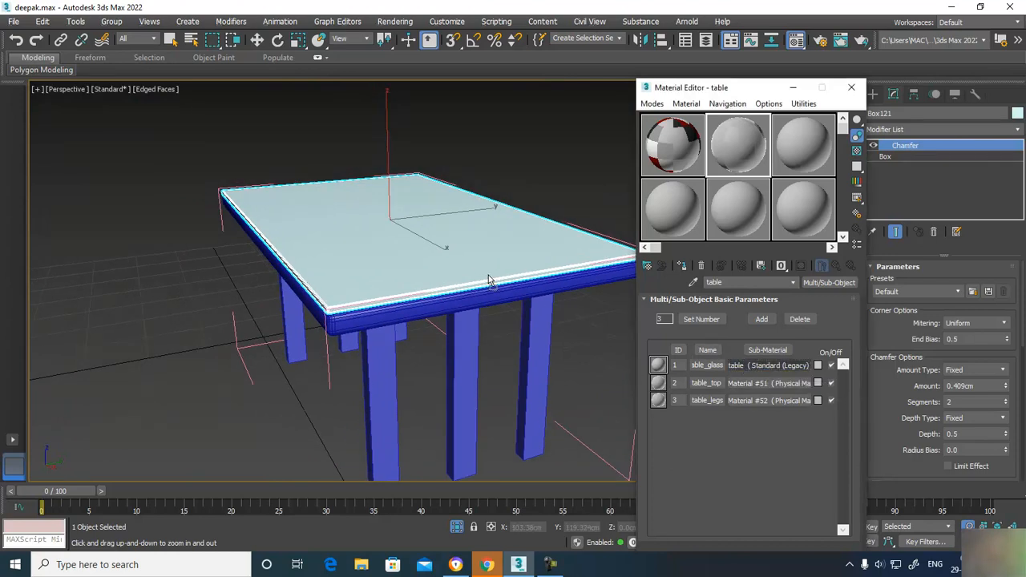
pyautogui.moveTo(489, 276); pyautogui.dragTo(481, 277)
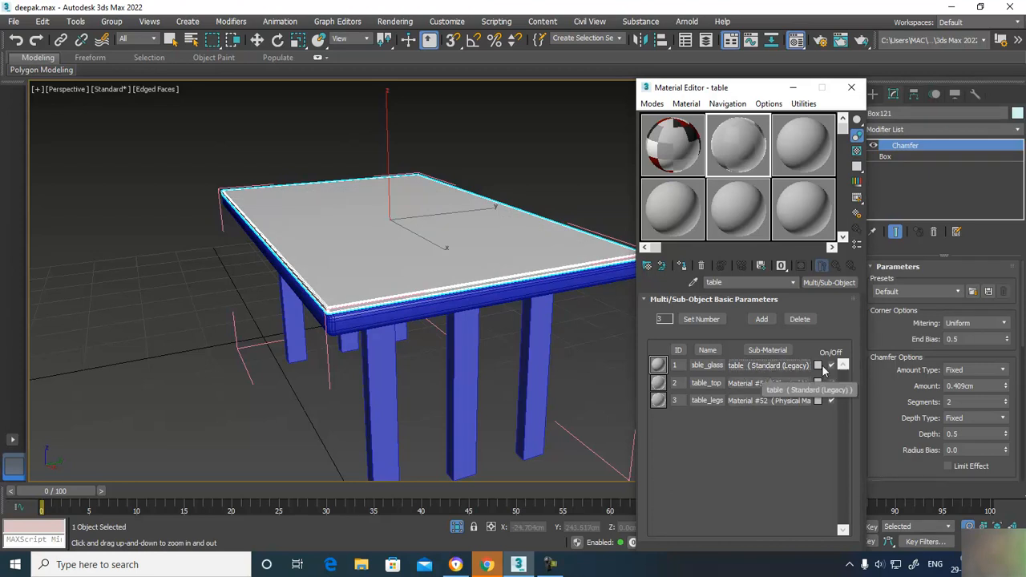
# Step: Open the table_glass sub-material's parameters and set its opacity to 0
pyautogui.click(738, 365)
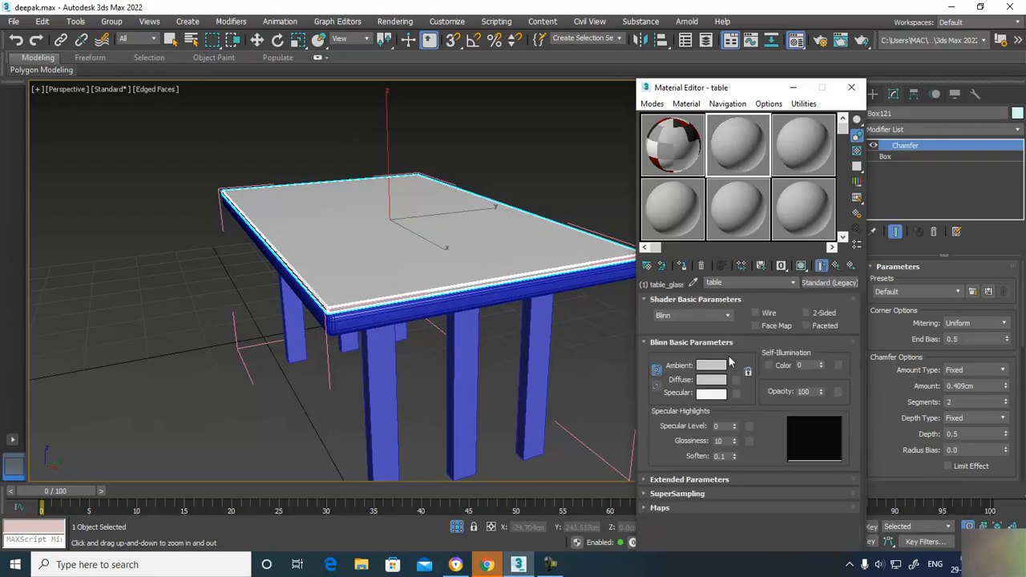
pyautogui.click(836, 265)
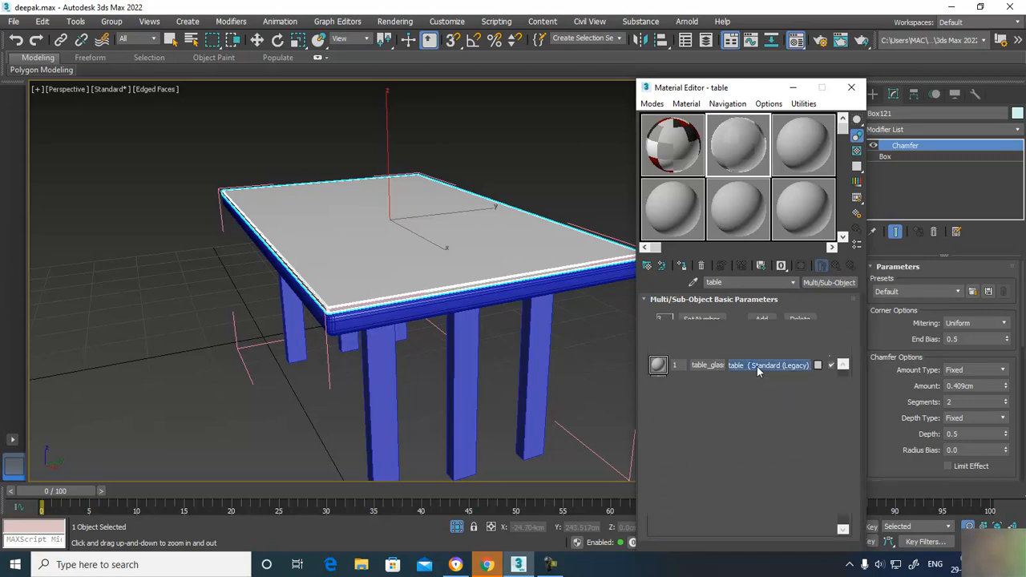
pyautogui.click(757, 366)
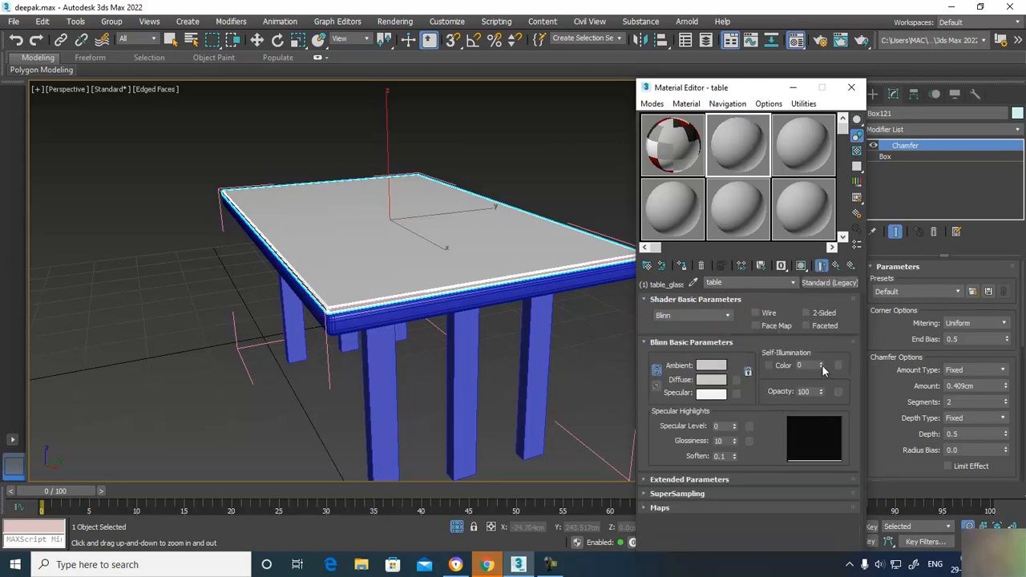
pyautogui.rightClick(821, 393)
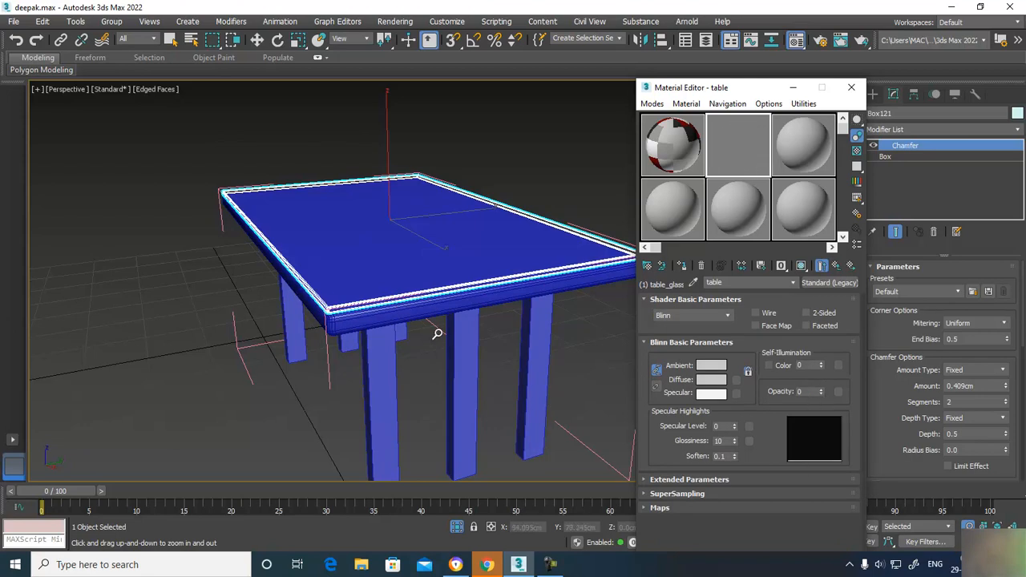
# Step: Lift the transparent glass slab above the tabletop to check it and undo the move
pyautogui.keyDown('alt'); pyautogui.moveTo(440, 337); pyautogui.dragTo(433, 361, button='middle'); pyautogui.keyUp('alt')
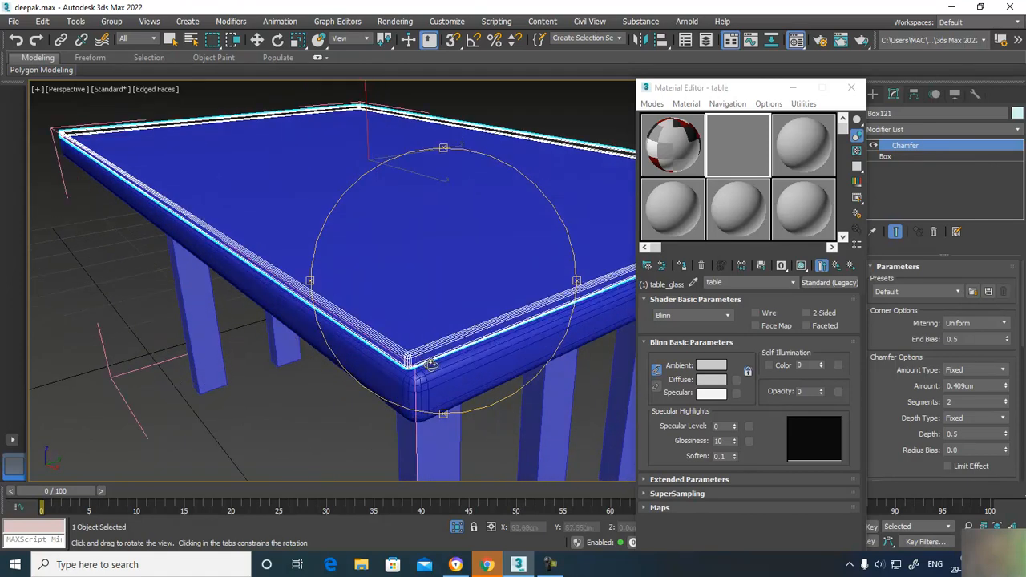
pyautogui.press('w')
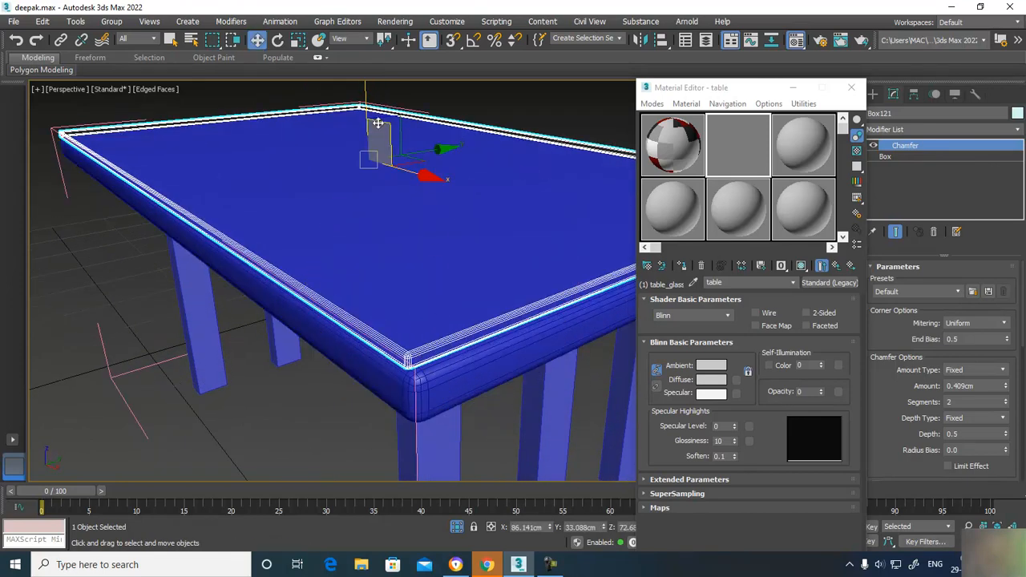
pyautogui.moveTo(368, 99); pyautogui.dragTo(347, 52)
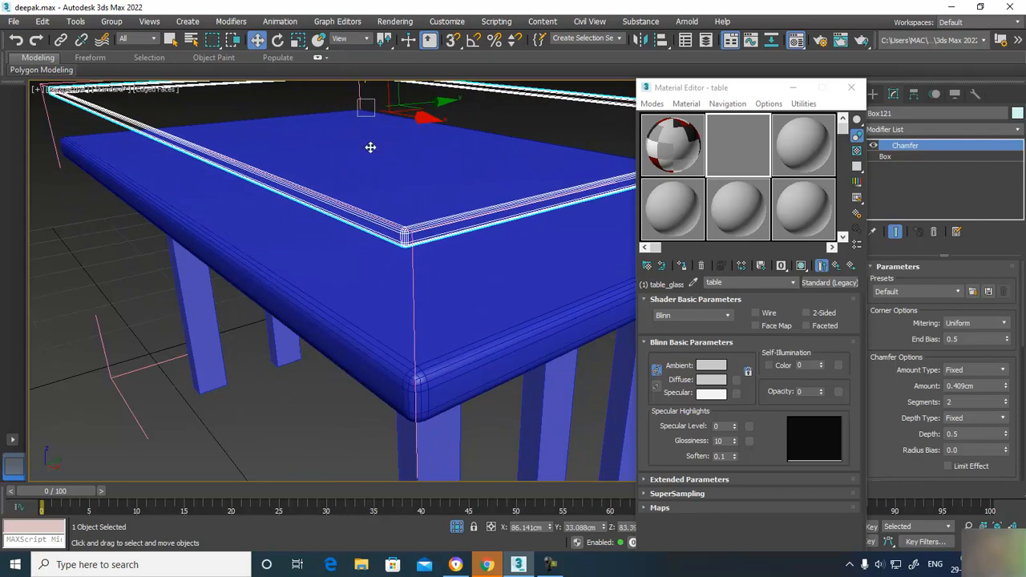
pyautogui.hotkey('ctrl', 'z')
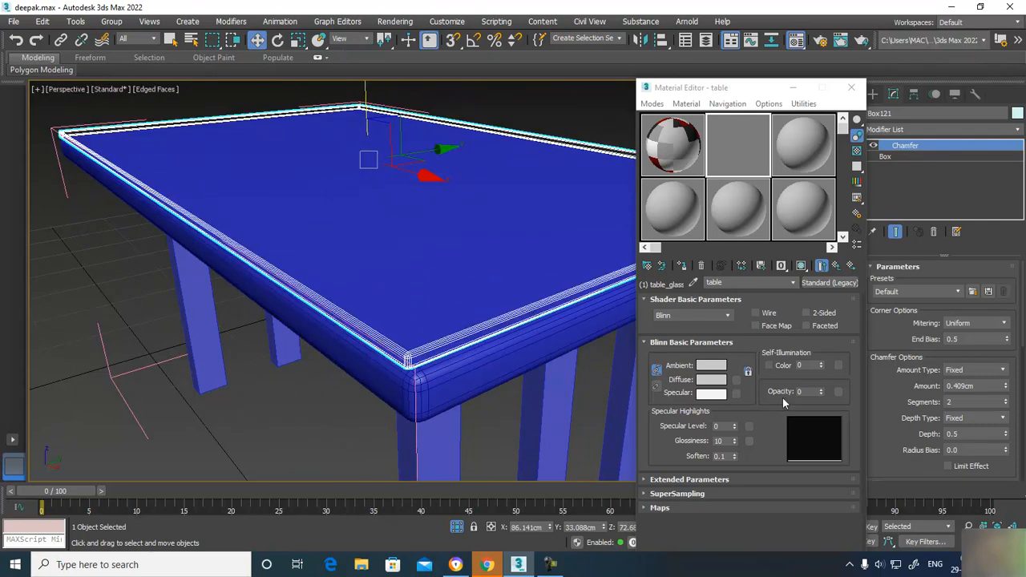
# Step: Set the table_glass sub-material's opacity to 2 and its specular level to 55
pyautogui.moveTo(822, 395)
pyautogui.mouseDown()
pyautogui.moveTo(823, 321)
pyautogui.moveTo(810, 423)
pyautogui.moveTo(821, 300)
pyautogui.moveTo(821, 400)
pyautogui.mouseUp()
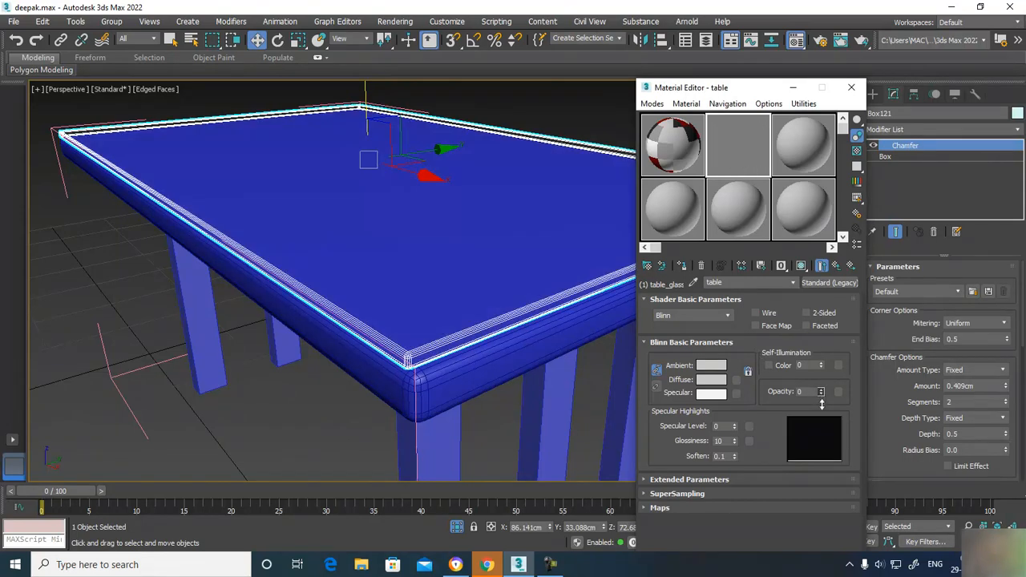
pyautogui.doubleClick(810, 392)
pyautogui.write('2')
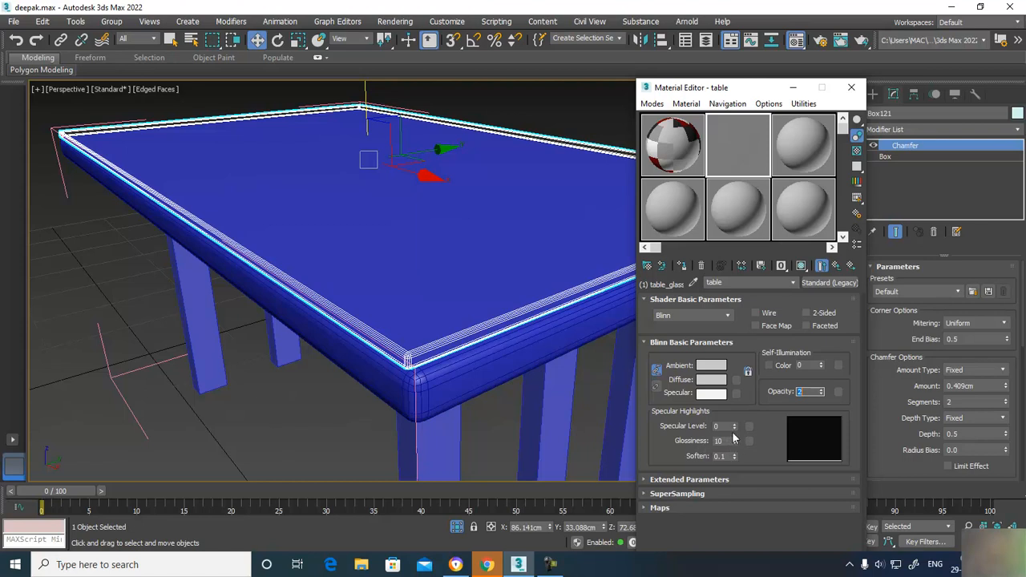
pyautogui.moveTo(737, 429); pyautogui.dragTo(743, 387)
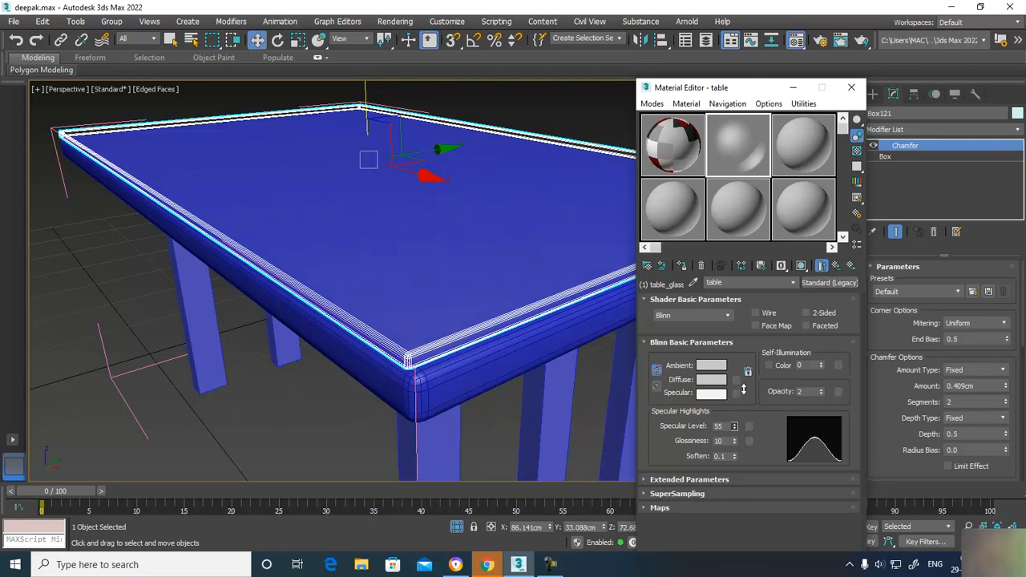
# Step: Show an enlarged preview of the table_glass sample and turn on its multicoloured checker background
pyautogui.doubleClick(746, 142)
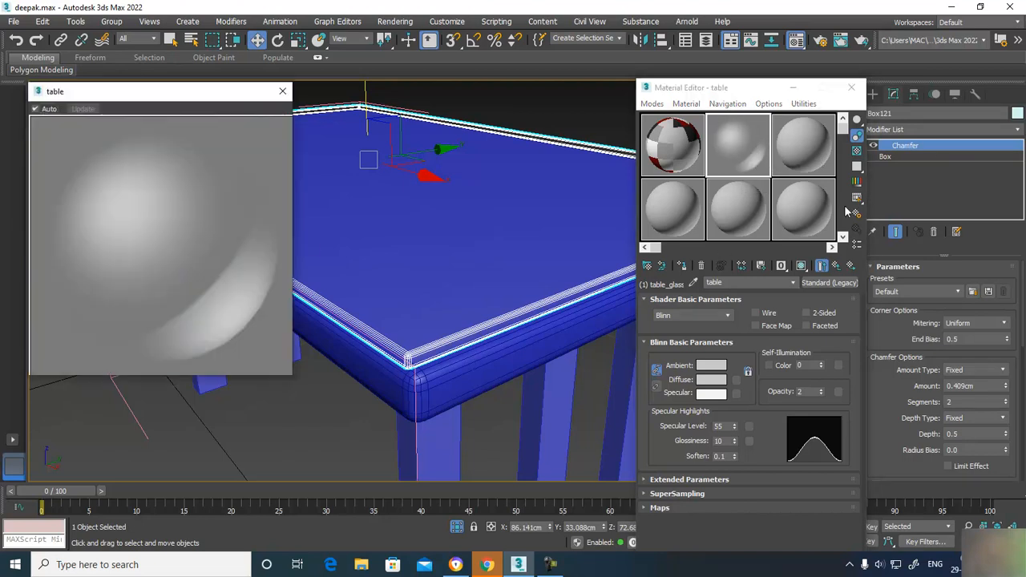
pyautogui.click(857, 151)
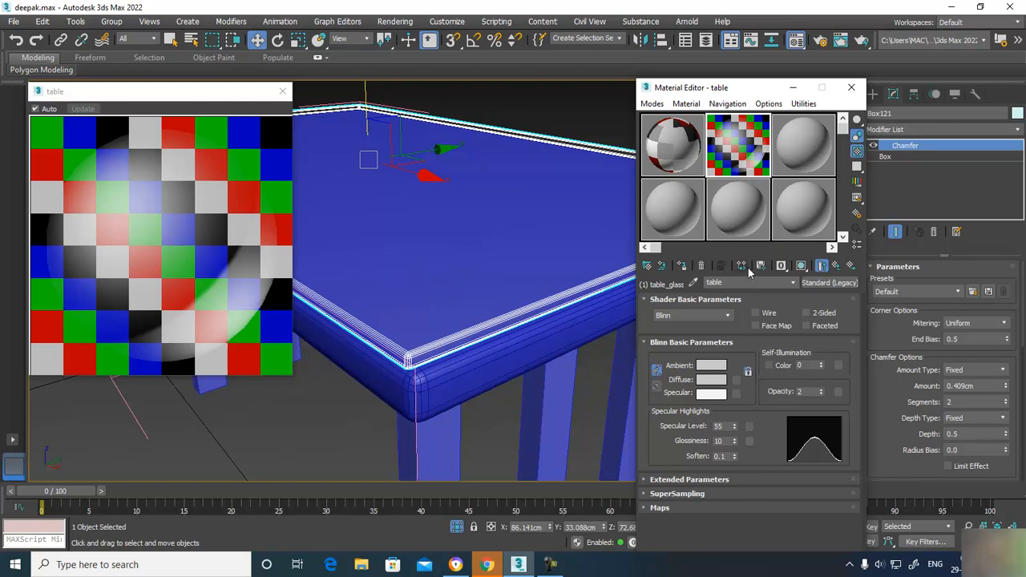
# Step: Change the table_glass sub-material's type to Raytrace
pyautogui.doubleClick(709, 283)
pyautogui.click(820, 283)
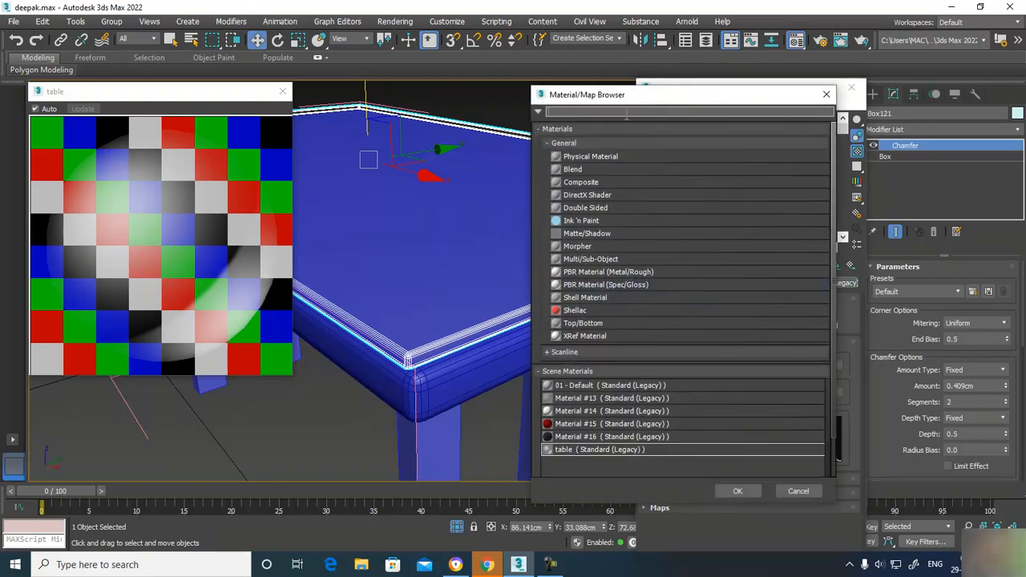
pyautogui.write('raytra')
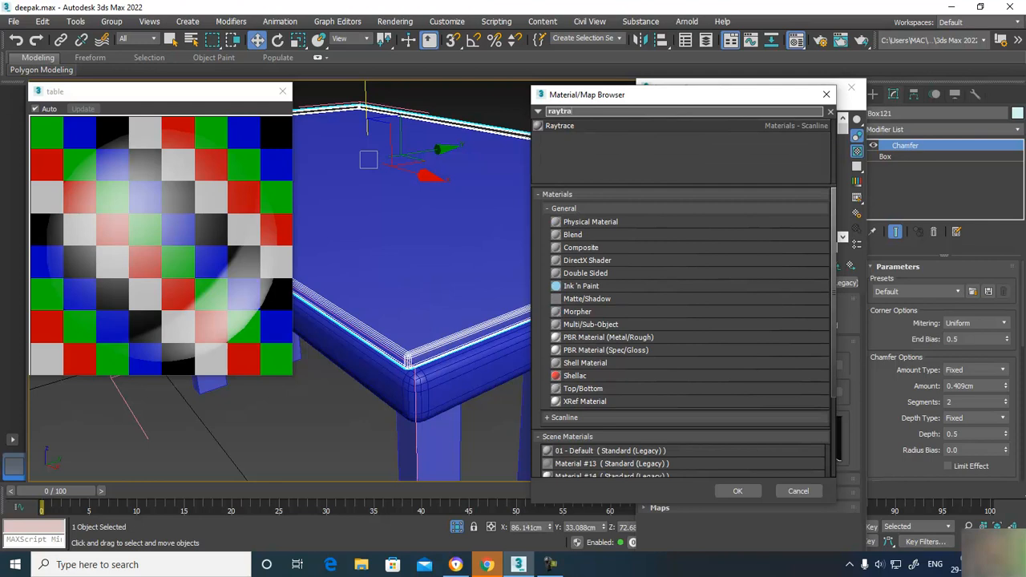
pyautogui.press('Return')
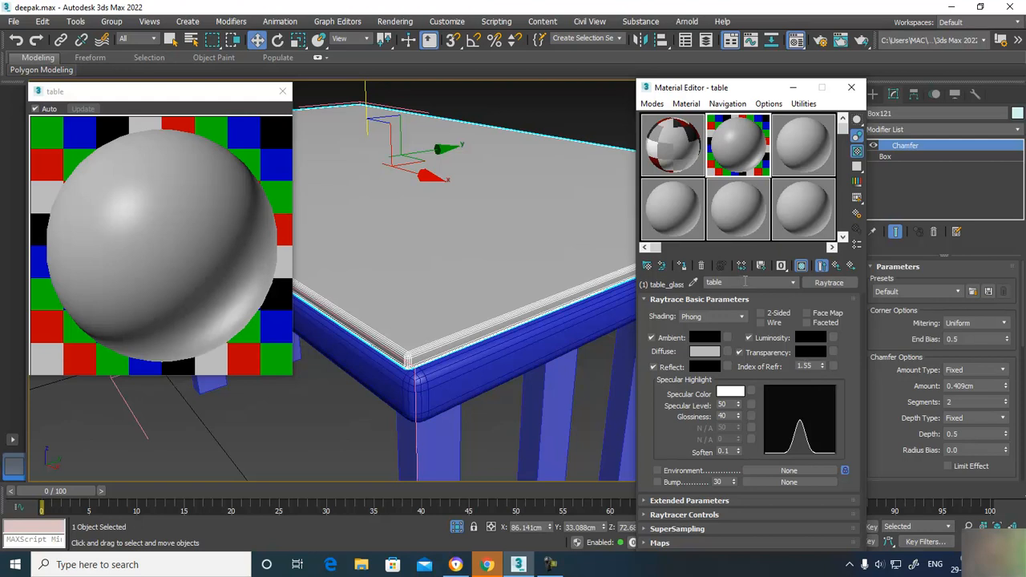
# Step: Return to the parent material, reopen the first sub-material and rename it table_glass
pyautogui.click(836, 265)
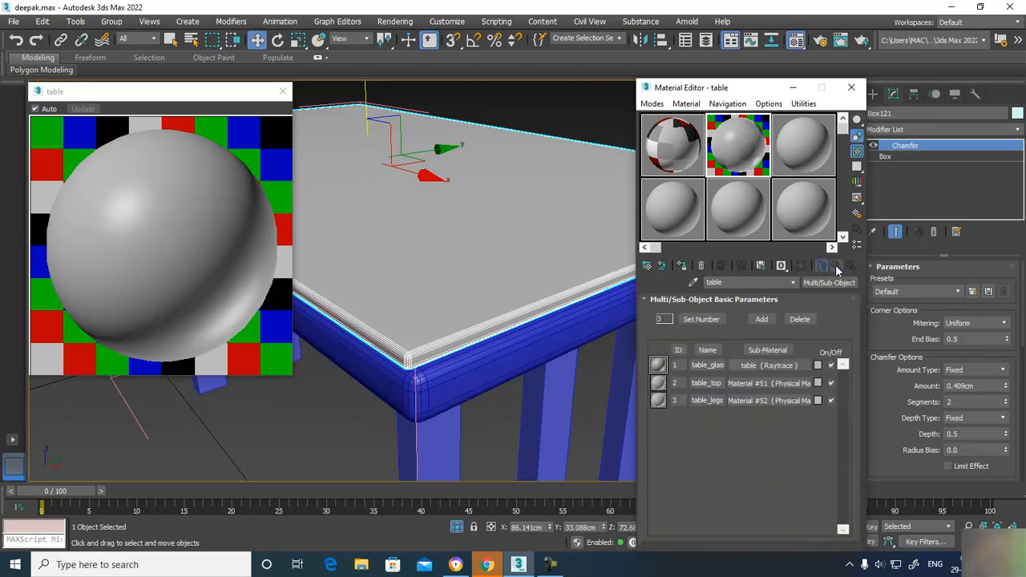
pyautogui.click(764, 367)
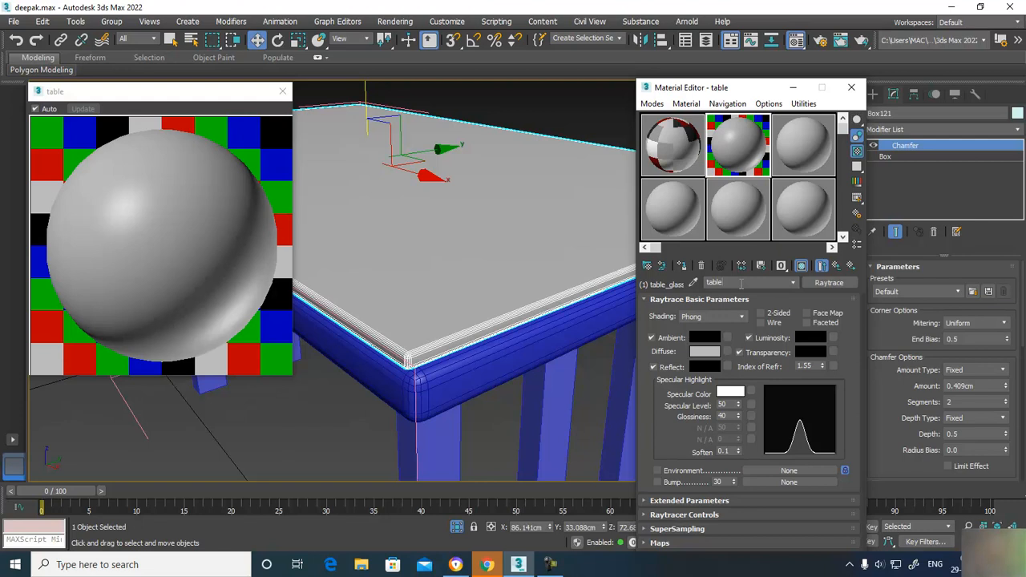
pyautogui.write('_gl')
# Step: Try a light grey transparency colour for the table_glass sub-material and cancel it
pyautogui.click(739, 354)
pyautogui.moveTo(820, 356); pyautogui.dragTo(836, 394)
pyautogui.click(751, 354)
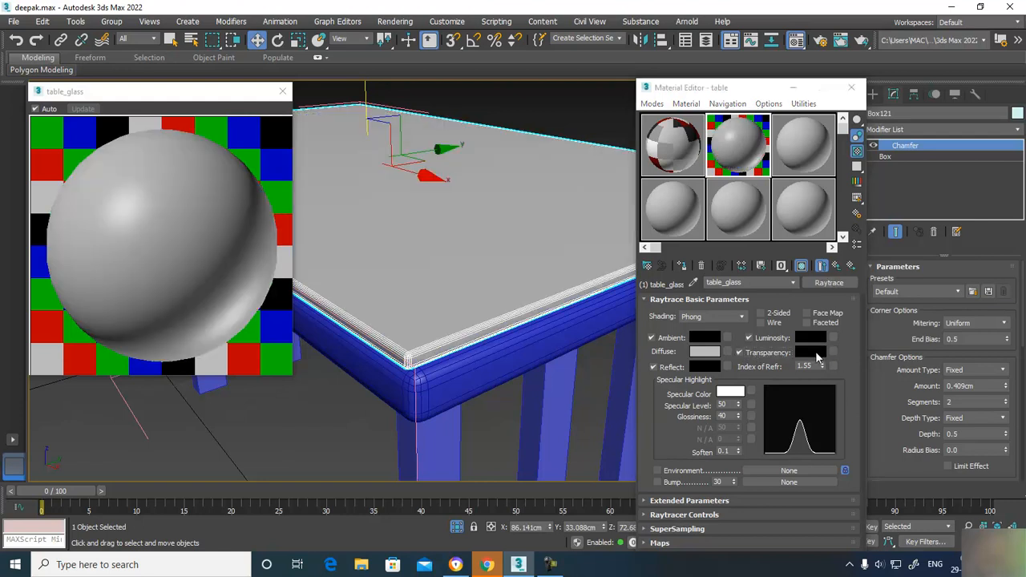
pyautogui.click(818, 355)
pyautogui.moveTo(371, 113); pyautogui.dragTo(370, 157)
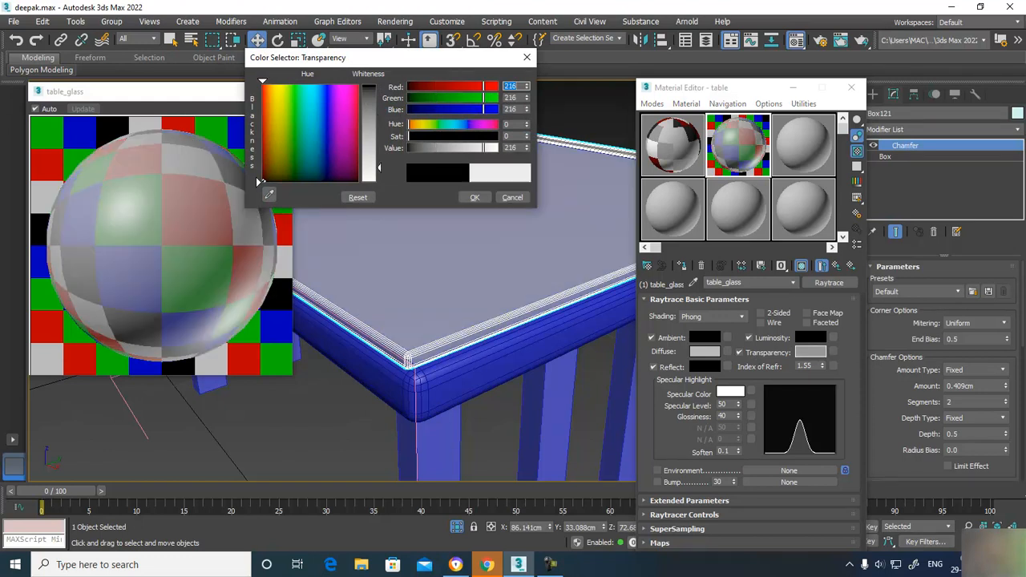
pyautogui.click(512, 197)
# Step: Switch the glass's transparency from a colour to a numeric amount of 100 and review its diffuse colour
pyautogui.click(758, 355)
pyautogui.moveTo(821, 355); pyautogui.dragTo(823, 265)
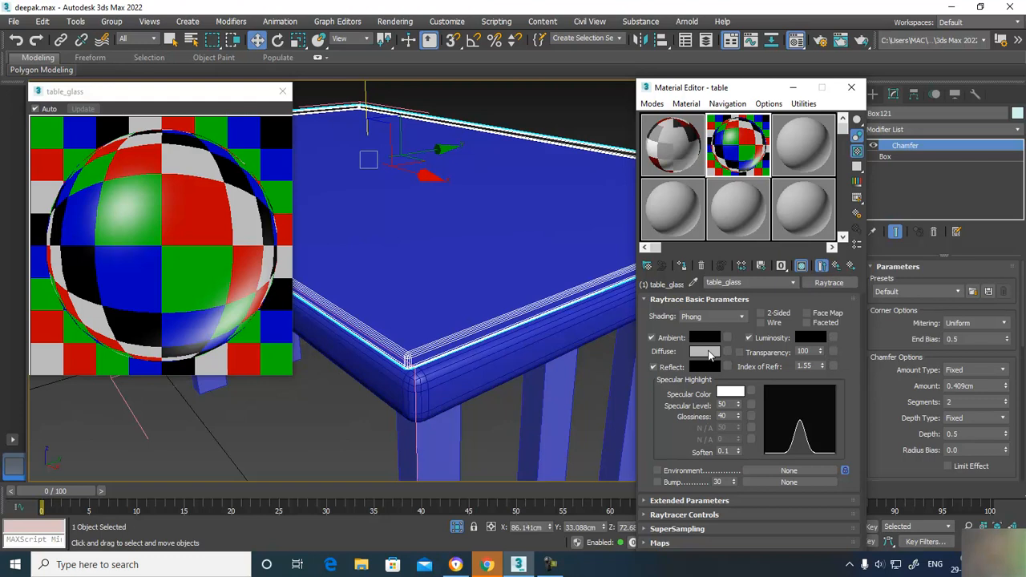
pyautogui.click(708, 355)
pyautogui.click(762, 399)
pyautogui.click(474, 197)
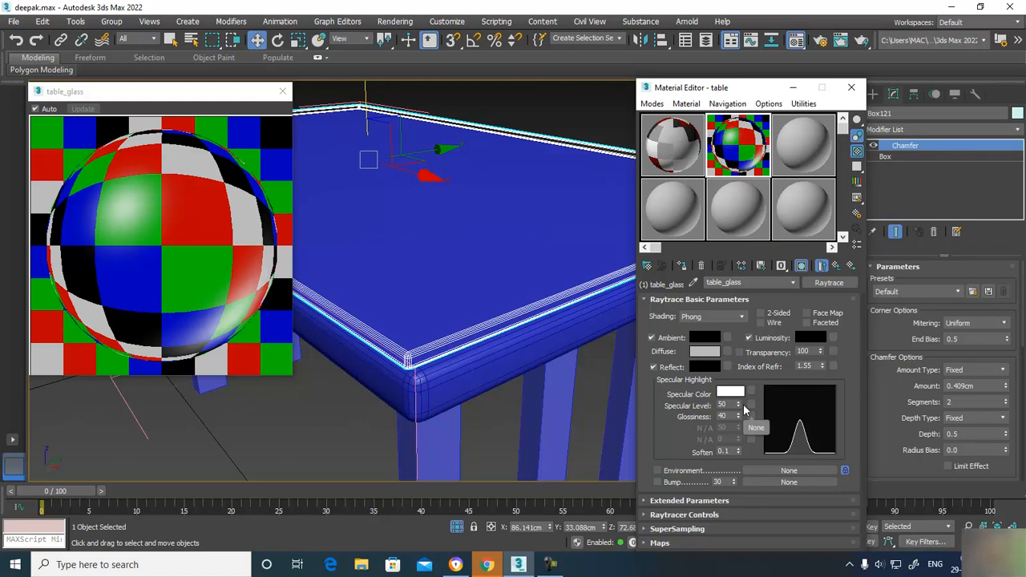
# Step: Set the glass's specular level to 38 and its glossiness to 54
pyautogui.moveTo(738, 416); pyautogui.dragTo(763, 309)
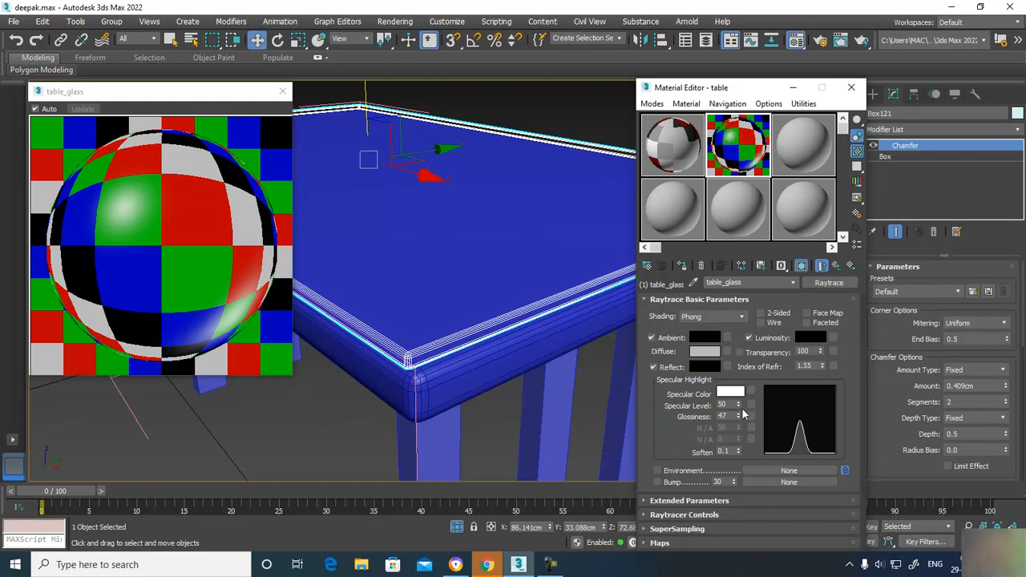
pyautogui.moveTo(742, 419); pyautogui.dragTo(738, 416)
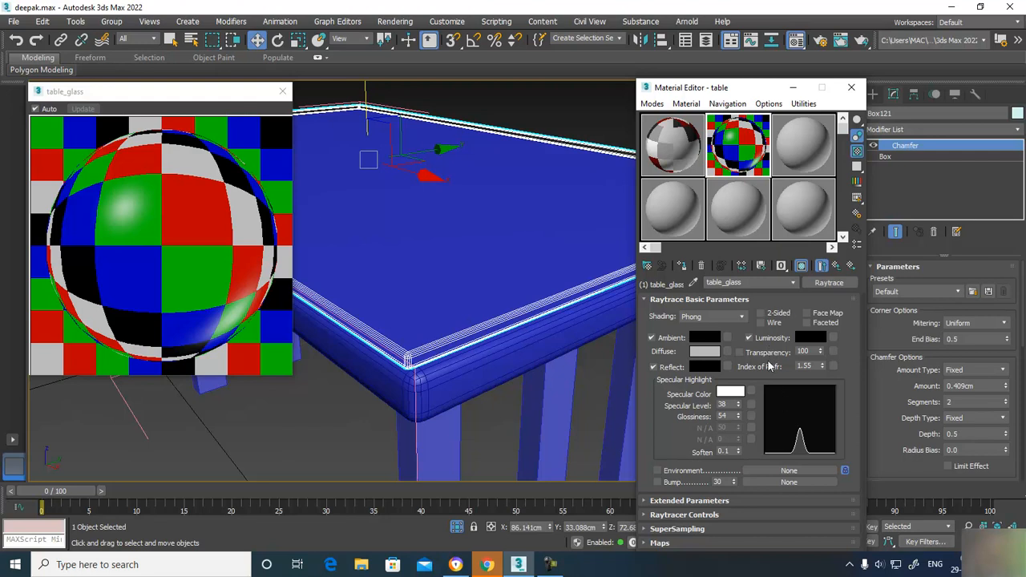
# Step: Try full and weaker reflection on the glass, set its Reflect colour to a dark grey of value 32, and close the enlarged preview
pyautogui.click(711, 369)
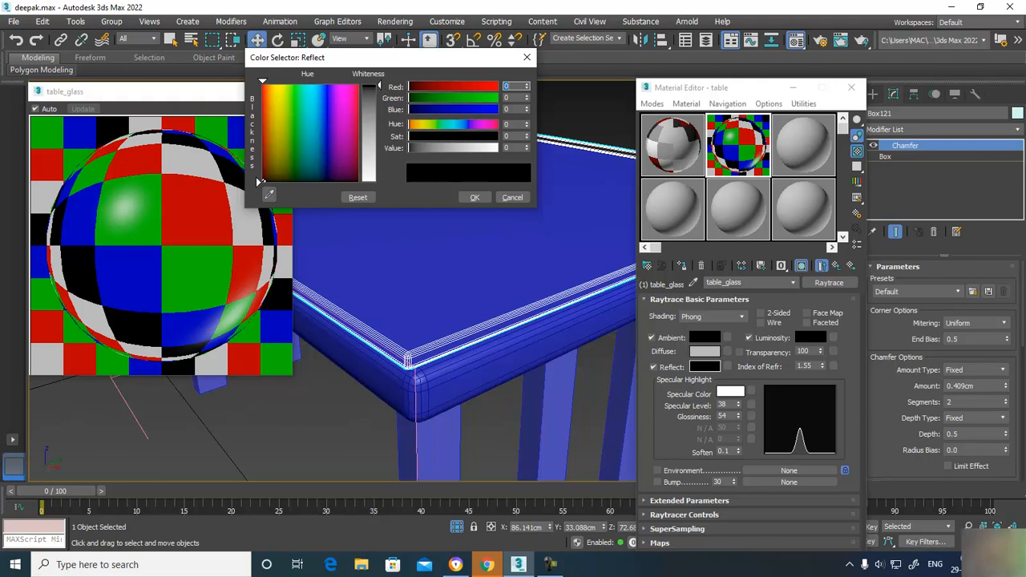
pyautogui.write('255')
pyautogui.press('Return')
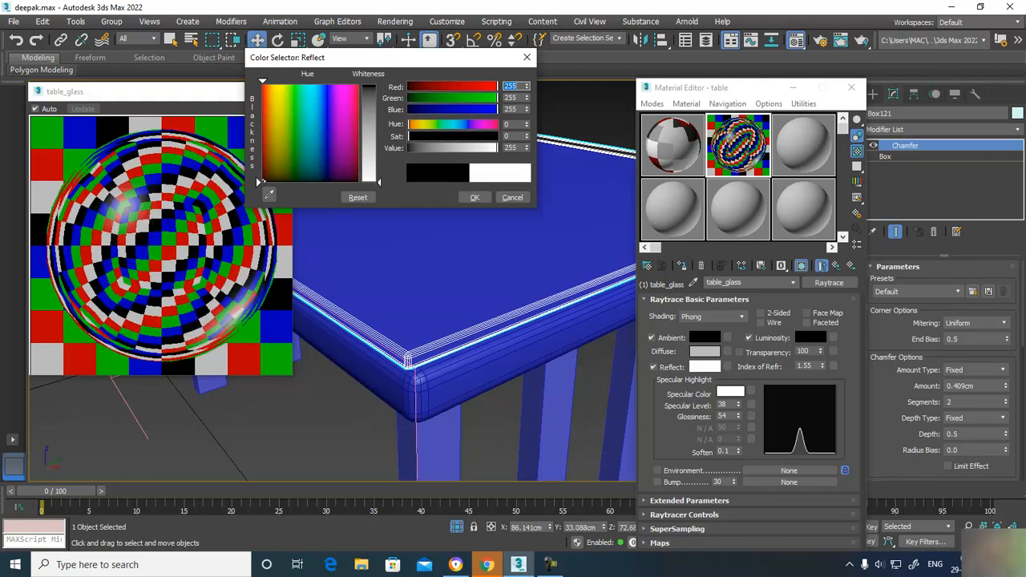
pyautogui.write('0')
pyautogui.press('Return')
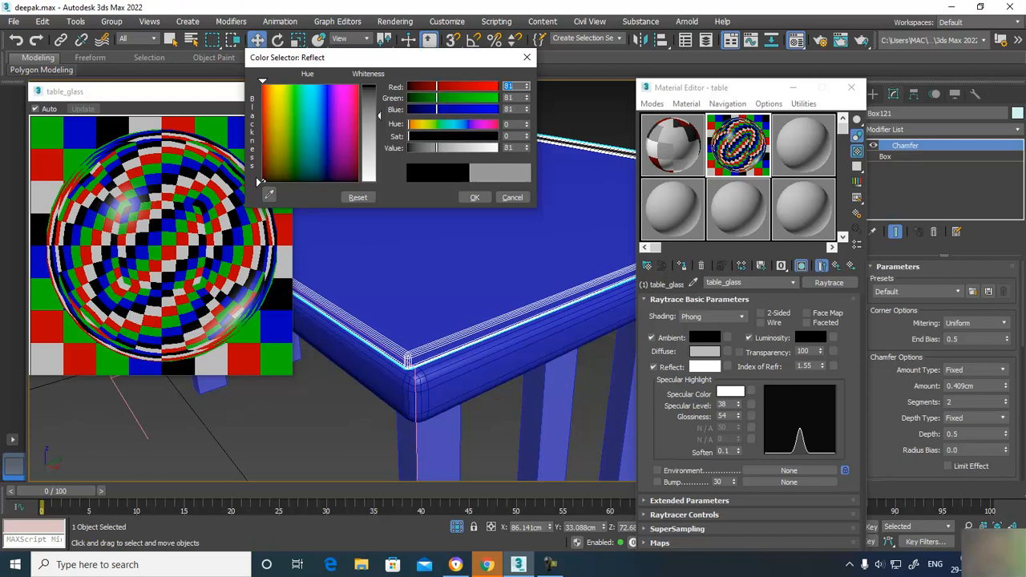
pyautogui.write('52')
pyautogui.press('Return')
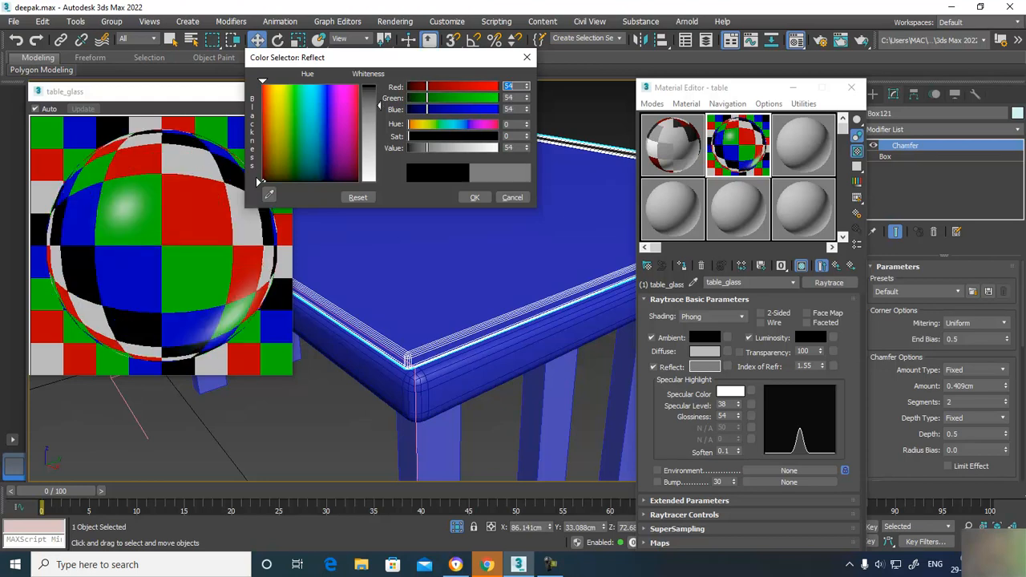
pyautogui.moveTo(380, 105); pyautogui.dragTo(382, 184)
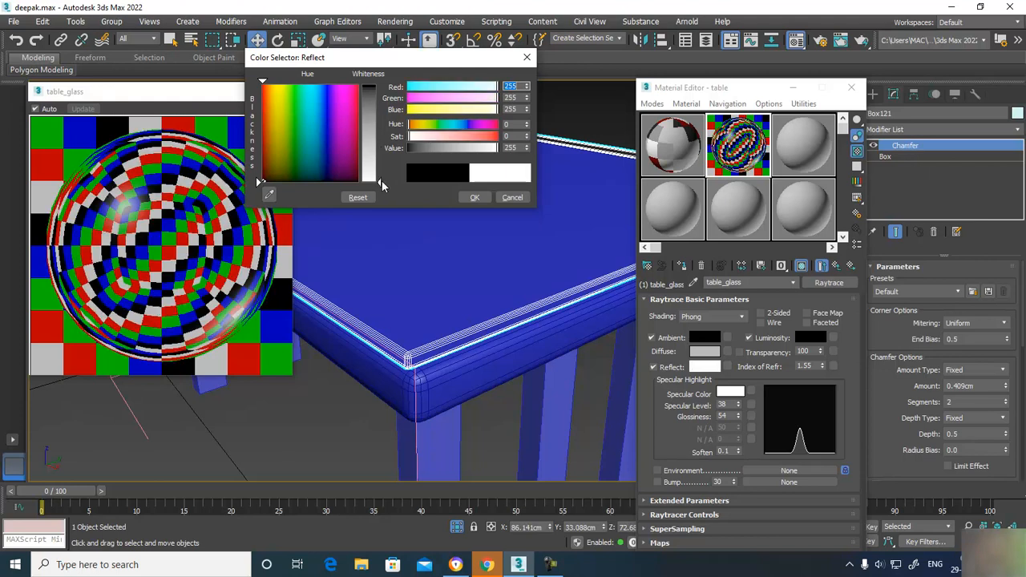
pyautogui.moveTo(380, 186); pyautogui.dragTo(380, 99)
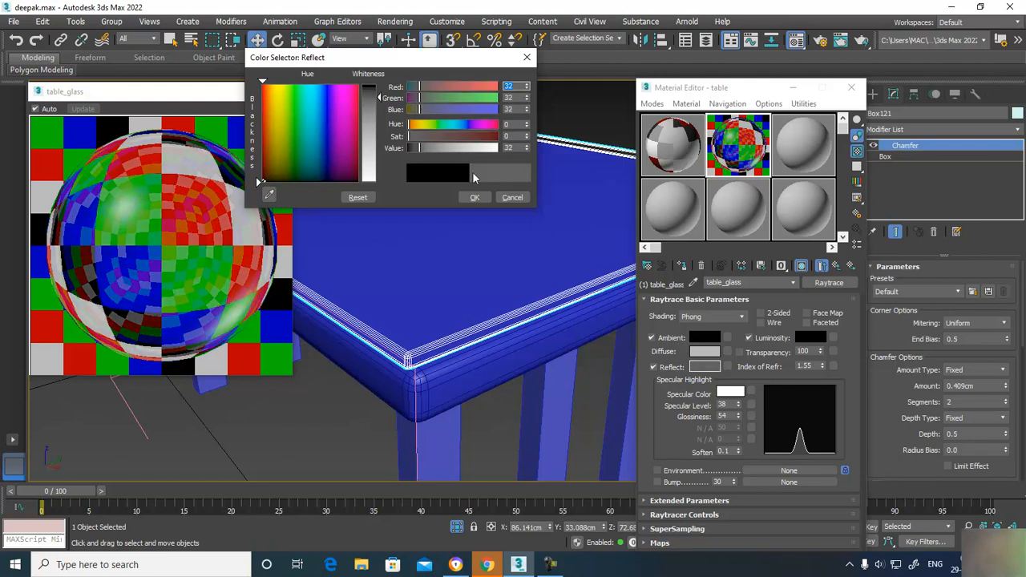
pyautogui.click(475, 196)
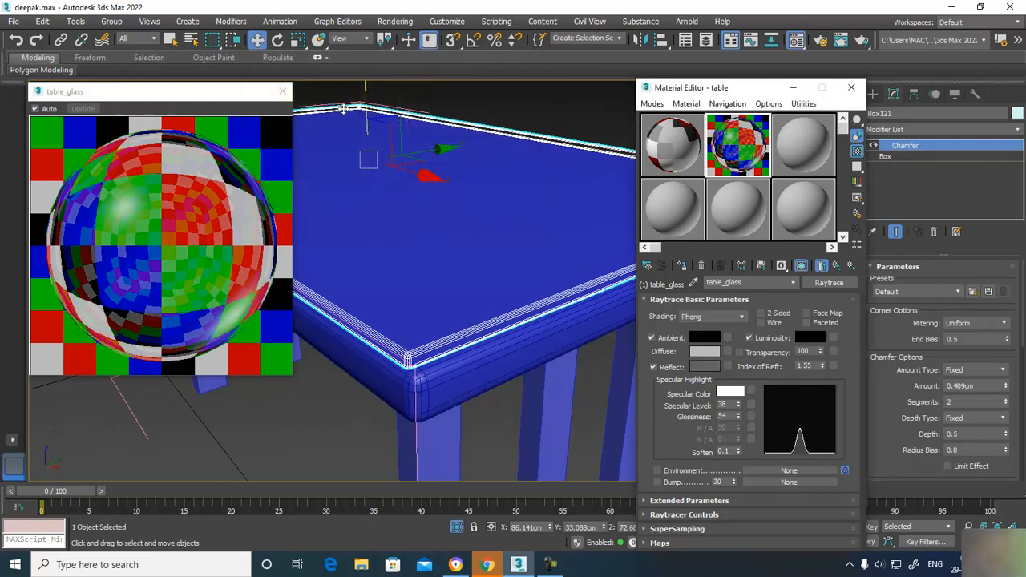
pyautogui.click(282, 92)
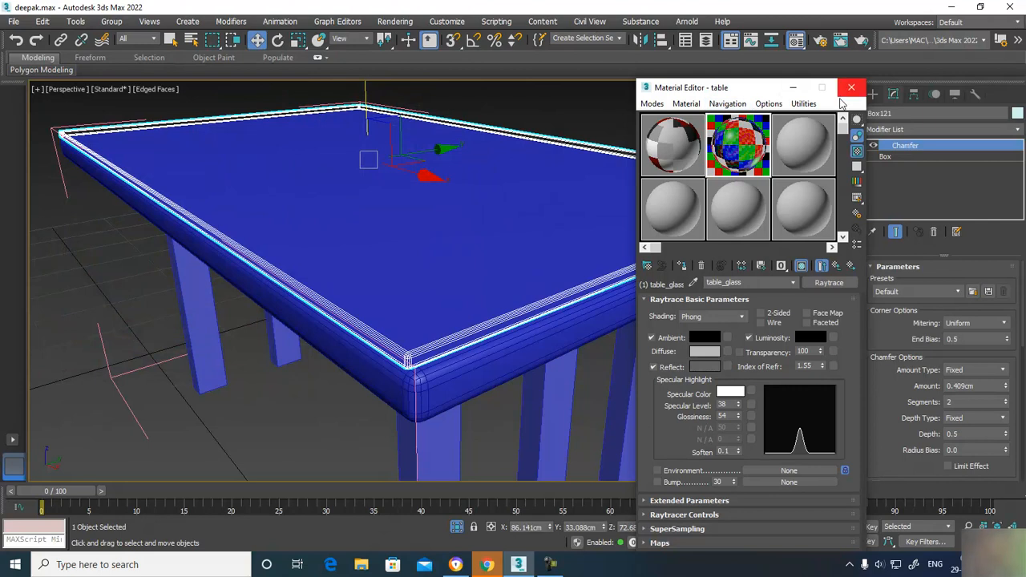
# Step: Add a fourth sub-material to the table material and open the choice of its material type
pyautogui.click(838, 266)
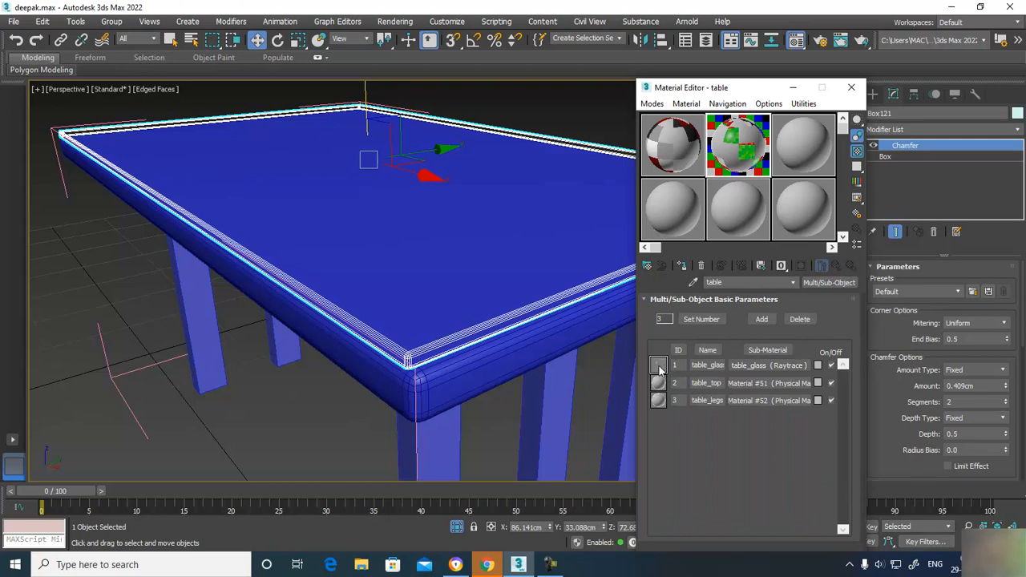
pyautogui.click(762, 319)
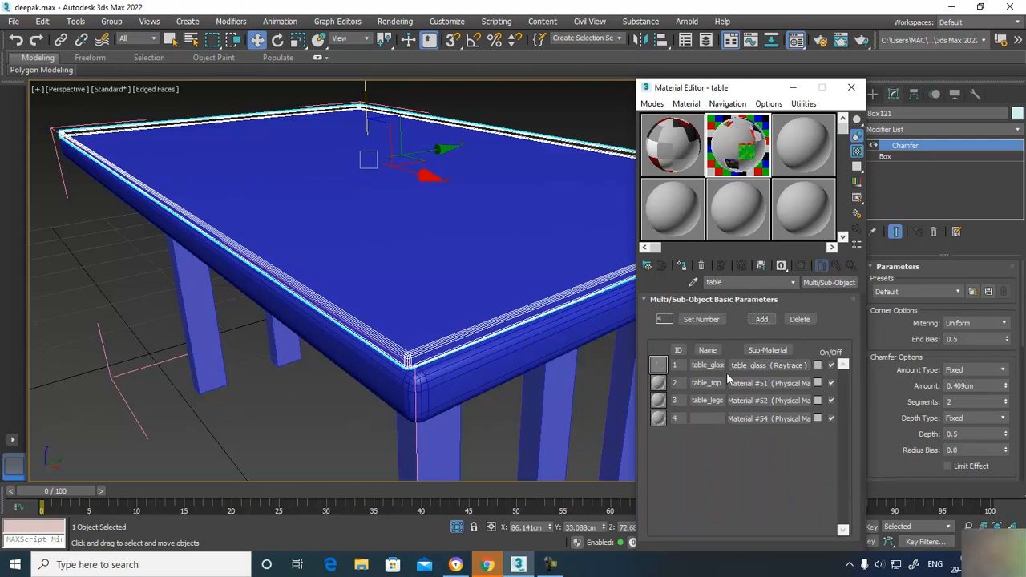
pyautogui.click(762, 418)
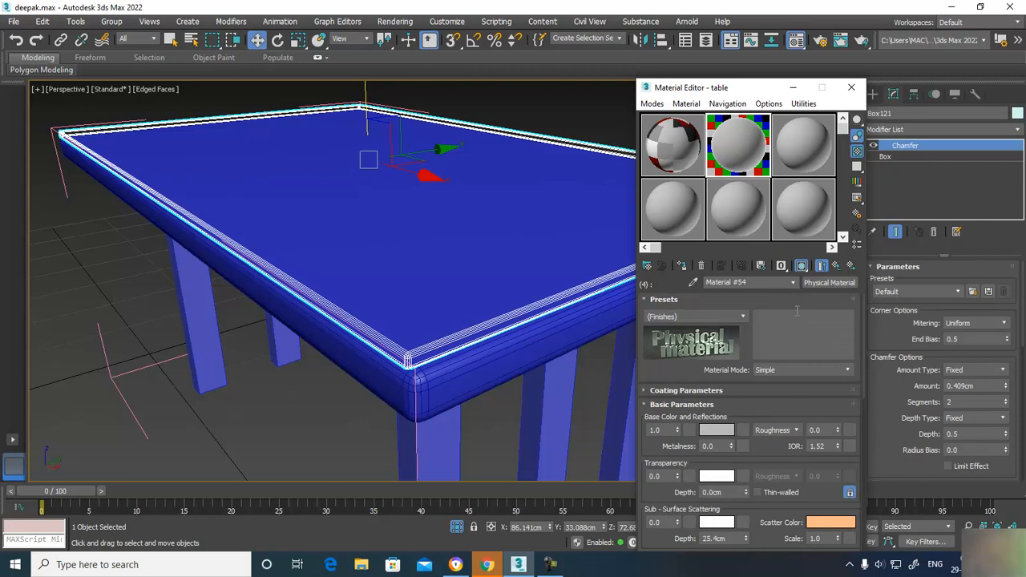
pyautogui.click(832, 283)
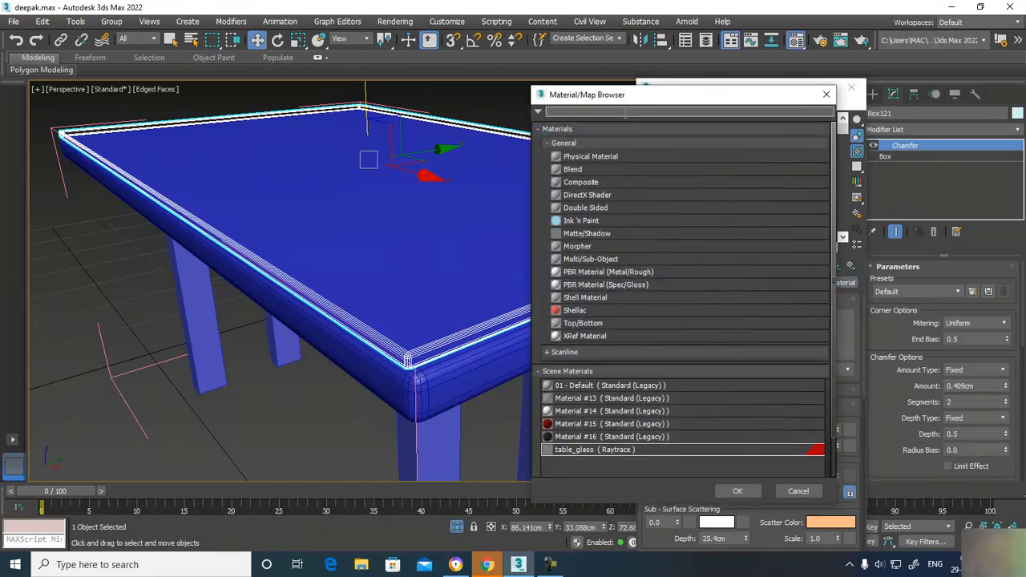
# Step: Search the material types for the standard material and go through the General materials list
pyautogui.write('standard')
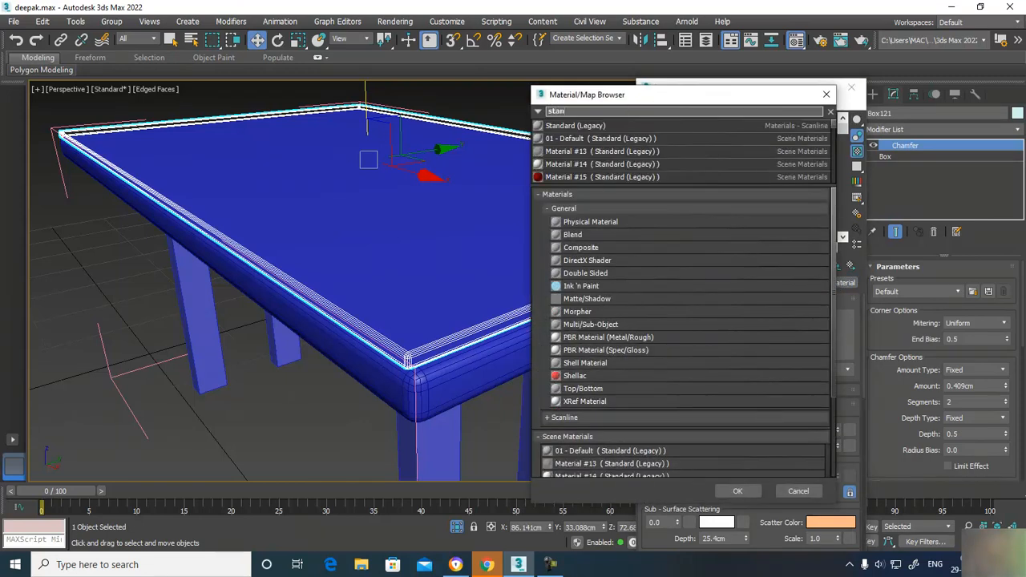
pyautogui.press('Down')
pyautogui.press('Down')
pyautogui.press('Down')
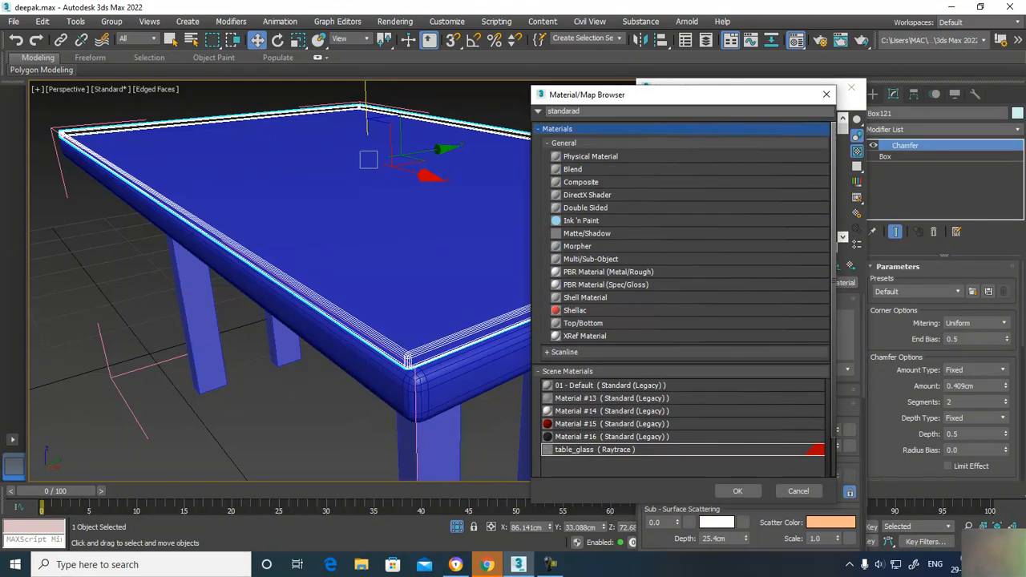
pyautogui.press('Down')
pyautogui.press('Down')
pyautogui.press('Down')
pyautogui.press('Down')
pyautogui.press('Down')
pyautogui.press('Down')
pyautogui.press('Down')
pyautogui.press('Down')
pyautogui.press('Down')
pyautogui.press('Down')
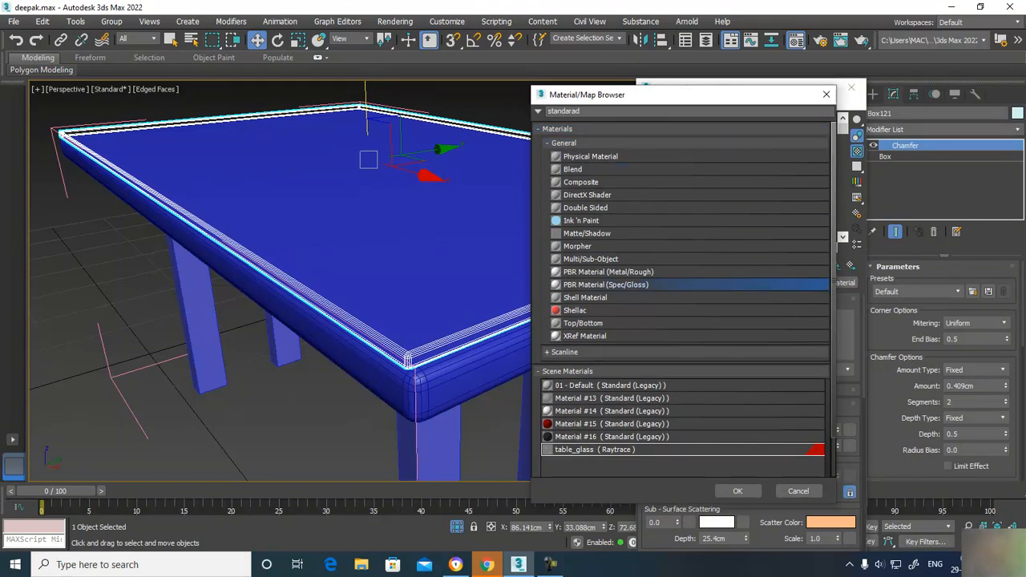
pyautogui.press('Down')
pyautogui.press('Down')
pyautogui.press('Down')
pyautogui.press('Up')
pyautogui.press('Up')
pyautogui.press('Up')
pyautogui.press('Up')
pyautogui.press('Up')
pyautogui.press('Up')
pyautogui.press('Up')
pyautogui.press('Up')
pyautogui.press('Up')
pyautogui.press('Up')
pyautogui.press('Up')
pyautogui.press('Up')
pyautogui.press('Up')
pyautogui.press('Up')
pyautogui.press('Up')
pyautogui.press('Up')
pyautogui.press('Down')
pyautogui.press('Down')
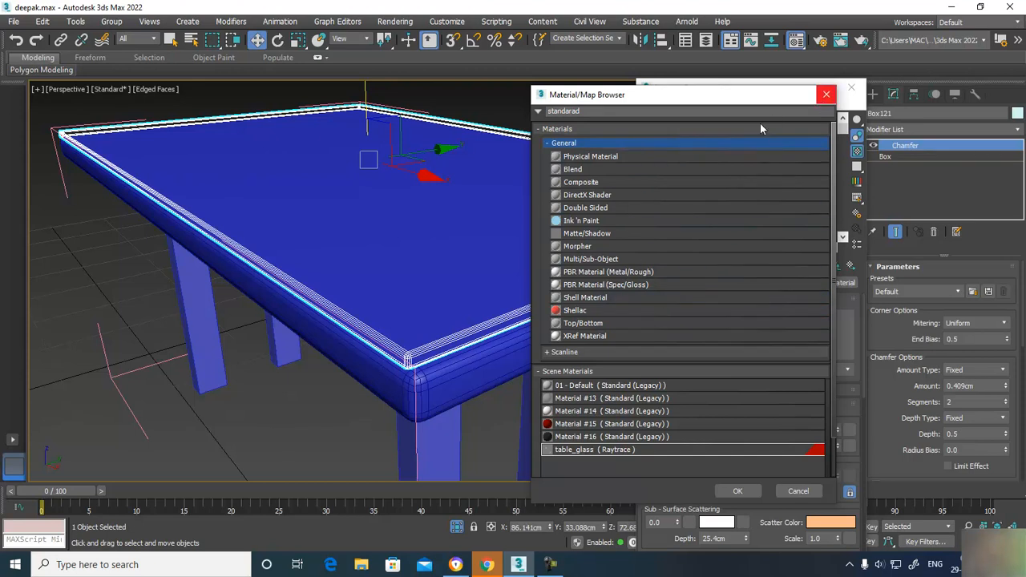
pyautogui.click(550, 143)
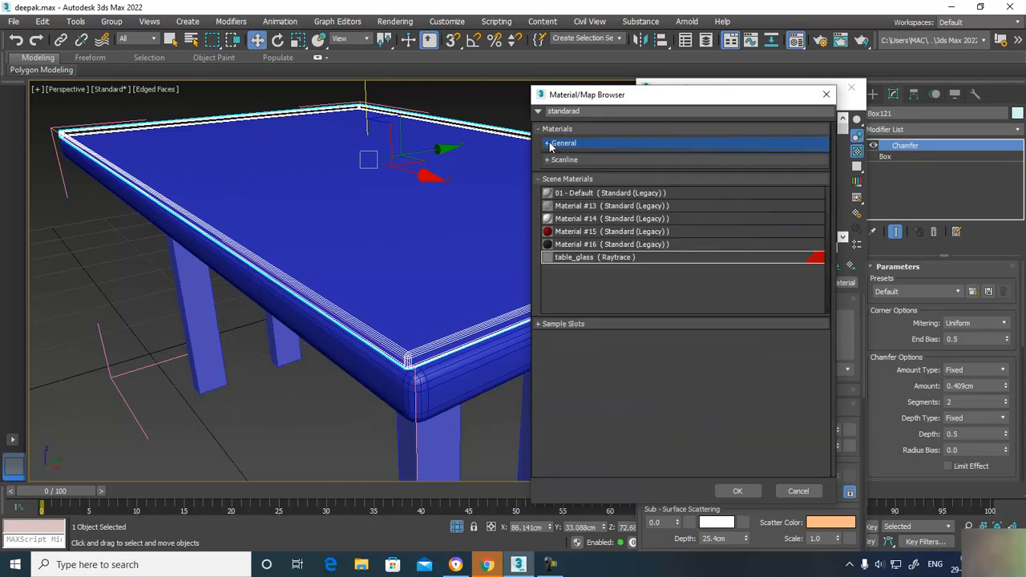
pyautogui.click(549, 145)
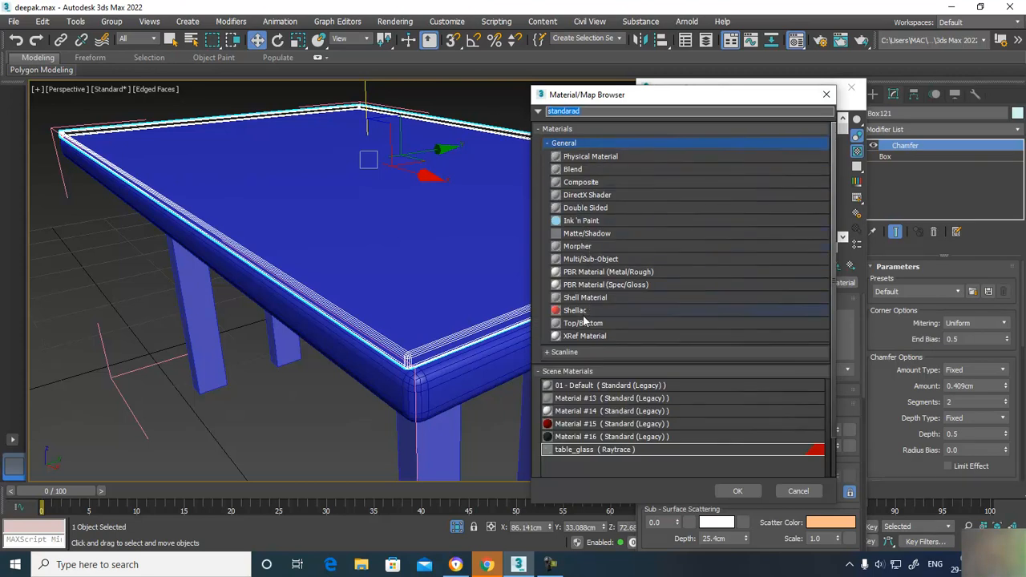
# Step: Change the fourth sub-material's type to Standard (Legacy) from the Scanline materials
pyautogui.scroll(-1, 607, 337)
pyautogui.click(561, 337)
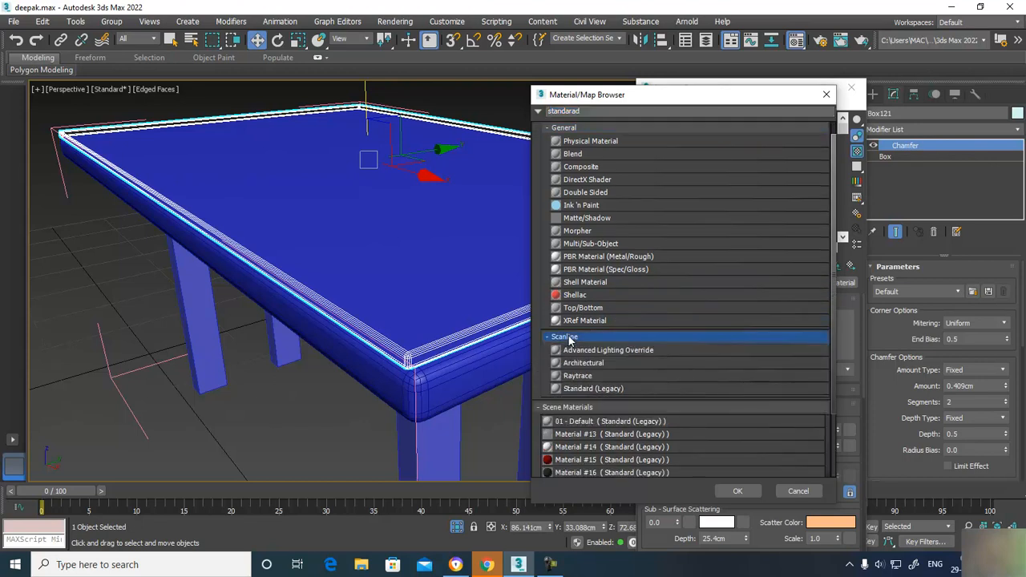
pyautogui.doubleClick(591, 389)
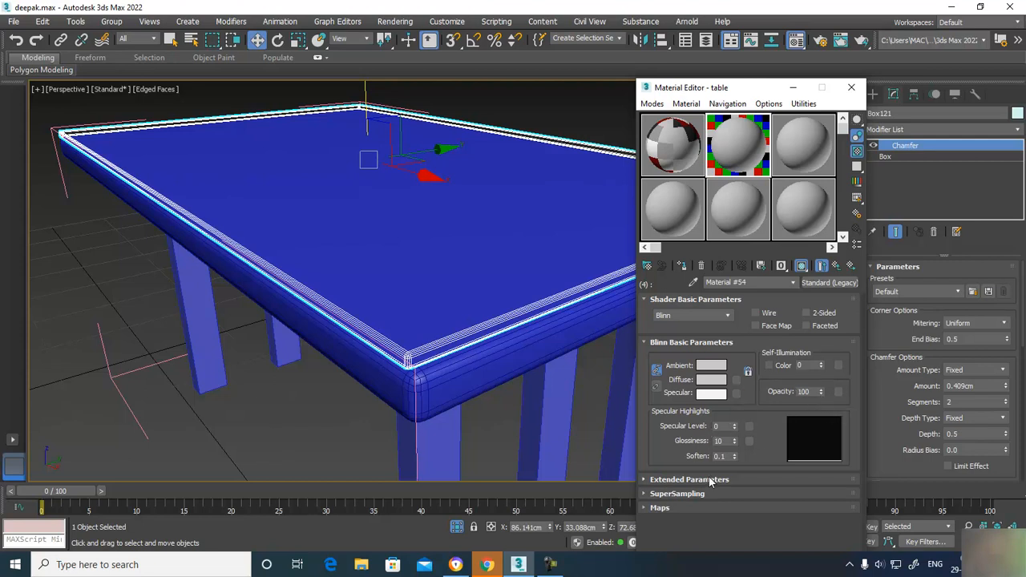
# Step: Expand the Maps section of the fourth sub-material and examine its reflection and refraction map slots
pyautogui.click(700, 505)
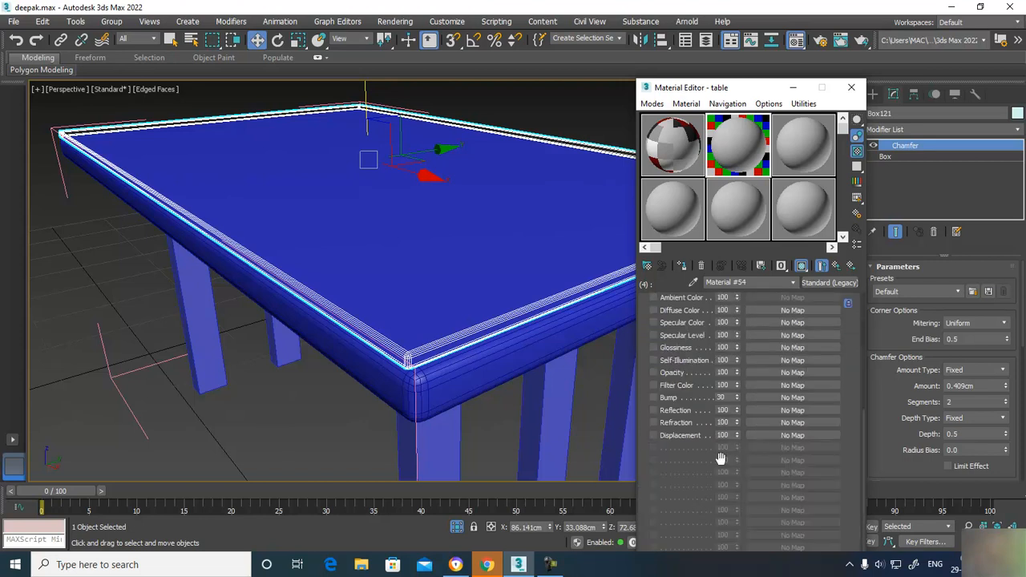
pyautogui.scroll(3, 675, 345)
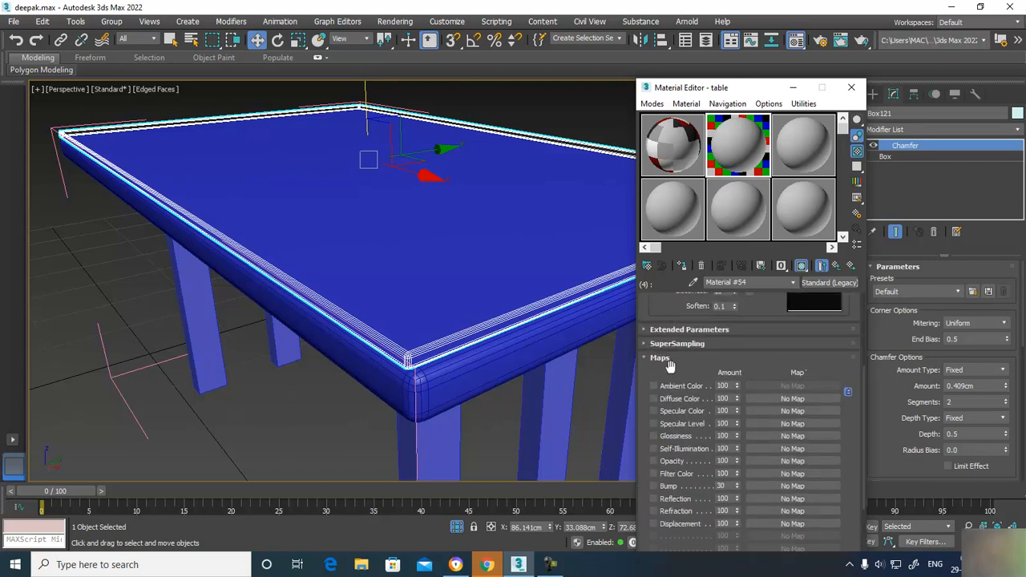
pyautogui.click(667, 365)
pyautogui.click(658, 508)
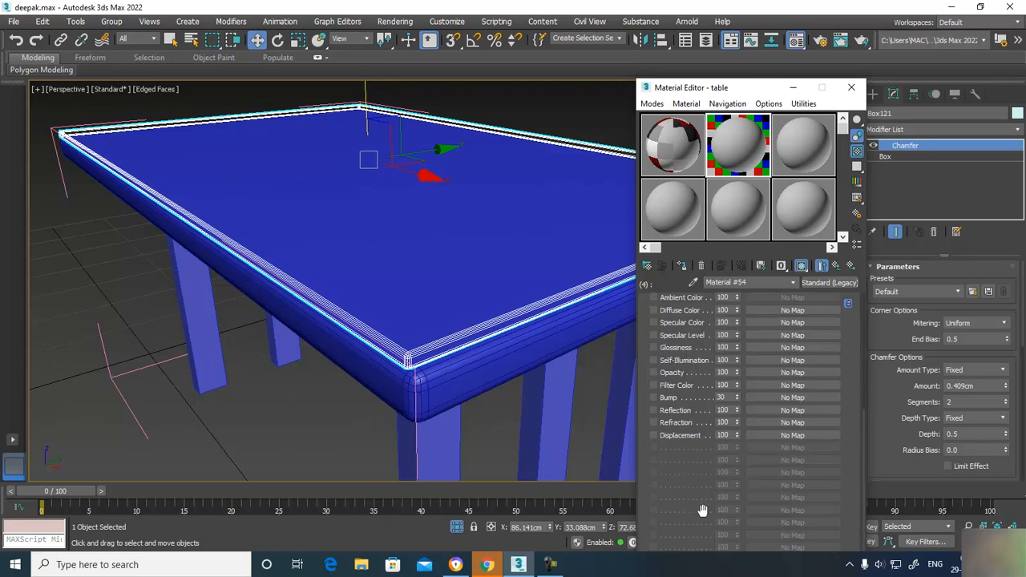
pyautogui.scroll(1, 687, 346)
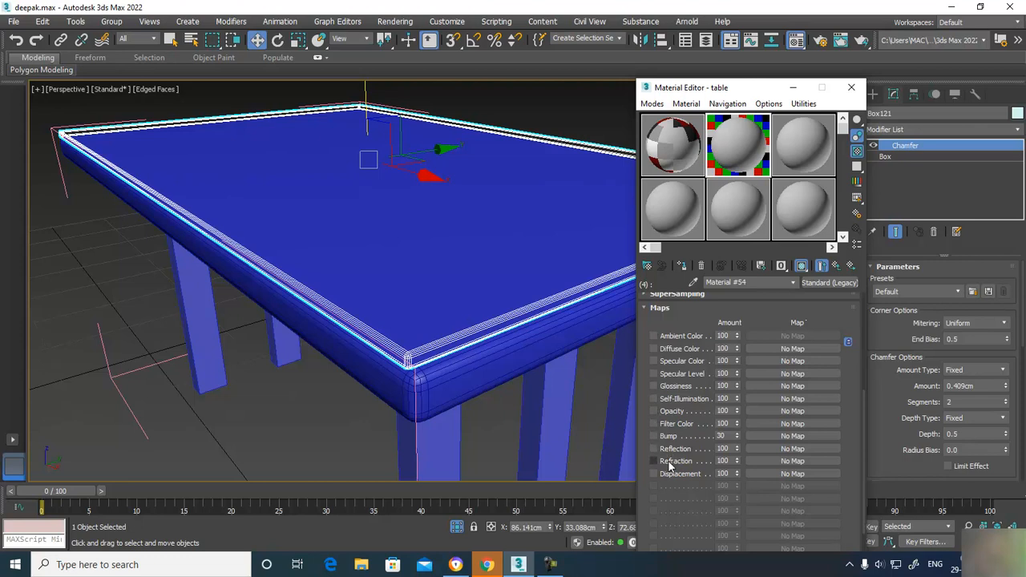
# Step: Switch to the web browser and search Google for refraction
pyautogui.press('super')
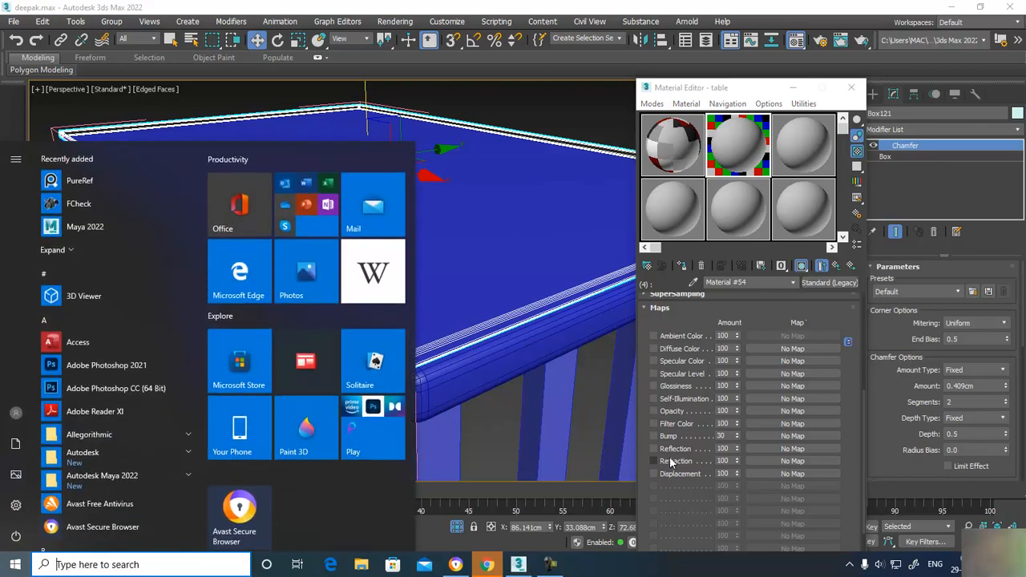
pyautogui.click(477, 566)
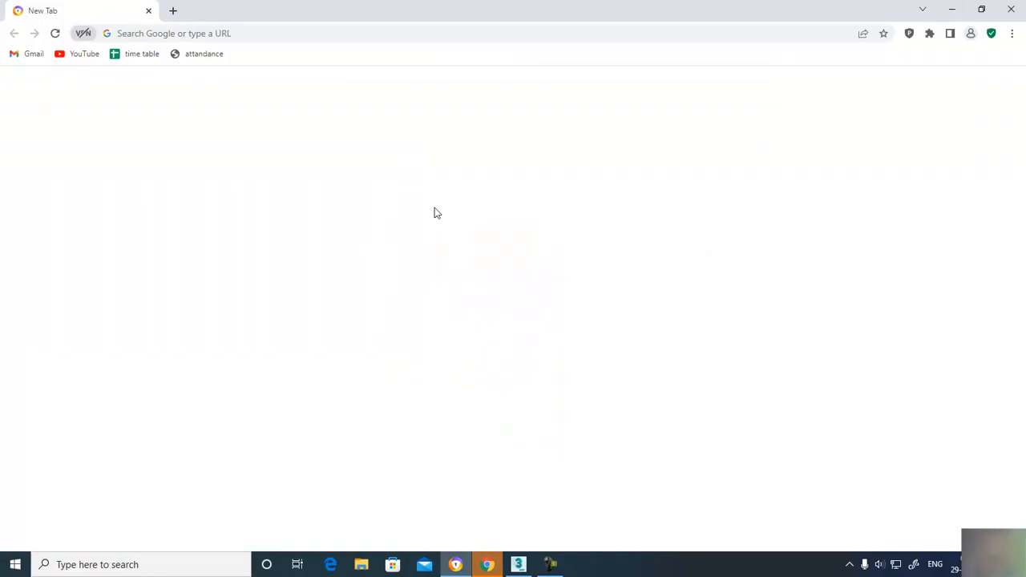
pyautogui.click(195, 31)
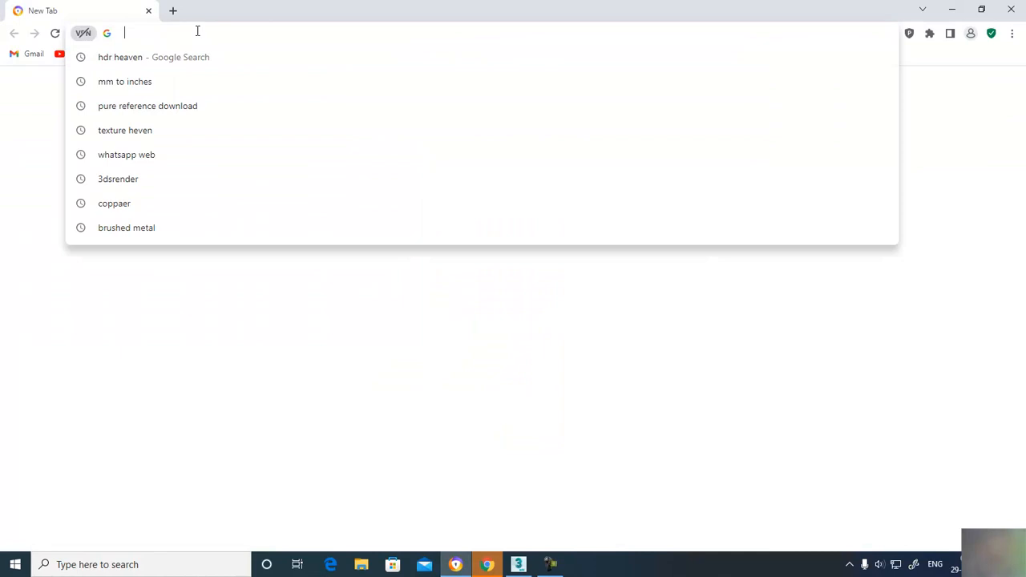
pyautogui.write('refraction')
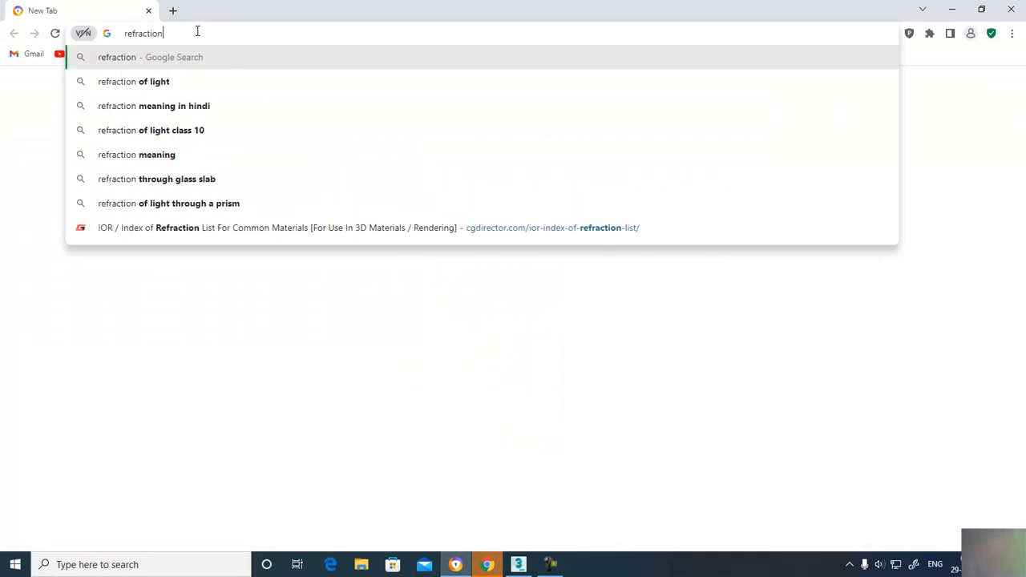
pyautogui.press('Return')
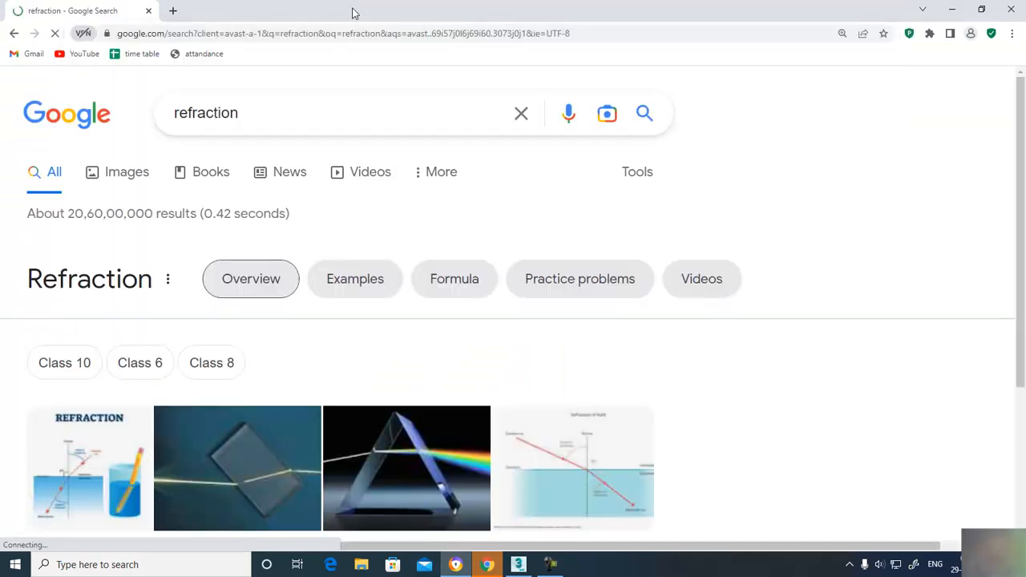
# Step: Examine the refraction images, definition and search results to see how light bends through glass and water
pyautogui.scroll(-2, 300, 369)
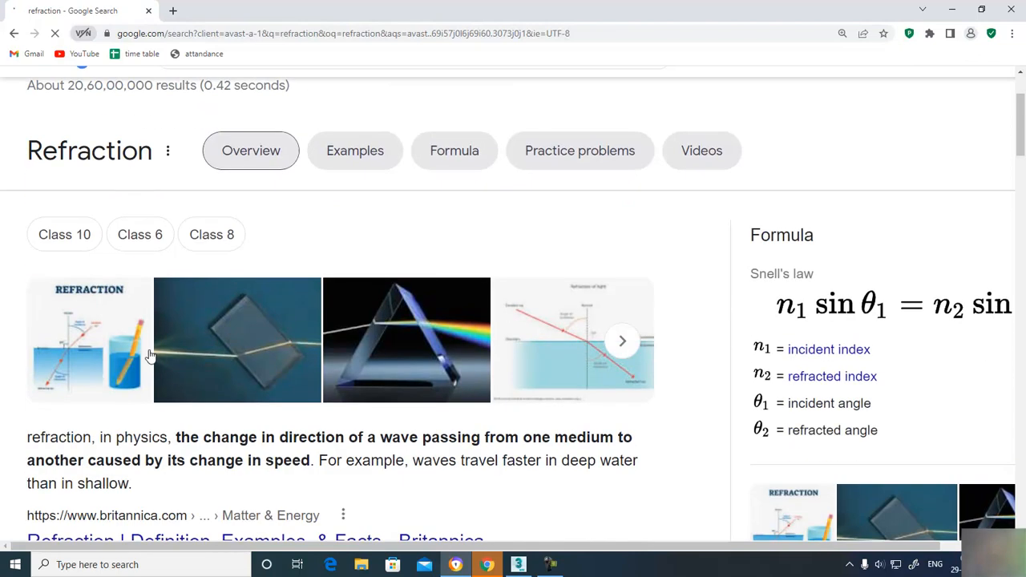
pyautogui.click(233, 364)
pyautogui.scroll(-2, 836, 363)
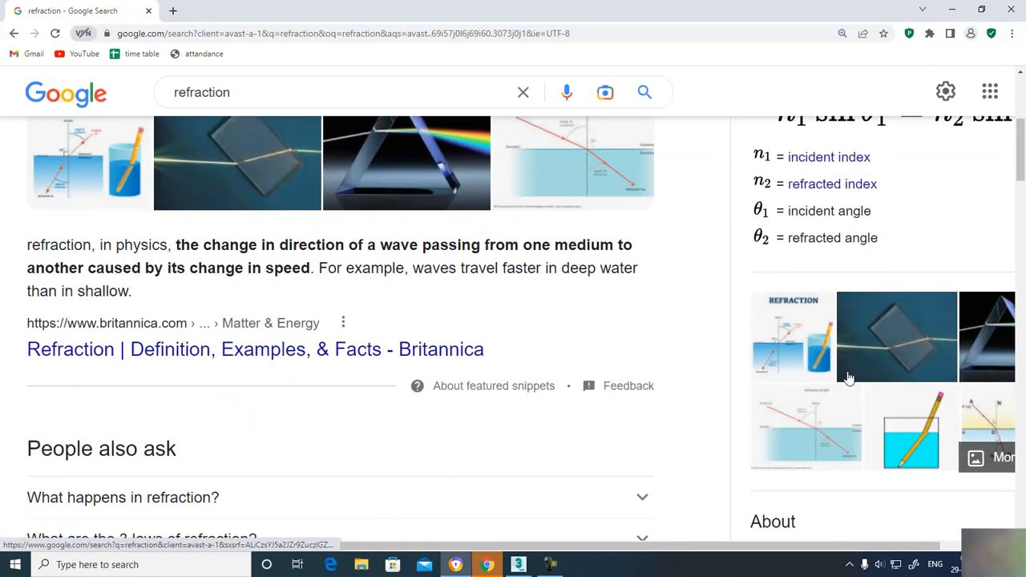
pyautogui.scroll(2, 344, 336)
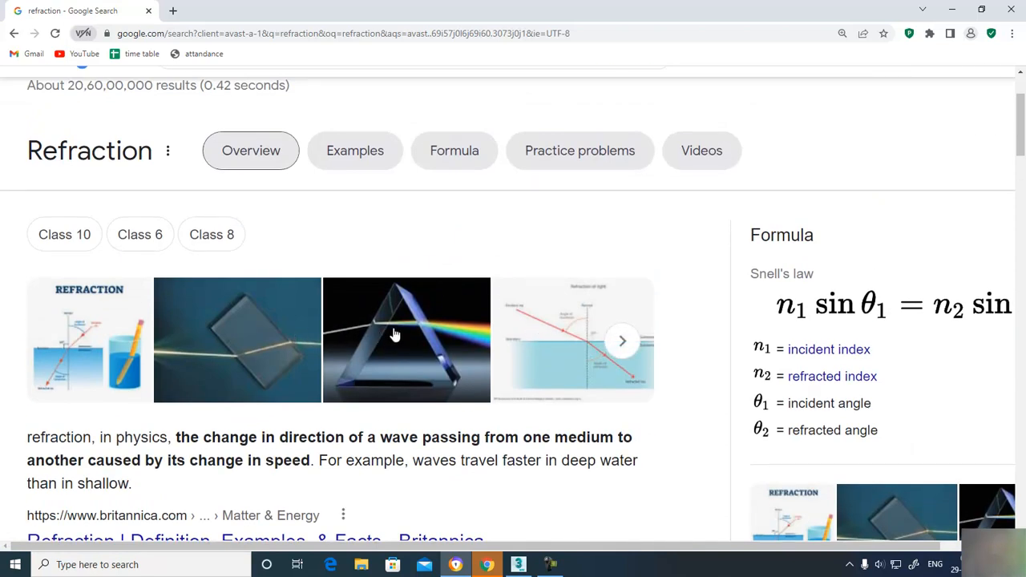
pyautogui.scroll(-5, 401, 350)
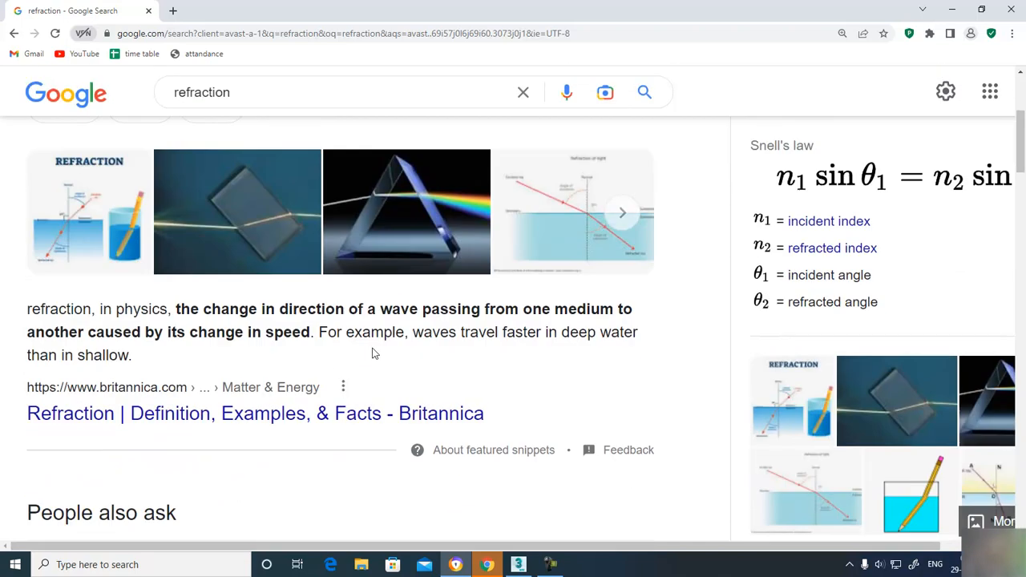
pyautogui.scroll(-8, 312, 374)
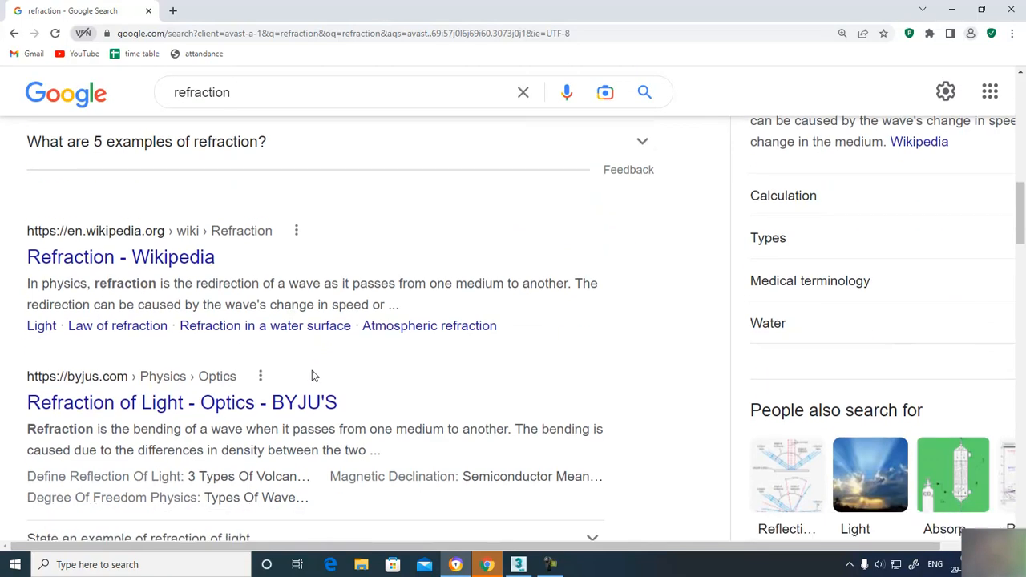
pyautogui.scroll(-1, 312, 374)
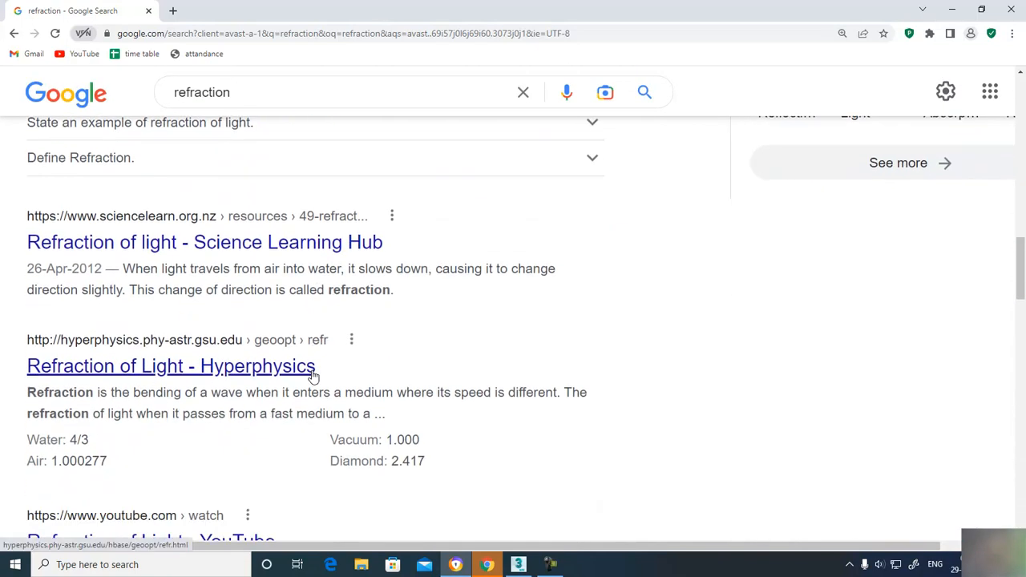
pyautogui.scroll(-1, 312, 374)
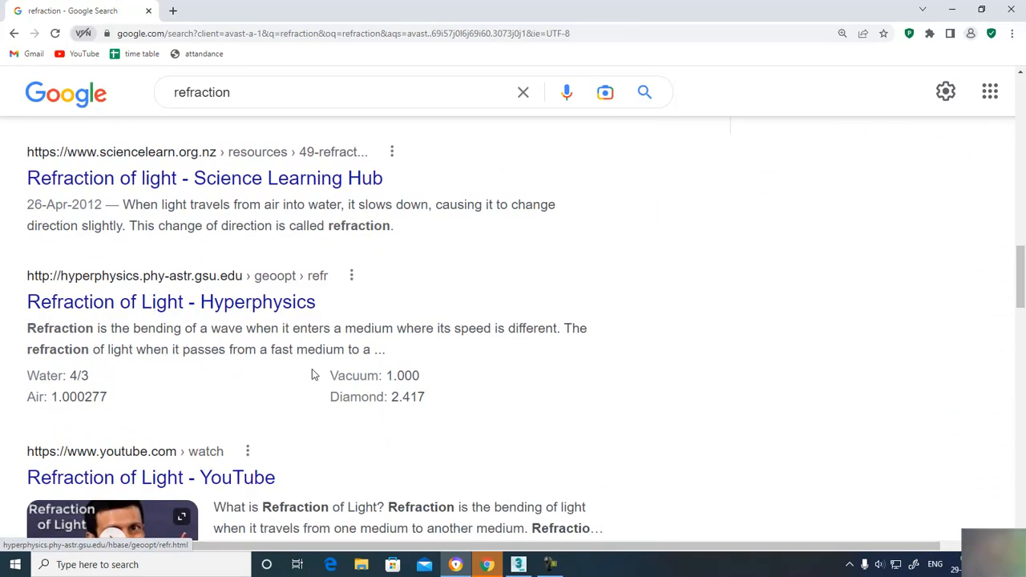
# Step: Search for refraction values and open the Wikipedia list of refractive indices
pyautogui.click(280, 95)
pyautogui.write('values')
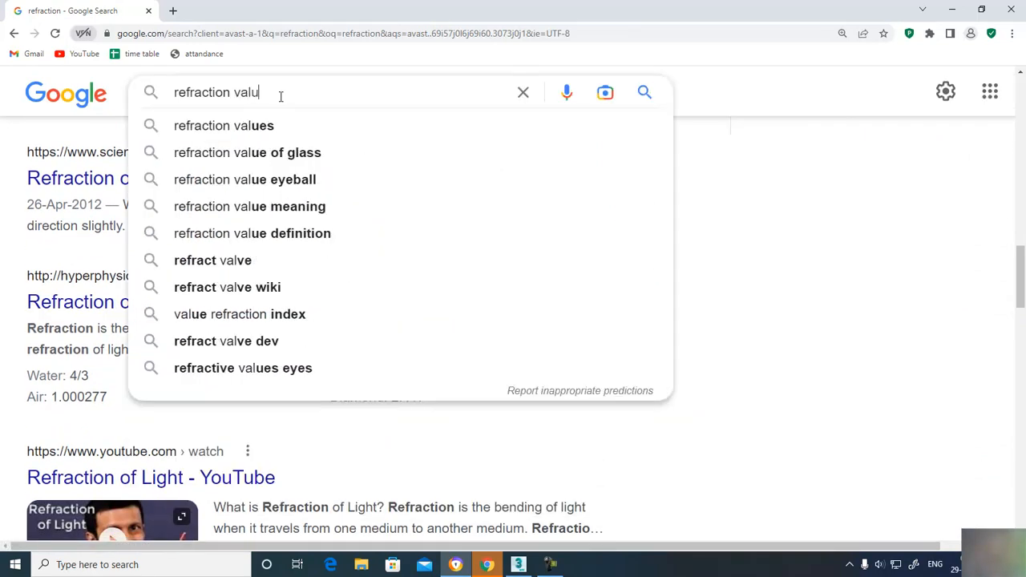
pyautogui.press('Return')
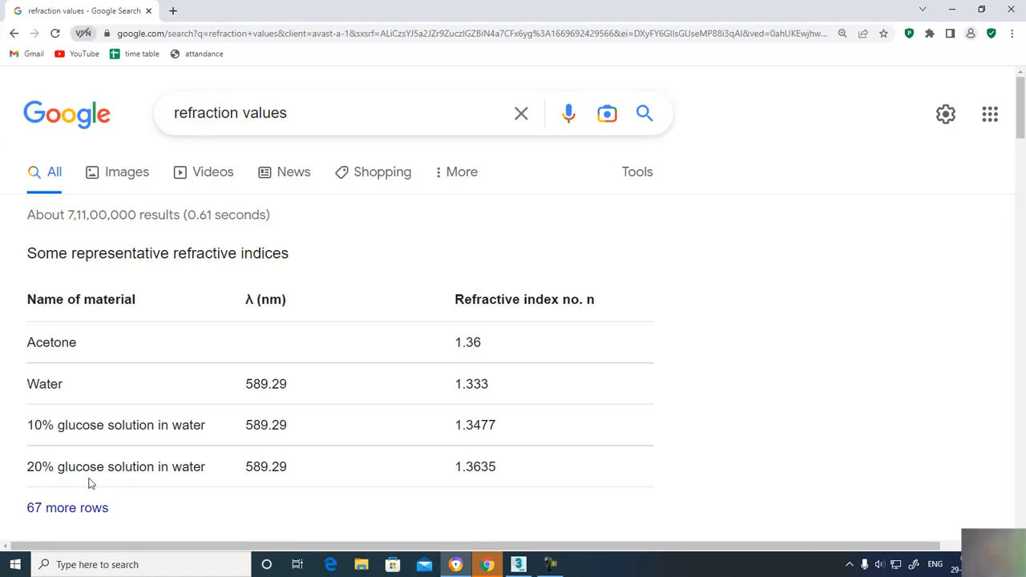
pyautogui.scroll(-1, 413, 464)
pyautogui.scroll(-1, 414, 465)
pyautogui.click(67, 317)
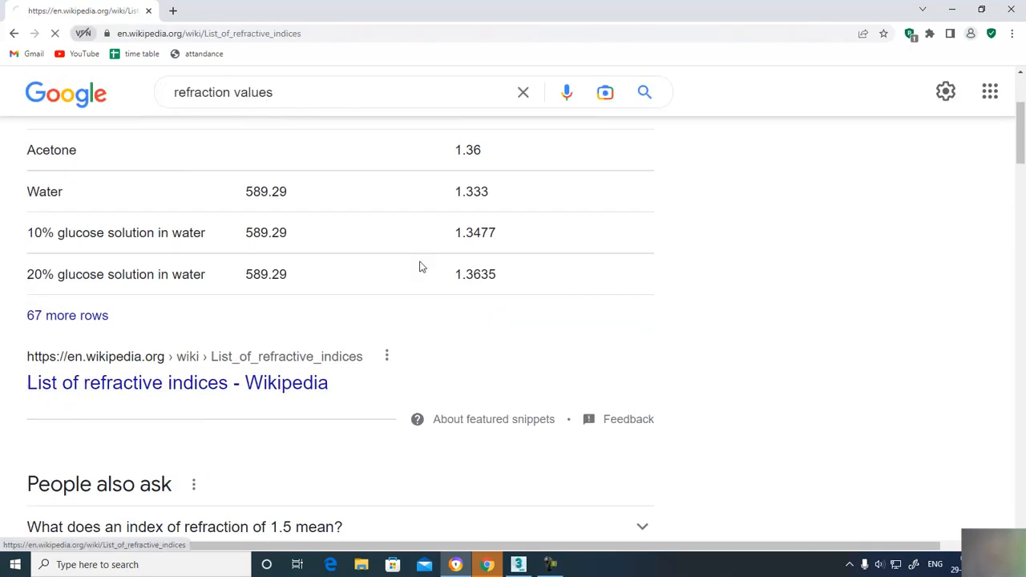
# Step: Look through the table of refractive indices, go back to the search results and return to 3ds Max
pyautogui.scroll(-3, 518, 328)
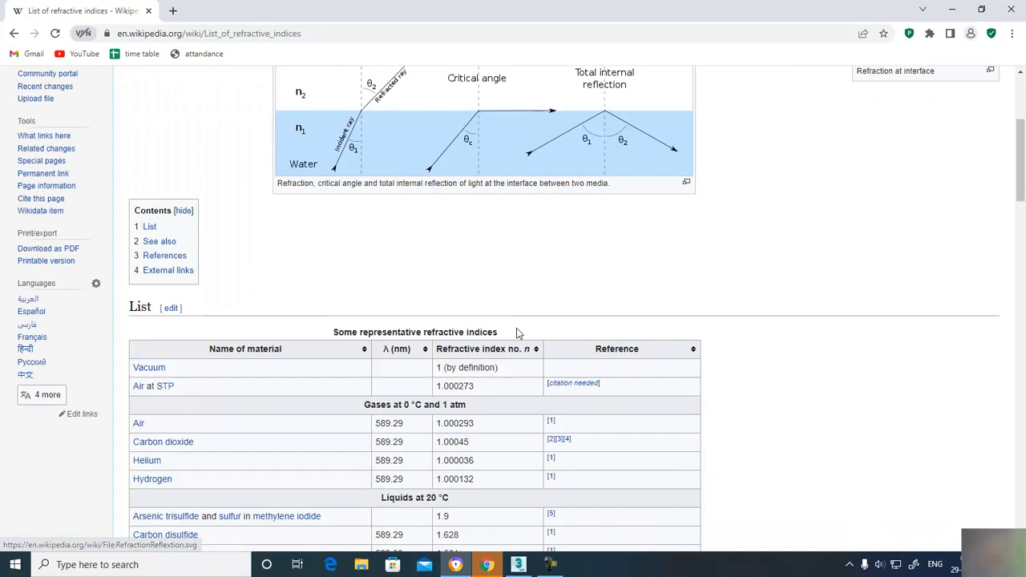
pyautogui.scroll(1, 516, 318)
pyautogui.click(14, 33)
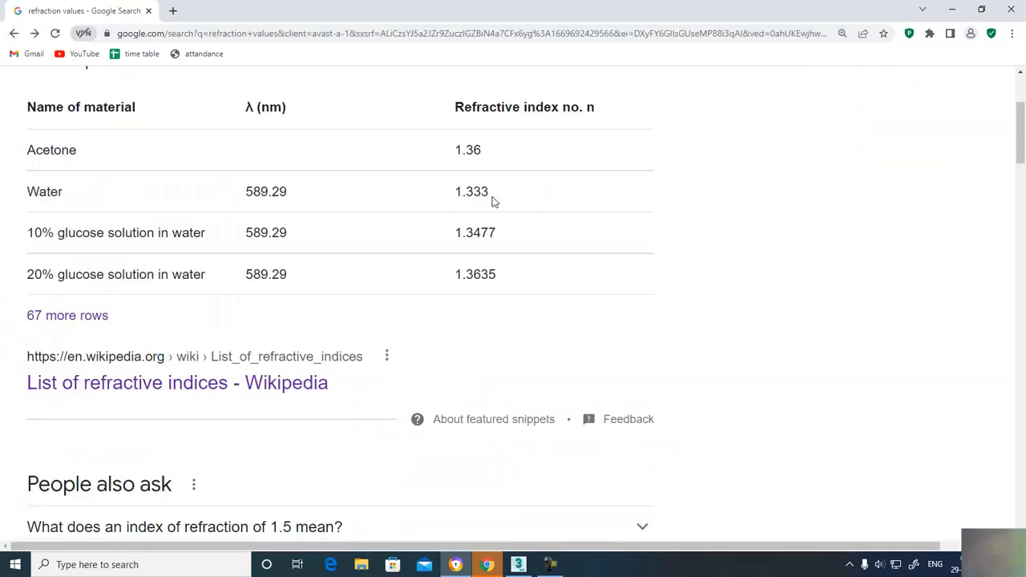
pyautogui.click(955, 9)
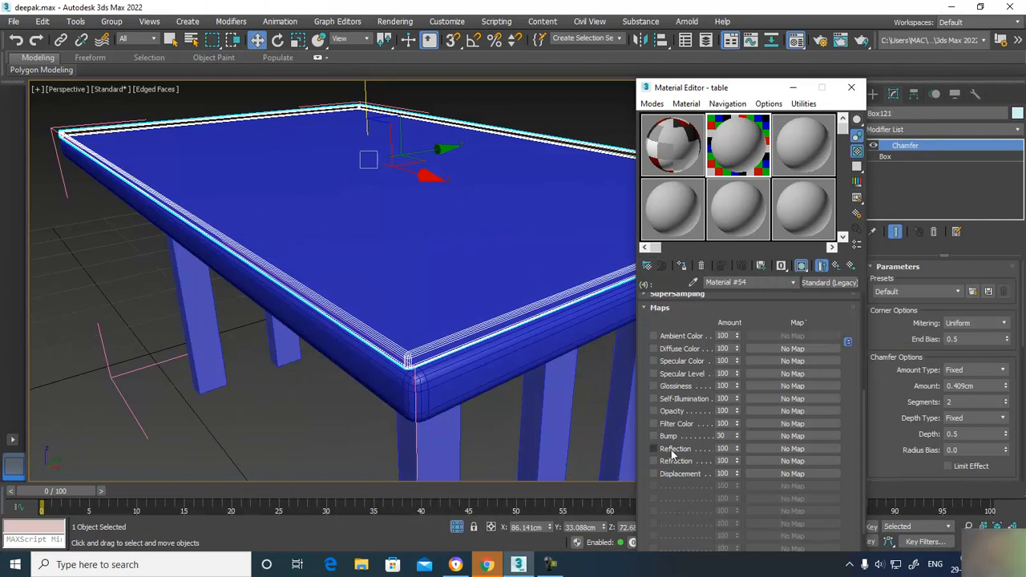
# Step: Enable refraction on the fourth sub-material and assign a Raytrace map to it
pyautogui.click(653, 461)
pyautogui.click(785, 461)
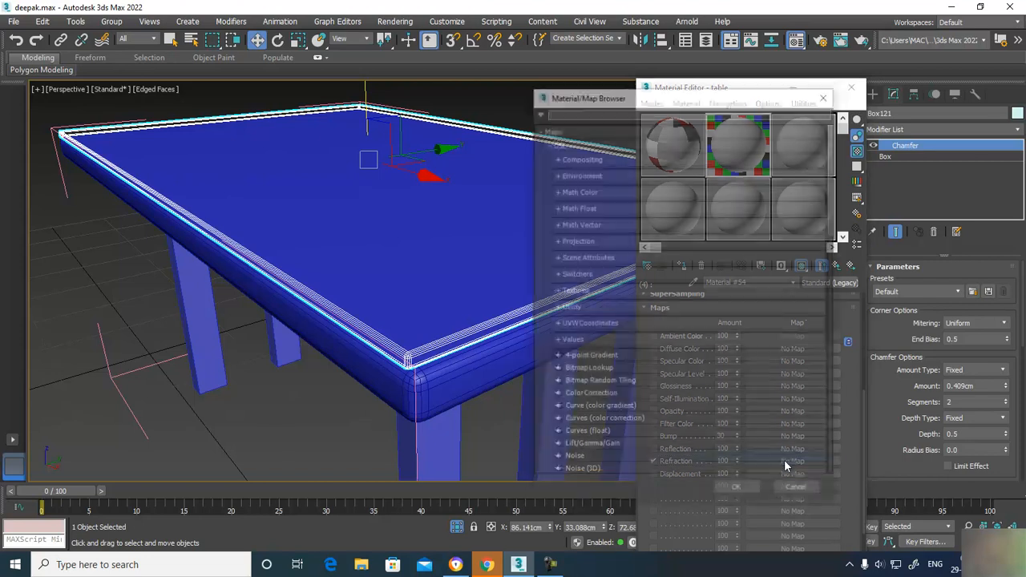
pyautogui.write('rai')
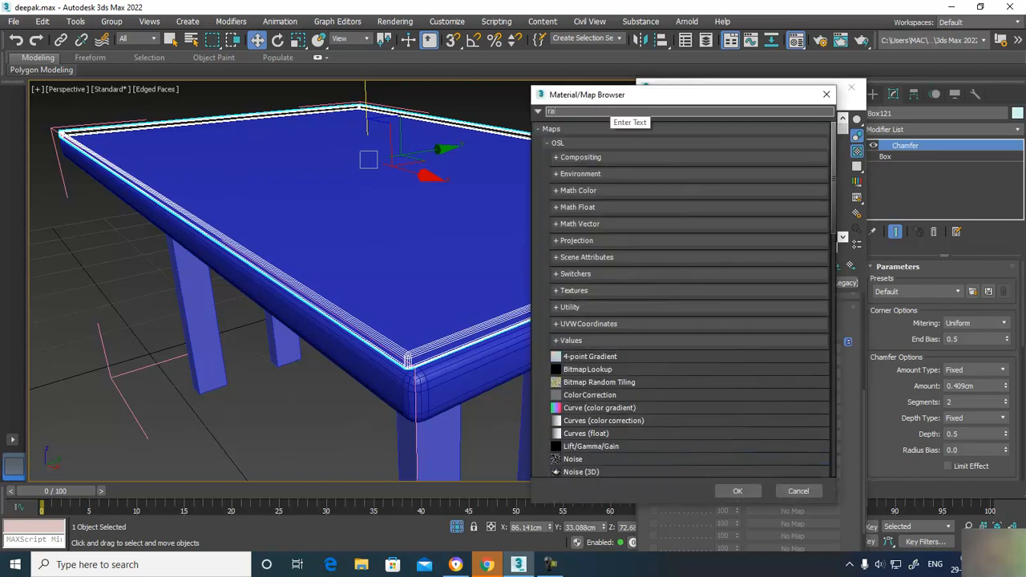
pyautogui.write('ytrace')
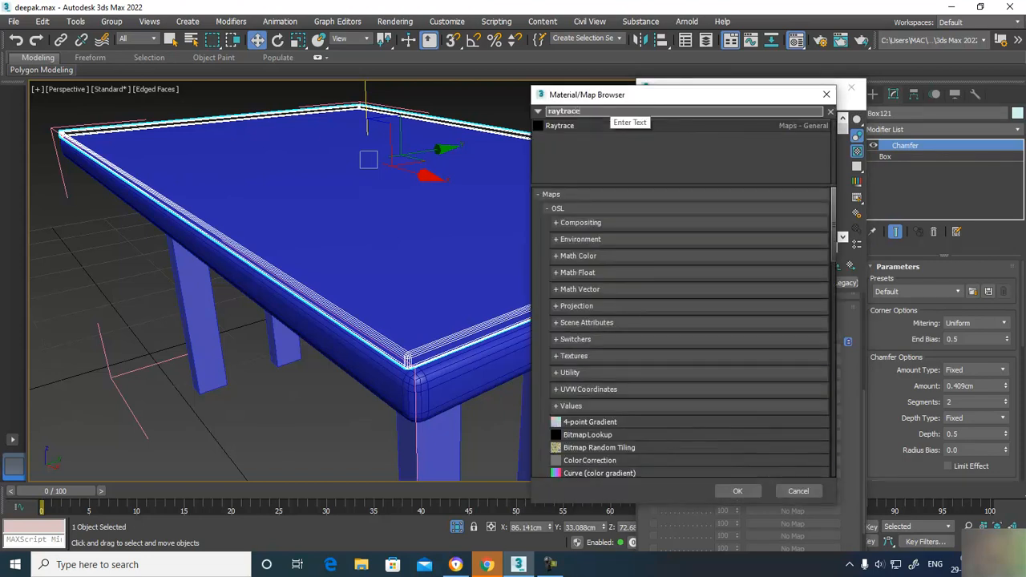
pyautogui.press('Return')
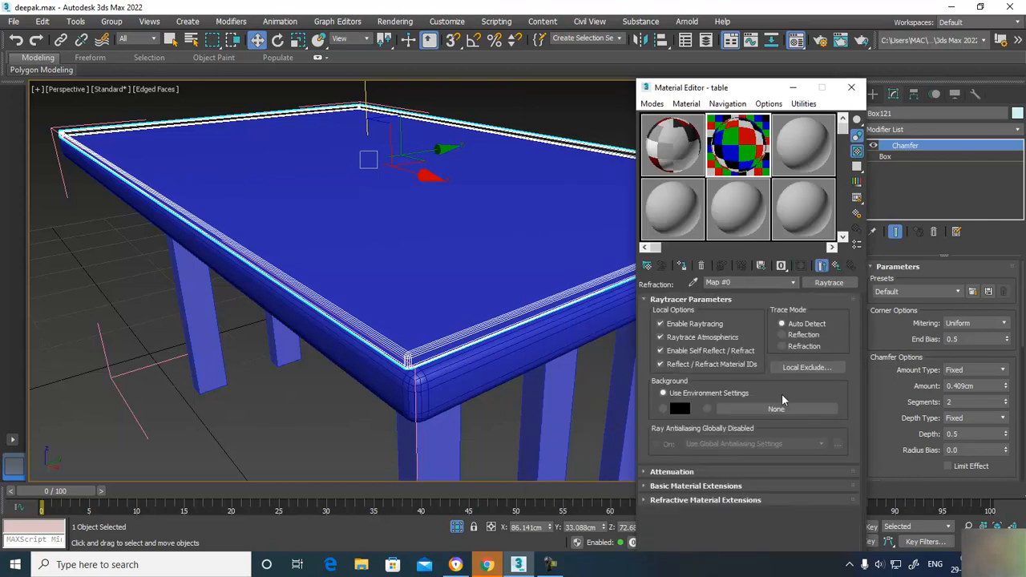
# Step: Duplicate the Raytrace map from the refraction slot to the reflection slot of the fourth sub-material as a Copy
pyautogui.click(836, 270)
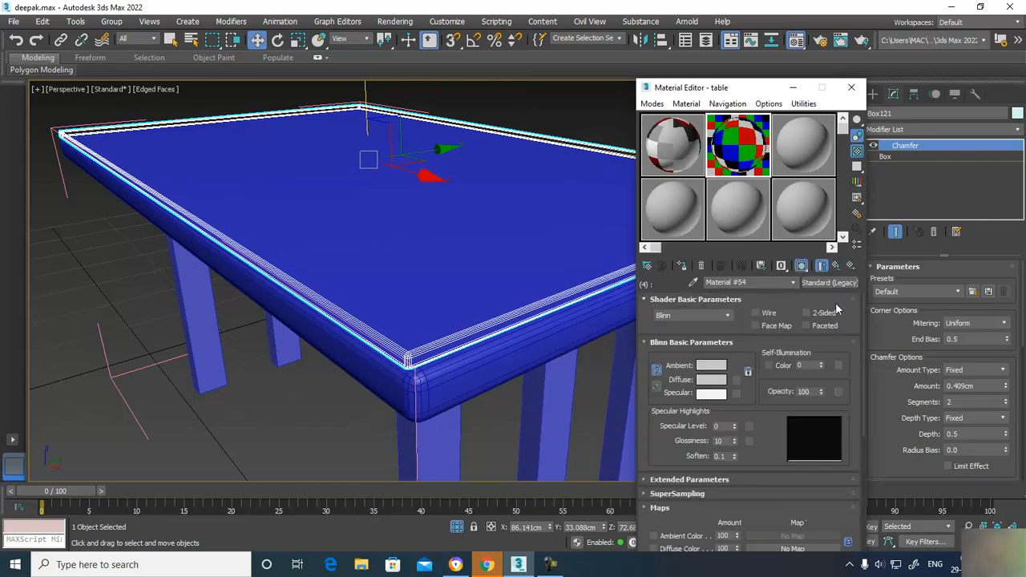
pyautogui.moveTo(774, 457); pyautogui.dragTo(770, 258)
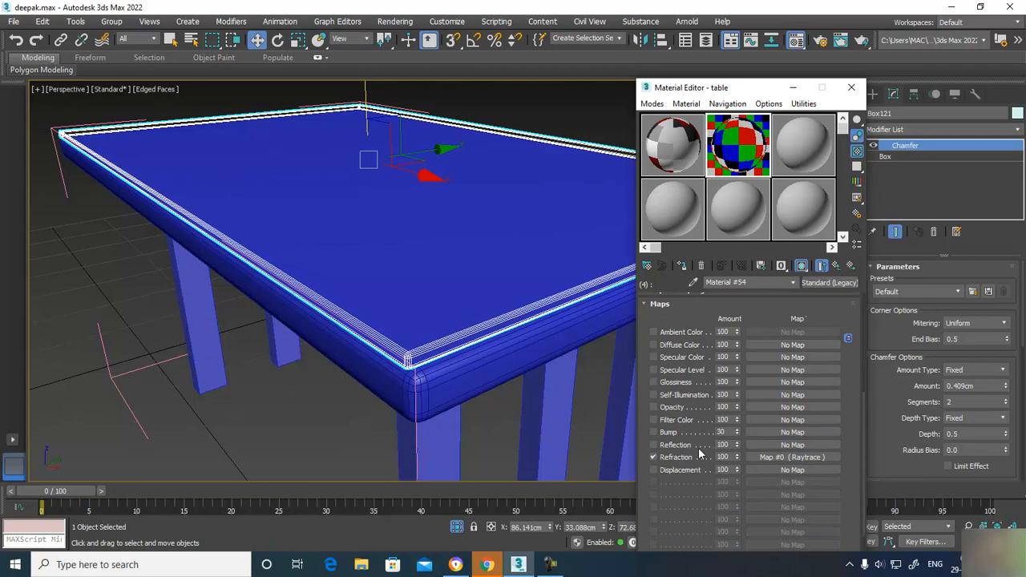
pyautogui.moveTo(813, 455)
pyautogui.mouseDown()
pyautogui.moveTo(689, 454)
pyautogui.moveTo(817, 442)
pyautogui.mouseUp()
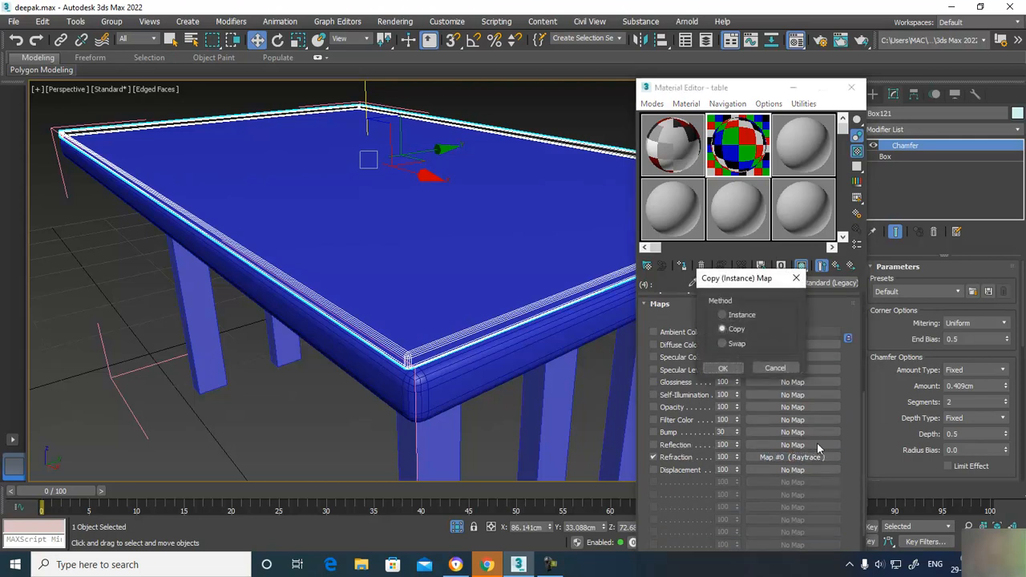
pyautogui.click(722, 368)
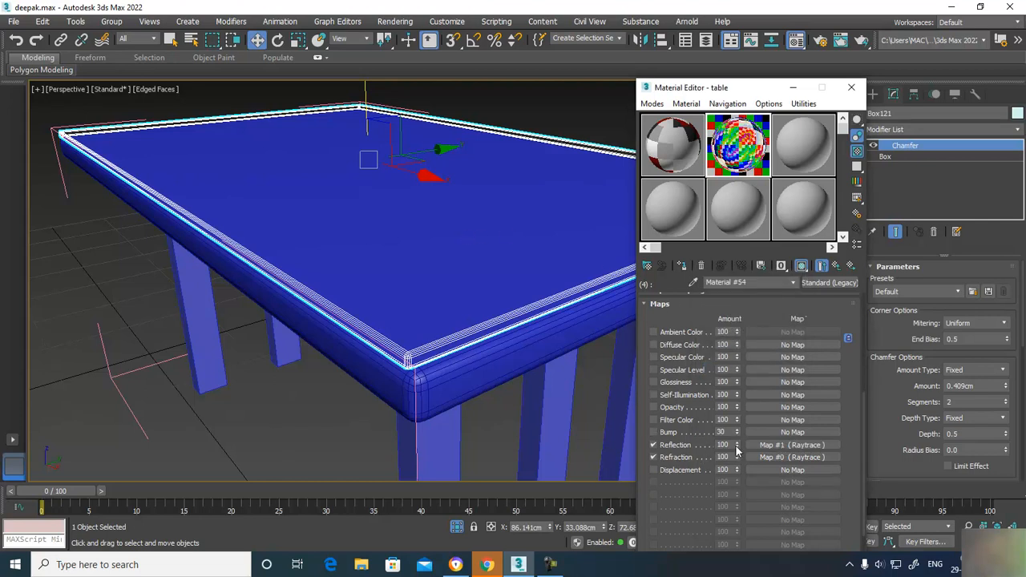
# Step: Check the index of refraction in the table_glass sub-material's Raytrace parameters and return to the parent table material
pyautogui.click(836, 265)
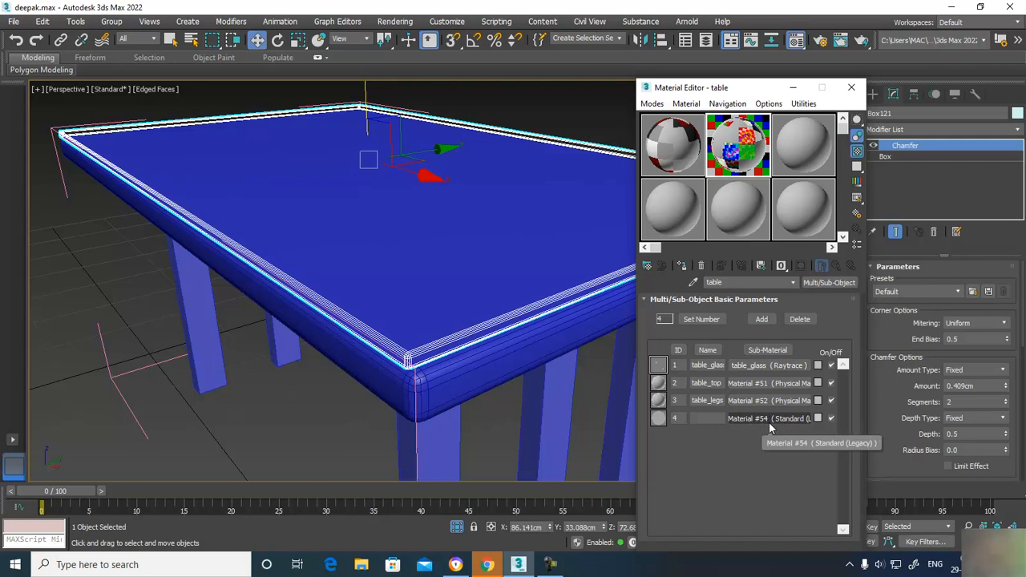
pyautogui.click(765, 365)
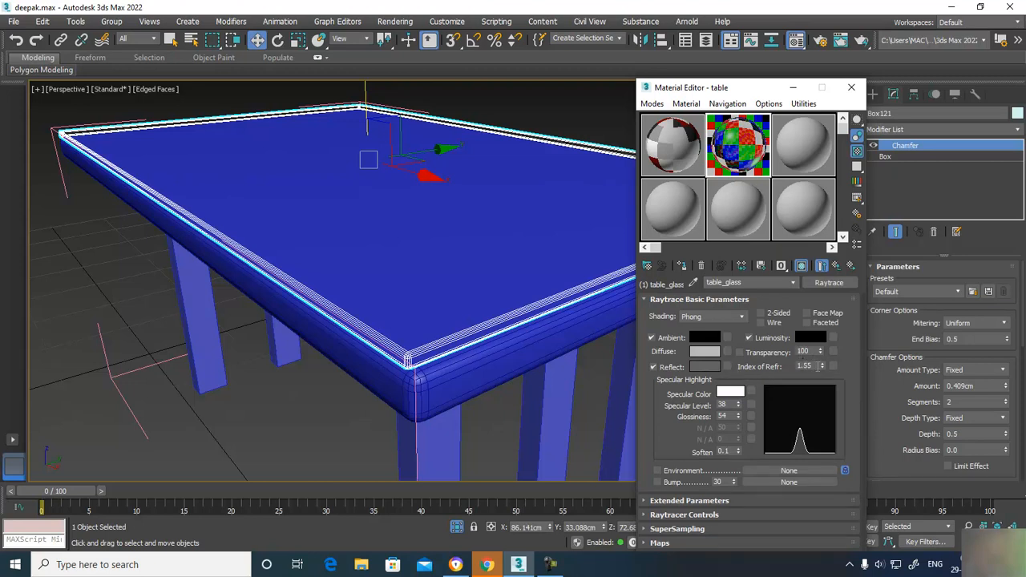
pyautogui.moveTo(817, 366); pyautogui.dragTo(789, 369)
pyautogui.press('Return')
pyautogui.press('Return')
pyautogui.click(837, 267)
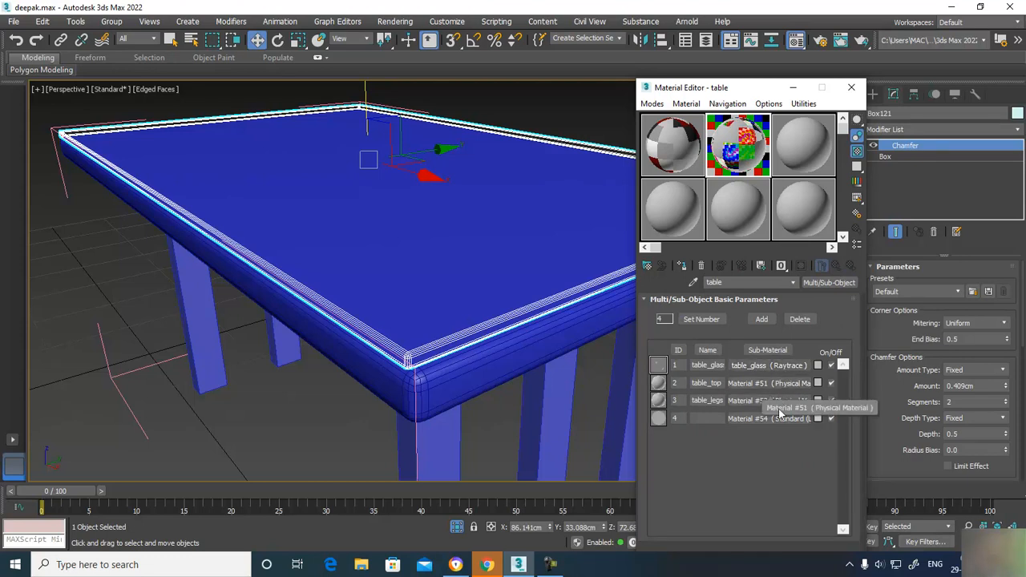
# Step: Delete the fourth sub-material from the table's Multi/Sub-Object material
pyautogui.click(699, 417)
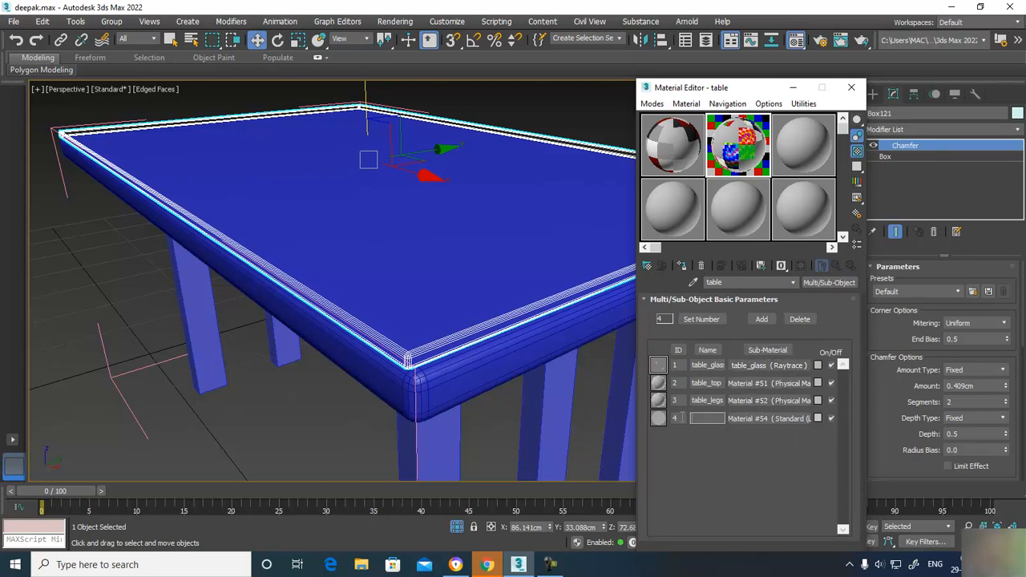
pyautogui.click(658, 419)
pyautogui.click(800, 319)
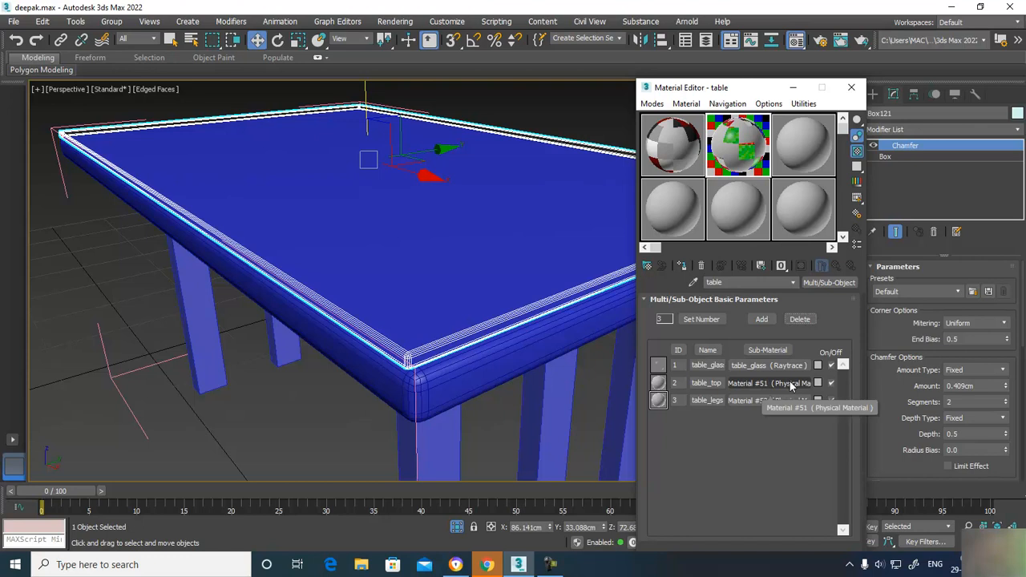
# Step: Switch to Chrome, search Google for wood texture and open the preview of Rawpixel's dark brown oak wood image
pyautogui.click(489, 566)
pyautogui.click(257, 39)
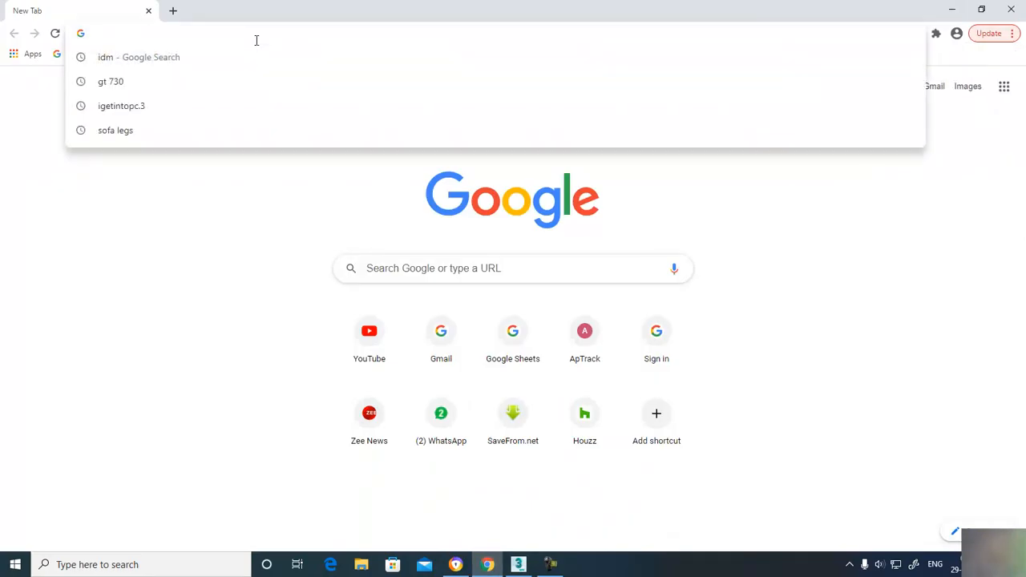
pyautogui.write('wood')
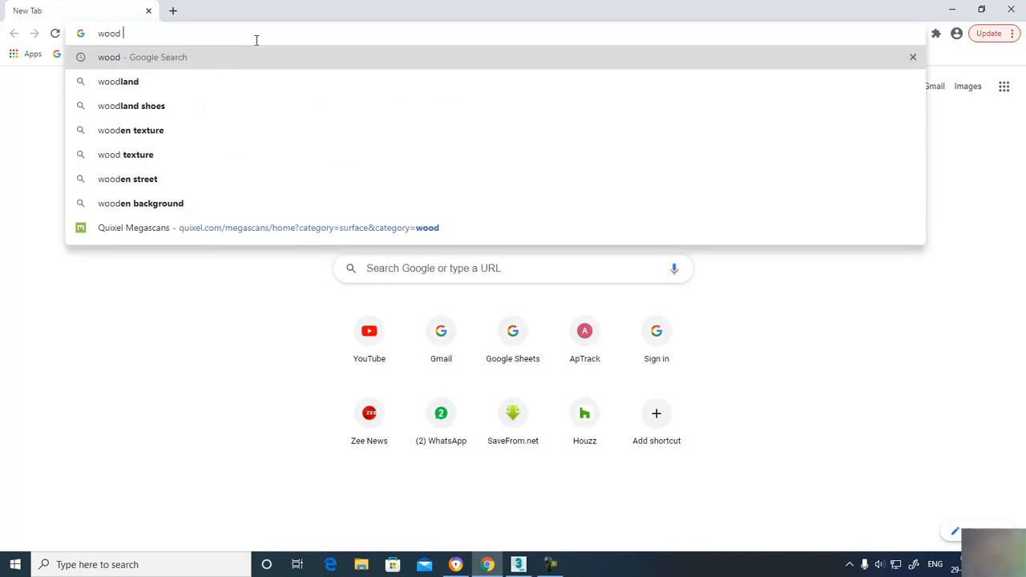
pyautogui.write(' tex')
pyautogui.press('Return')
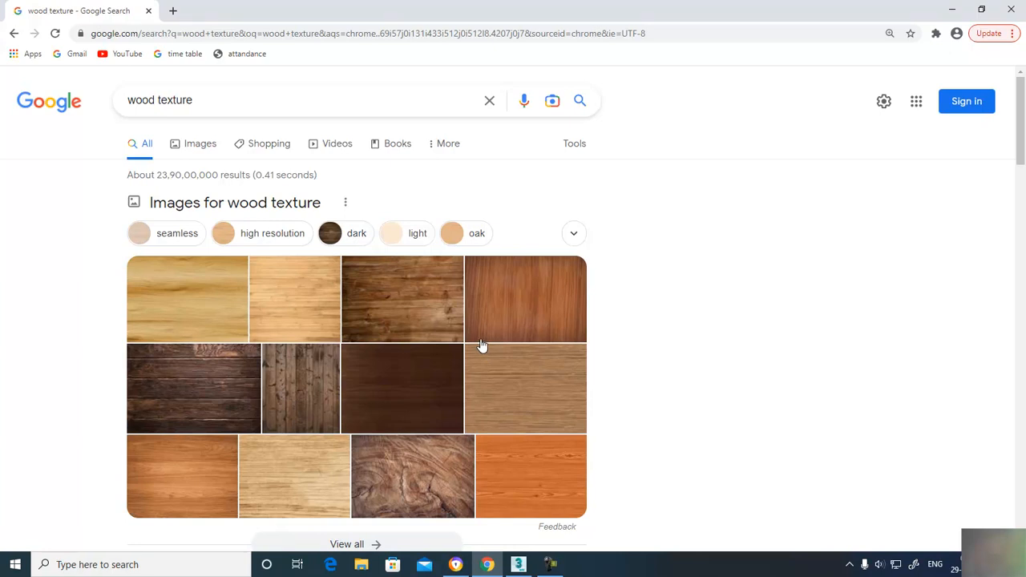
pyautogui.scroll(-2, 480, 344)
pyautogui.click(396, 256)
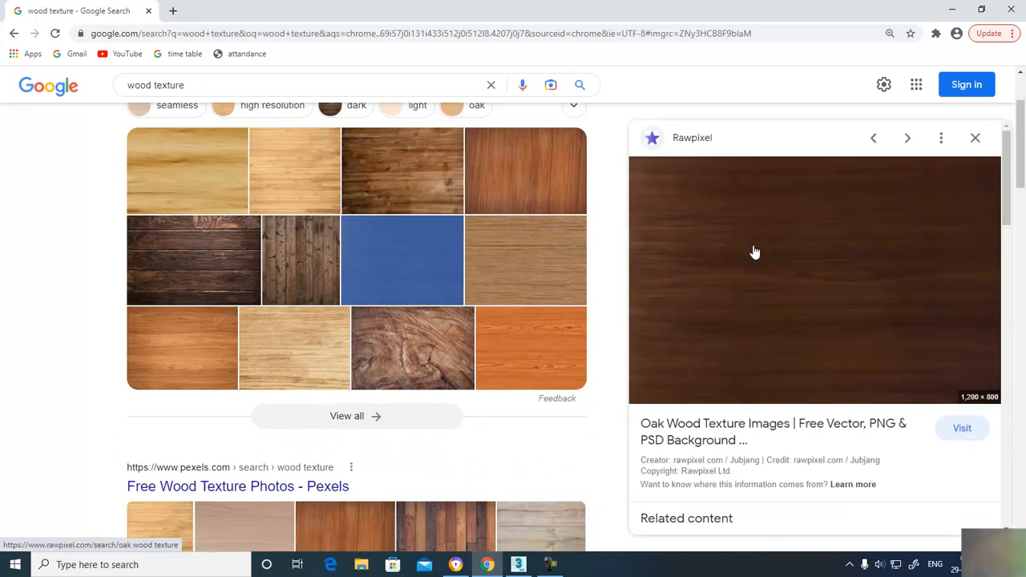
# Step: Save the previewed dark brown wood image to the Desktop as the JPEG file pf-s125-ake7005-a
pyautogui.rightClick(795, 251)
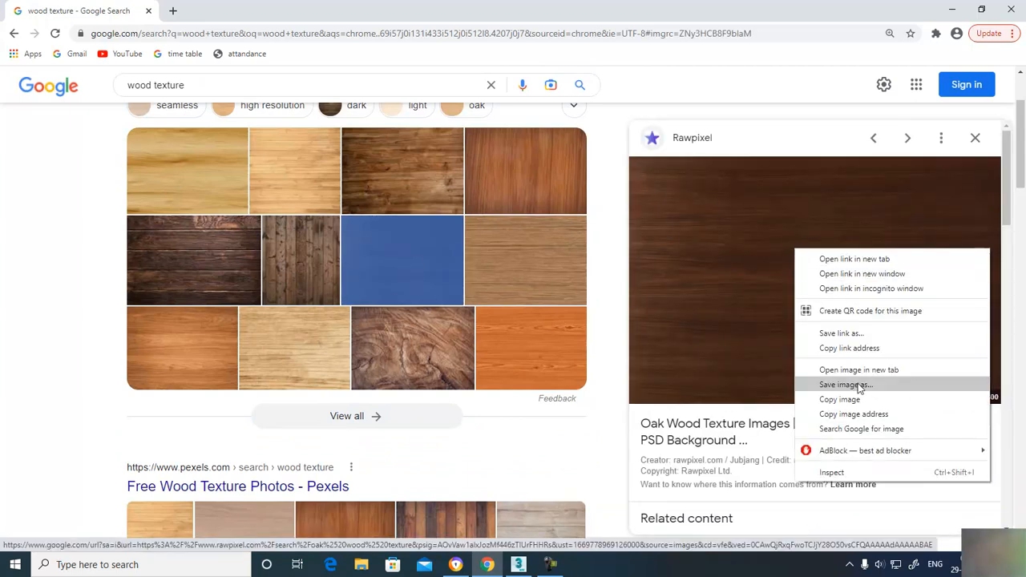
pyautogui.click(854, 386)
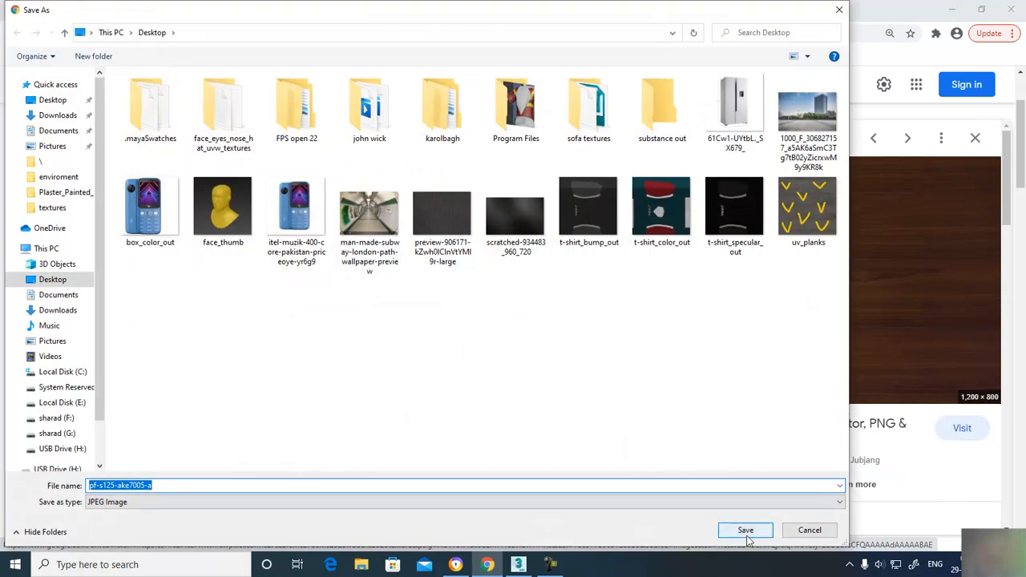
pyautogui.click(746, 532)
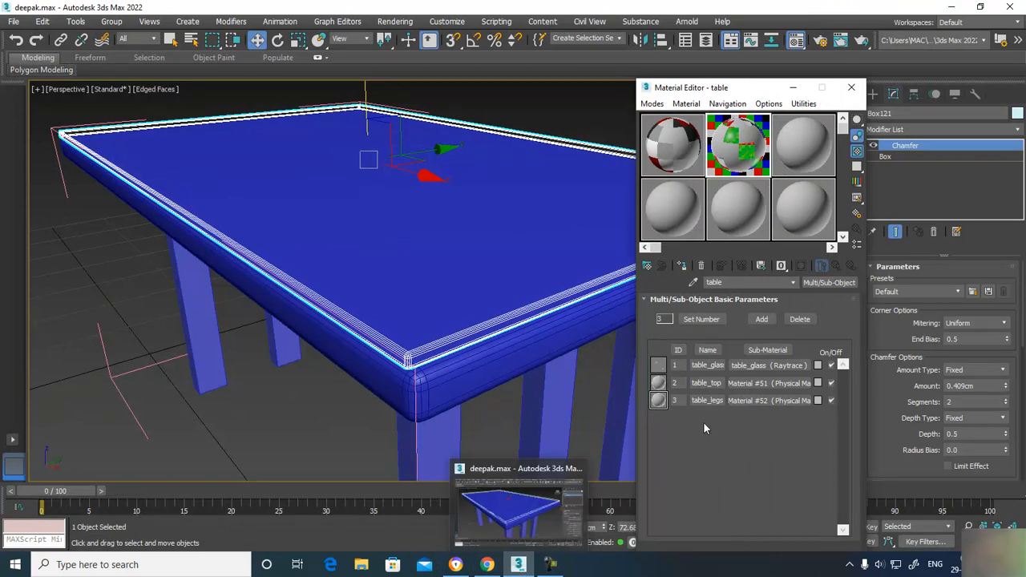
# Step: In 3ds Max, change the table_top sub-material of the table material to the Standard (Legacy) type
pyautogui.click(764, 385)
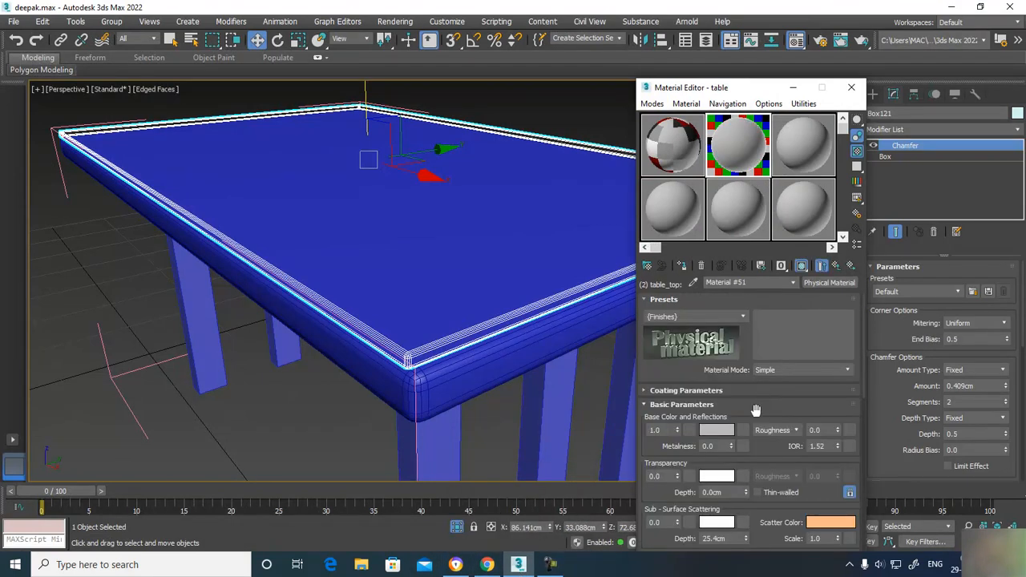
pyautogui.click(842, 284)
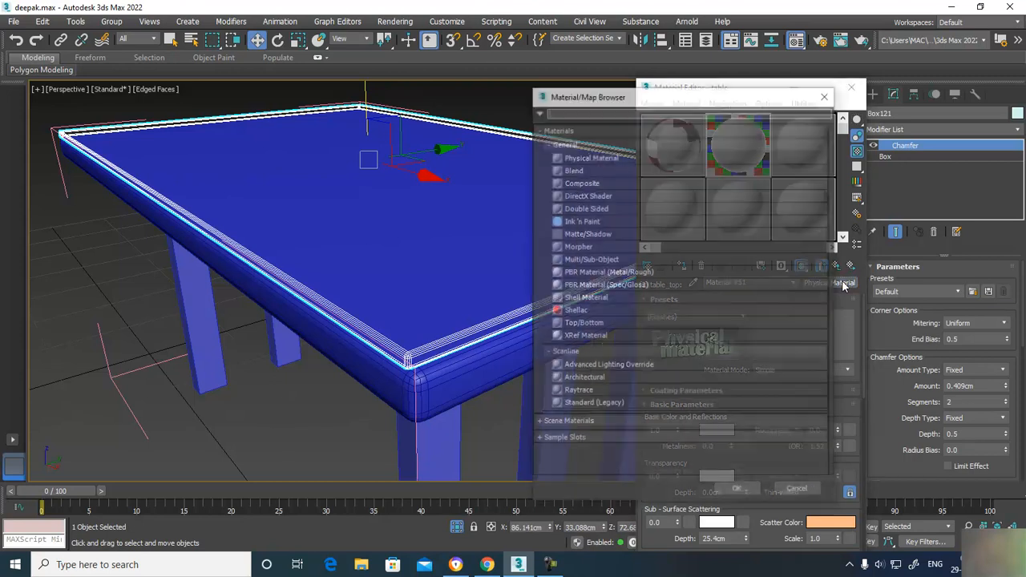
pyautogui.doubleClick(581, 404)
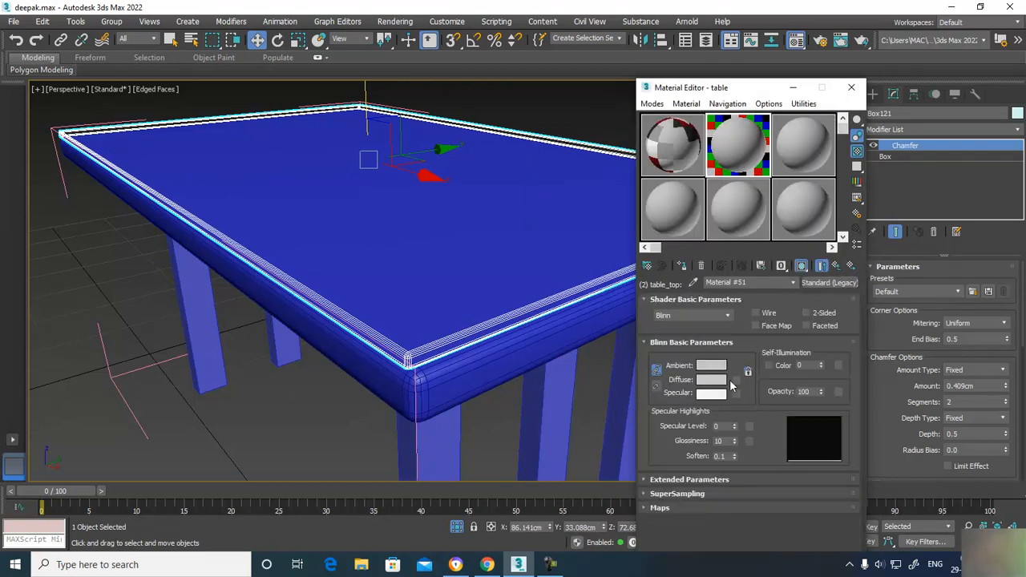
pyautogui.click(736, 381)
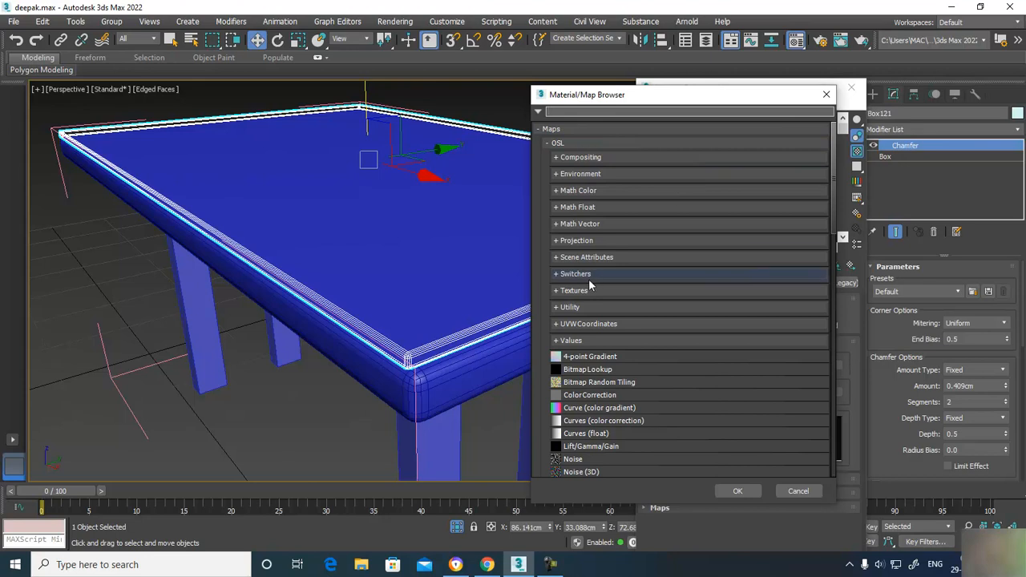
pyautogui.click(825, 95)
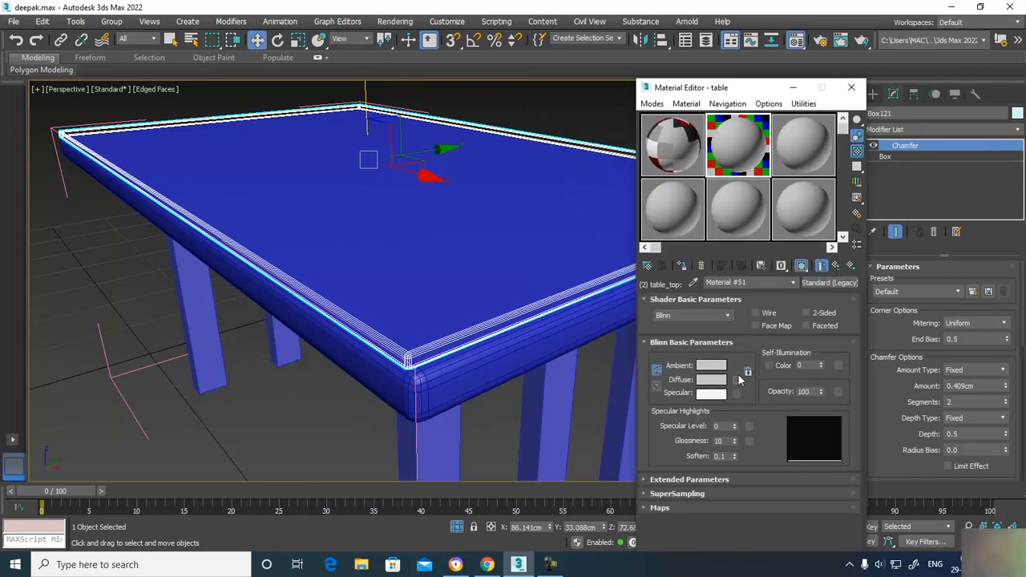
pyautogui.click(736, 380)
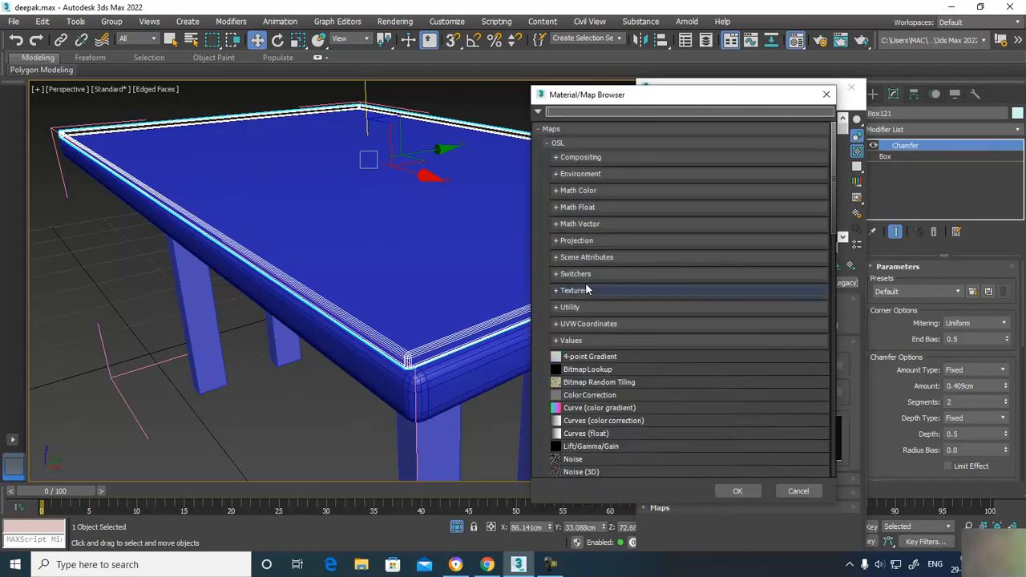
pyautogui.click(546, 144)
pyautogui.click(540, 129)
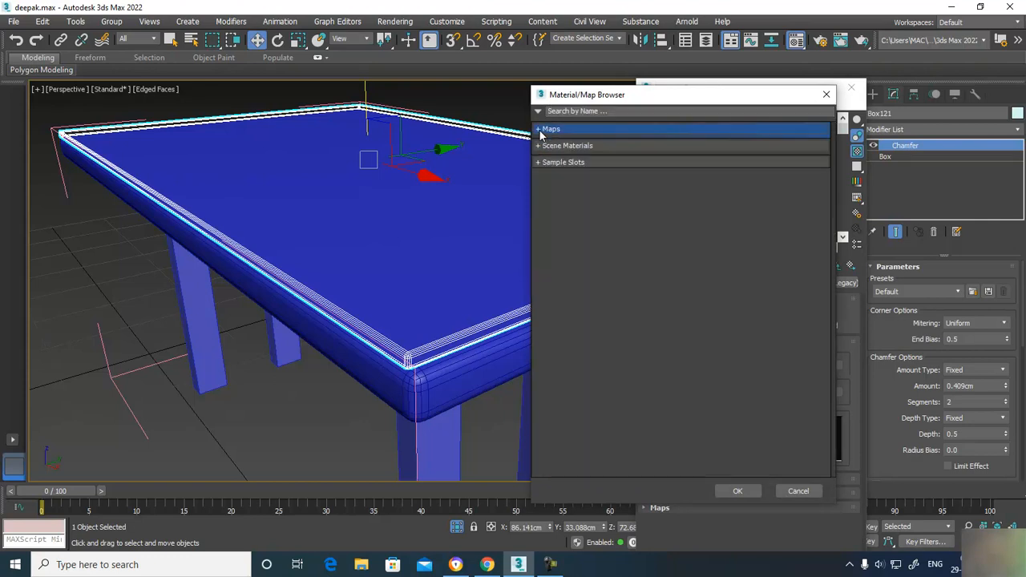
pyautogui.click(542, 148)
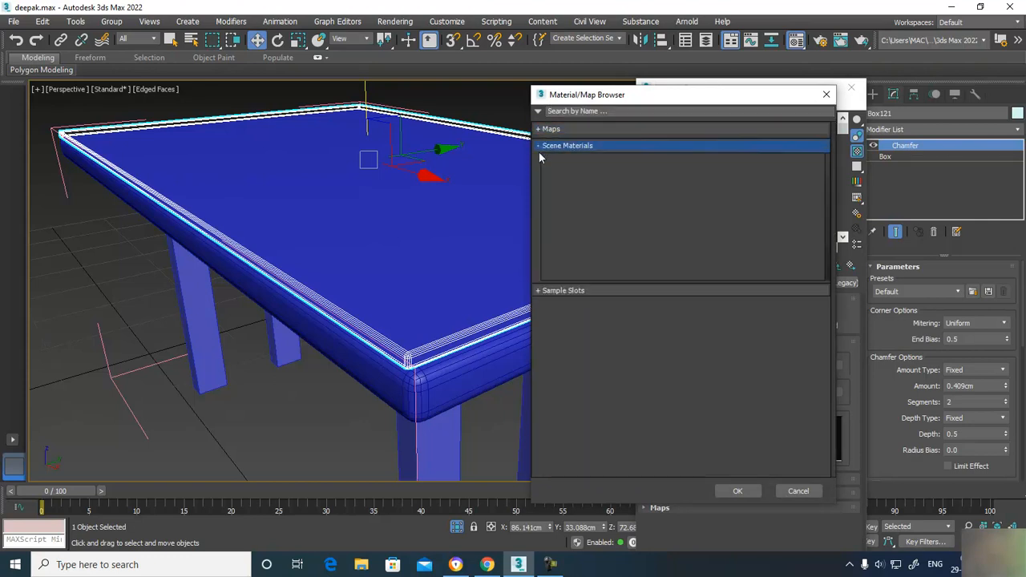
pyautogui.click(541, 149)
pyautogui.click(540, 164)
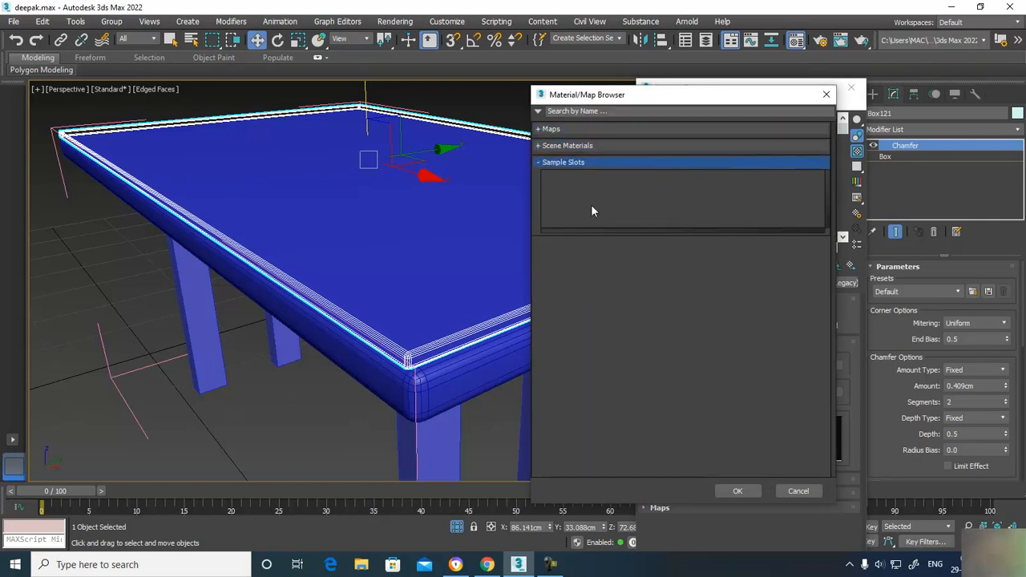
pyautogui.click(826, 95)
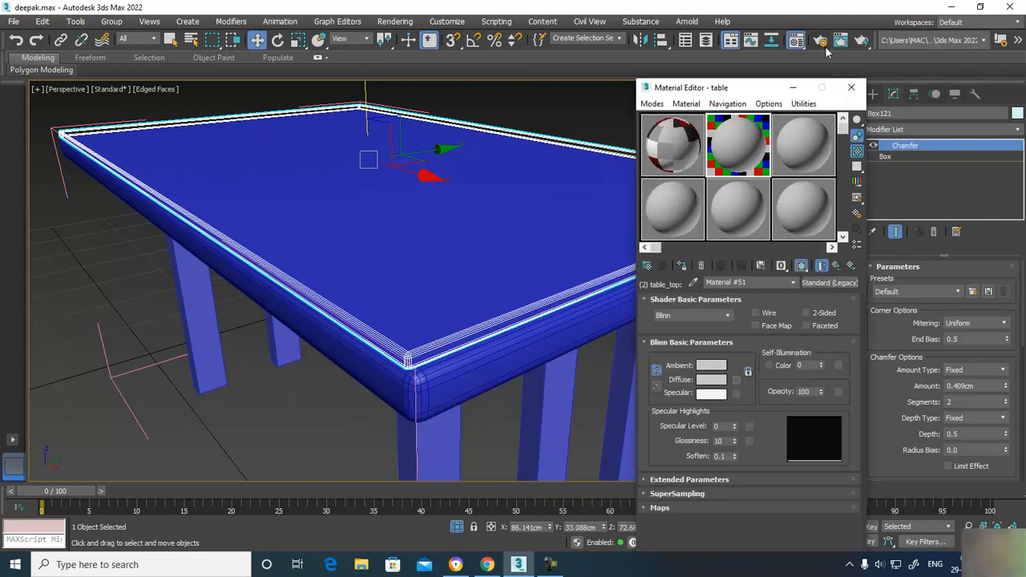
# Step: Assign the Scanline Renderer to ActiveShade in the render setup and save the renderer assignments as defaults
pyautogui.click(823, 44)
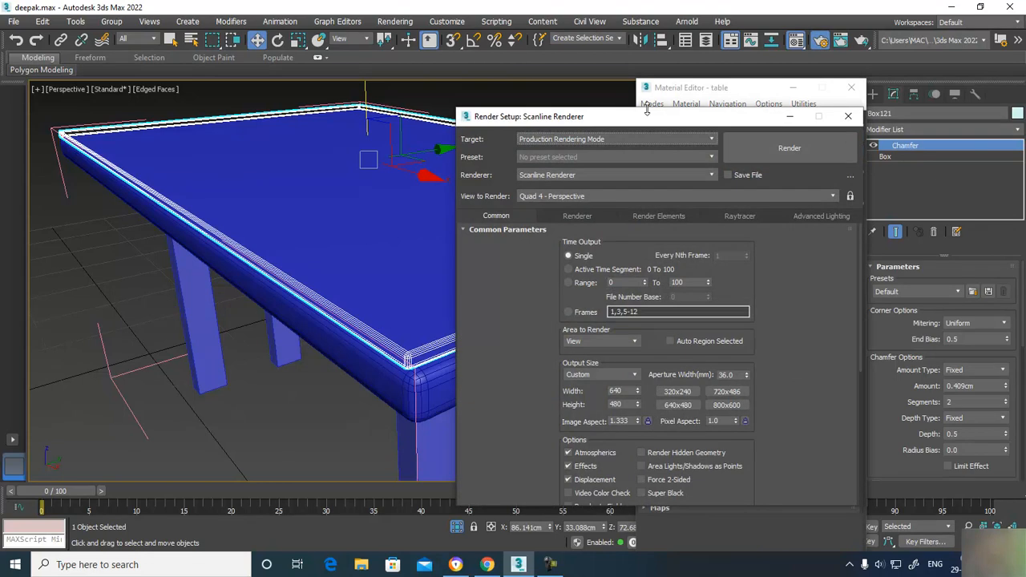
pyautogui.moveTo(651, 122); pyautogui.dragTo(582, 76)
pyautogui.scroll(-8, 664, 328)
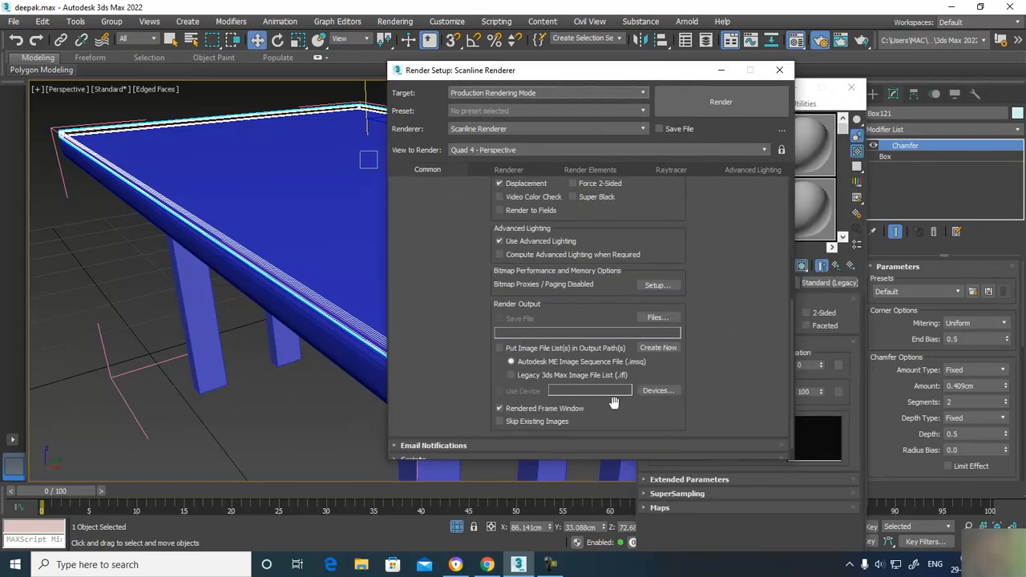
pyautogui.click(483, 451)
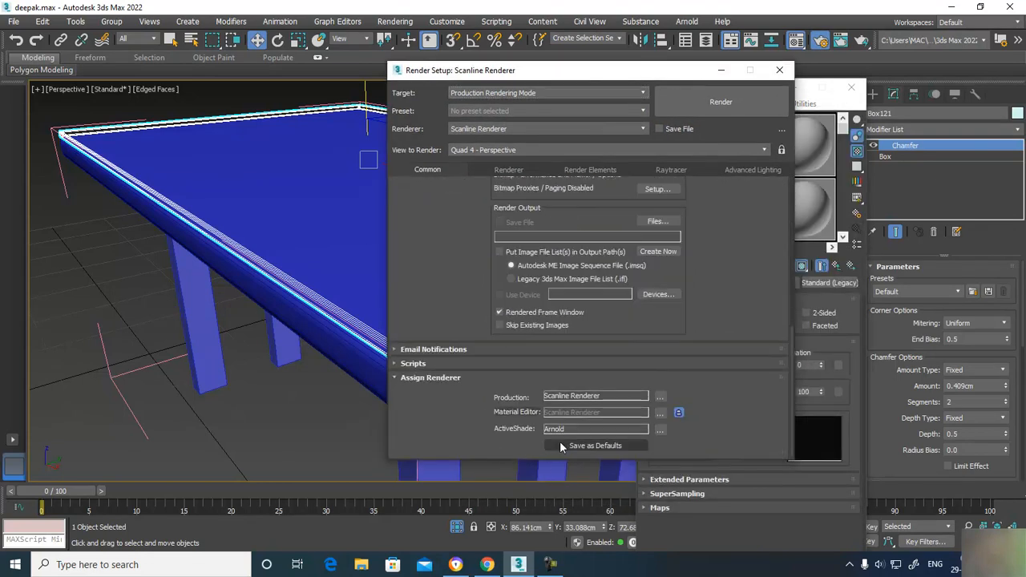
pyautogui.click(659, 428)
pyautogui.click(546, 194)
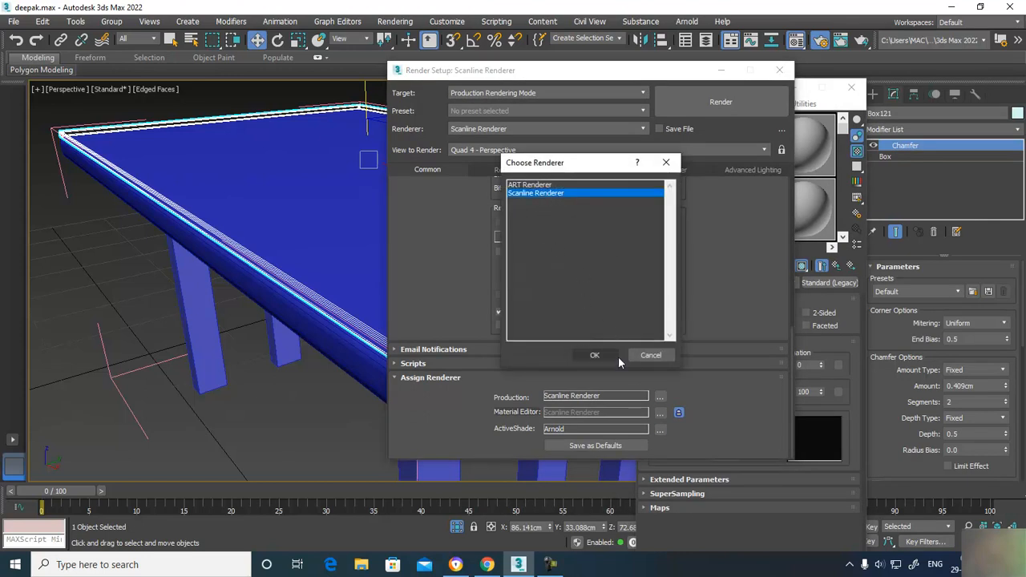
pyautogui.click(597, 356)
pyautogui.click(595, 445)
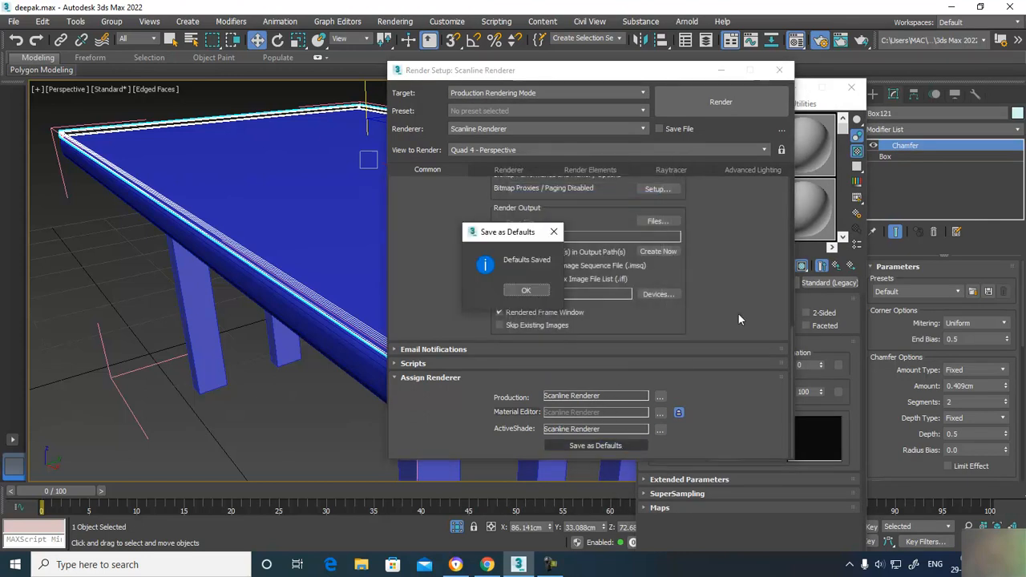
pyautogui.click(528, 293)
pyautogui.click(780, 70)
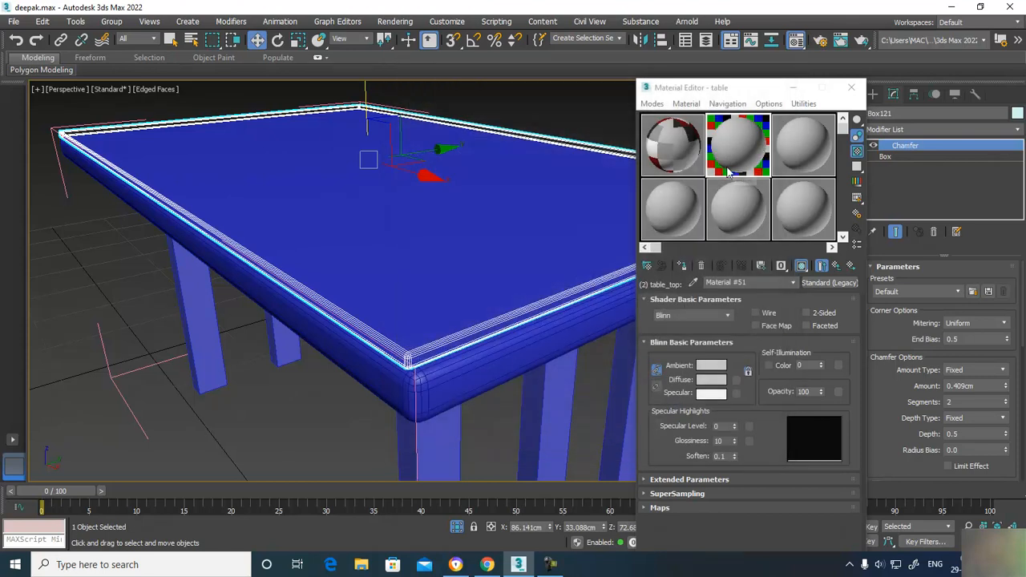
# Step: Assign a Bitmap map to the table_top material's diffuse colour, using pf-s125-ake7005-a.jpg from the Desktop
pyautogui.click(834, 284)
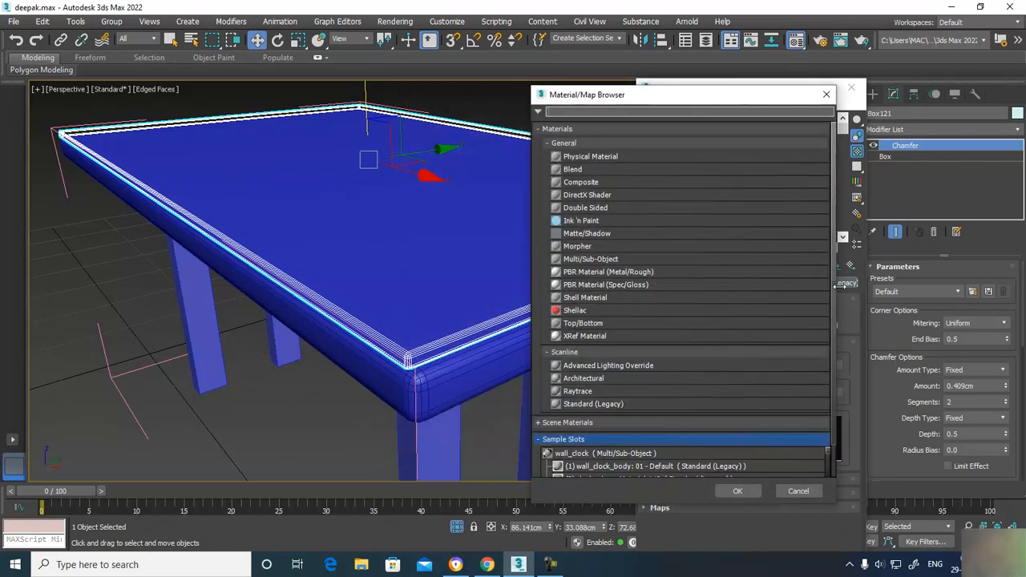
pyautogui.click(826, 94)
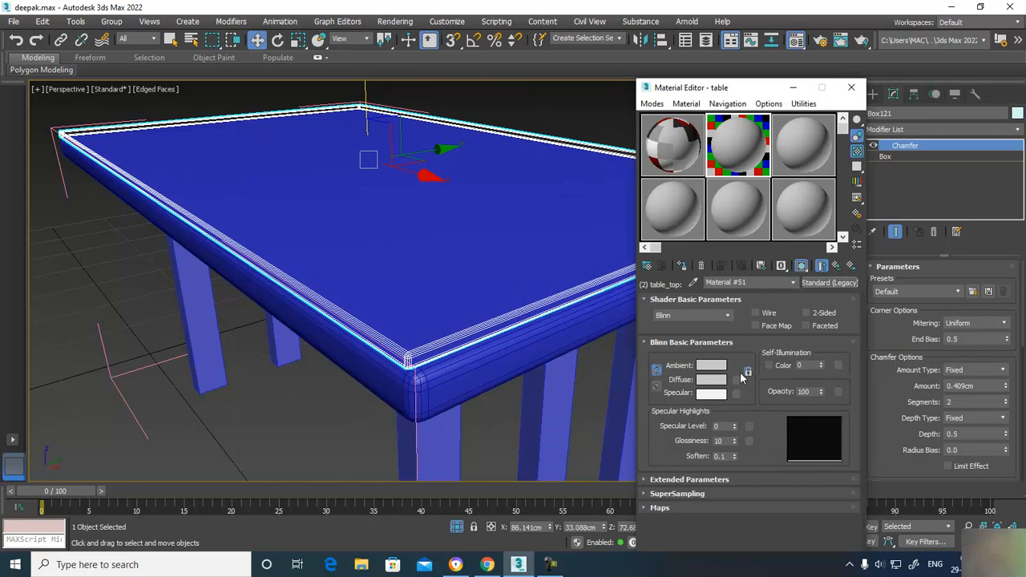
pyautogui.click(736, 379)
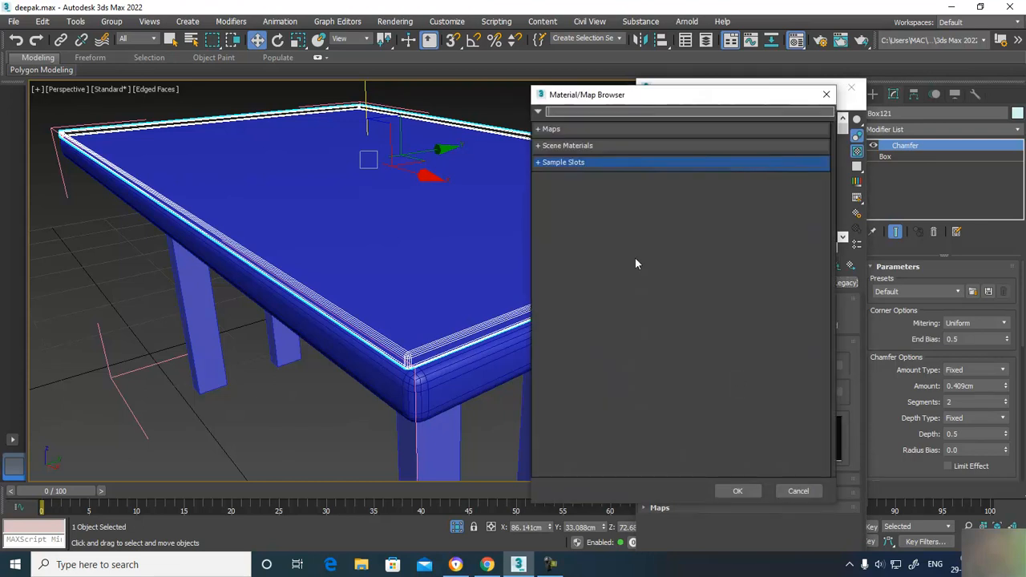
pyautogui.click(545, 129)
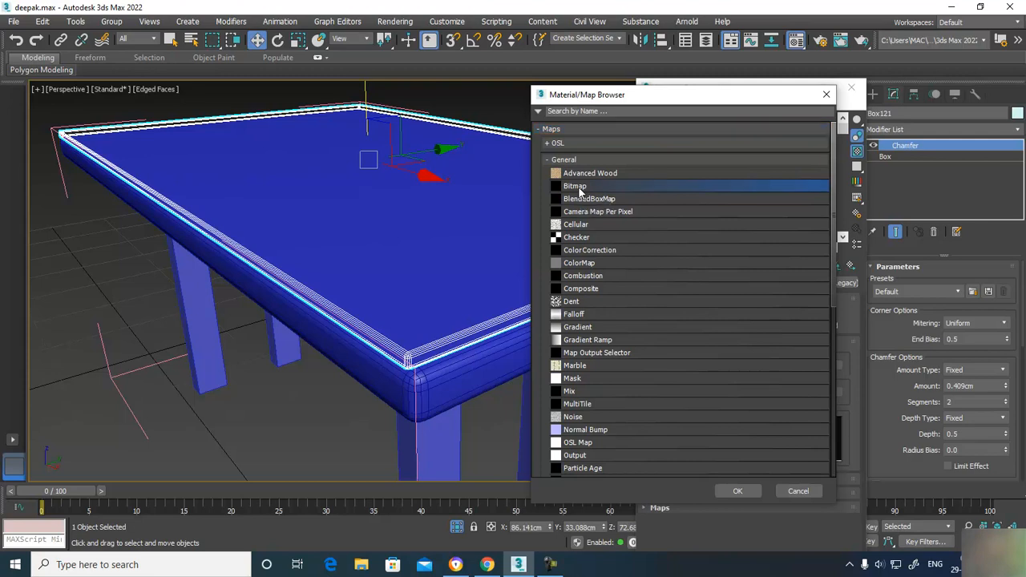
pyautogui.doubleClick(578, 187)
pyautogui.click(24, 126)
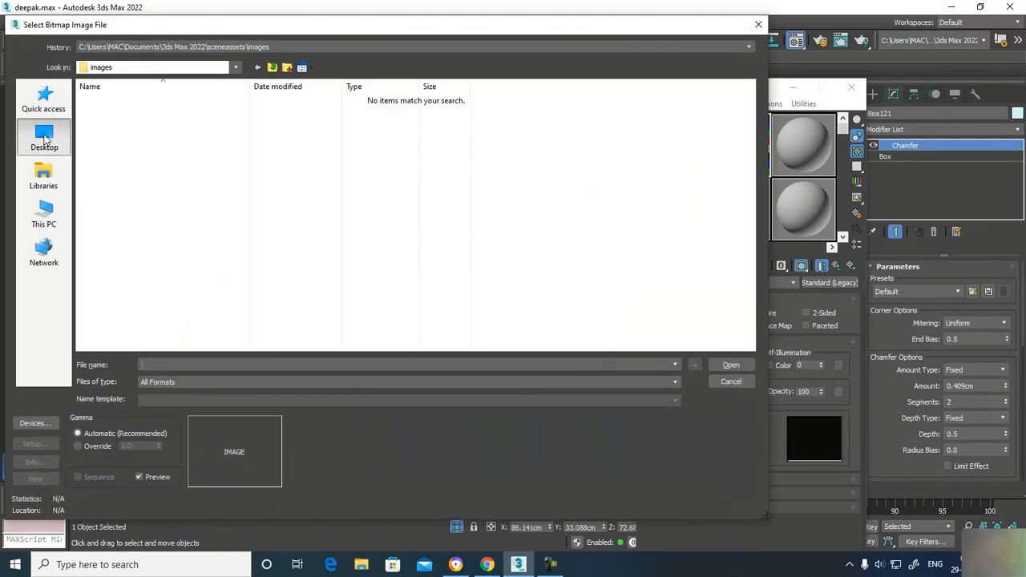
pyautogui.doubleClick(536, 293)
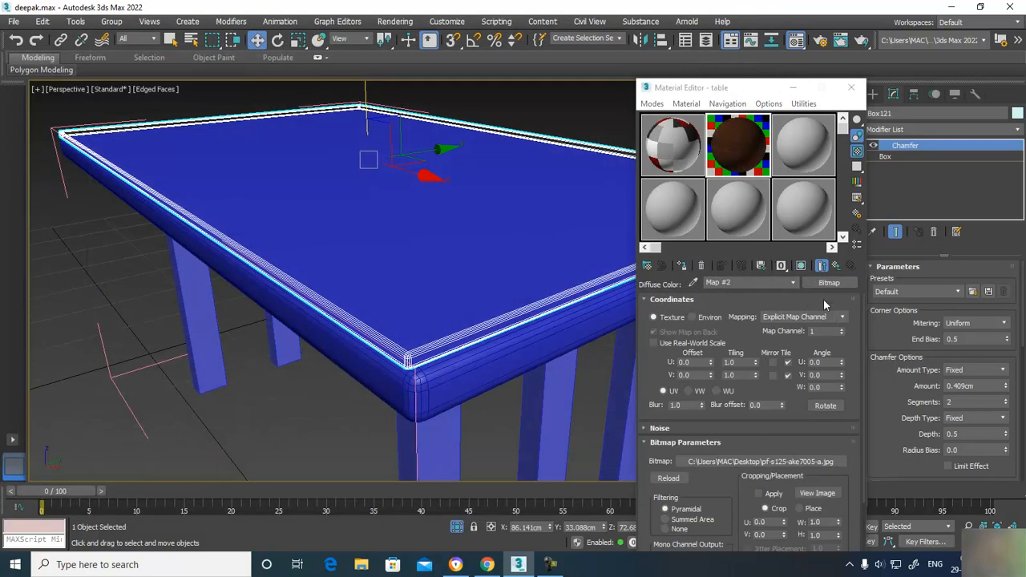
# Step: Return to the parent table material and close the Material Editor
pyautogui.click(836, 266)
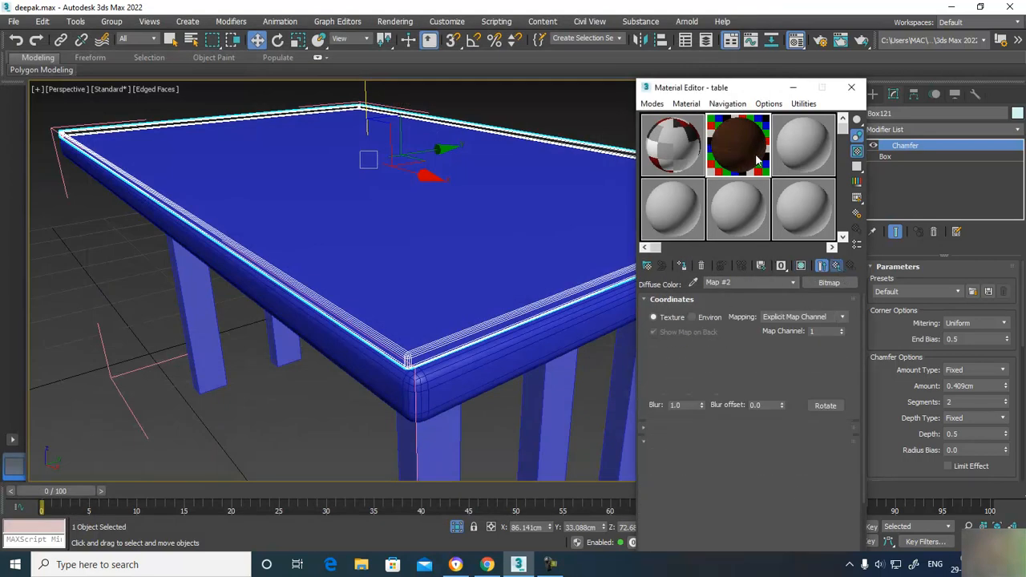
pyautogui.click(836, 266)
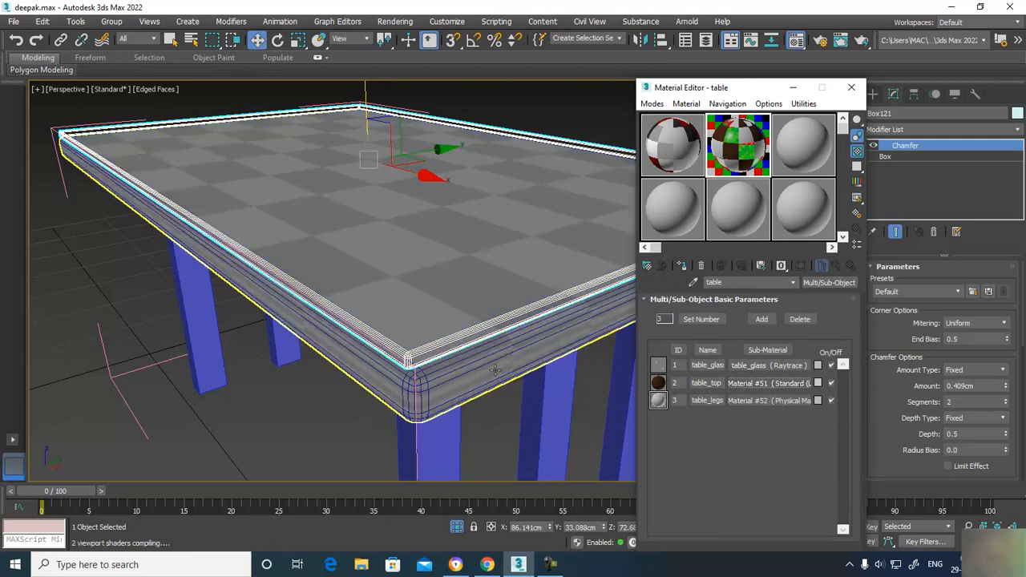
pyautogui.moveTo(465, 354); pyautogui.dragTo(459, 345, button='middle')
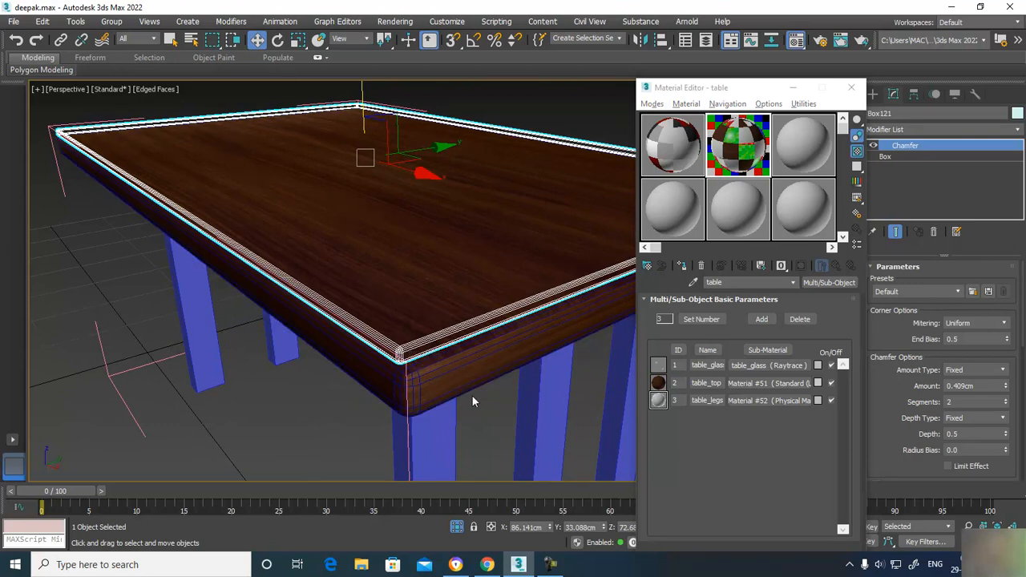
pyautogui.click(850, 89)
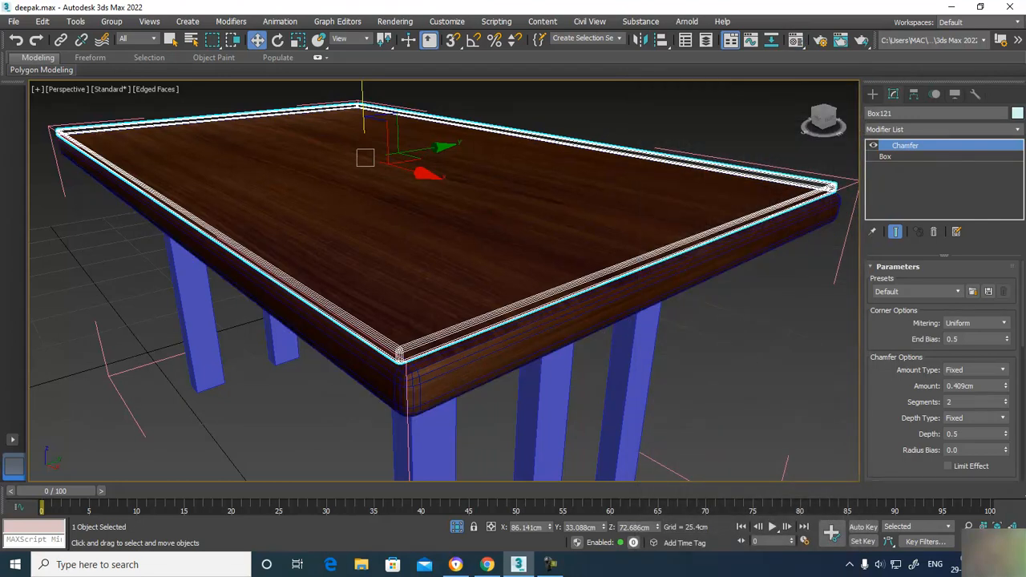
# Step: Inspect the wood grain along the tabletop's edge and apply a UVW Map modifier to the wooden tabletop
pyautogui.click(997, 542)
pyautogui.moveTo(481, 255); pyautogui.dragTo(435, 305)
pyautogui.moveTo(457, 256); pyautogui.dragTo(460, 283)
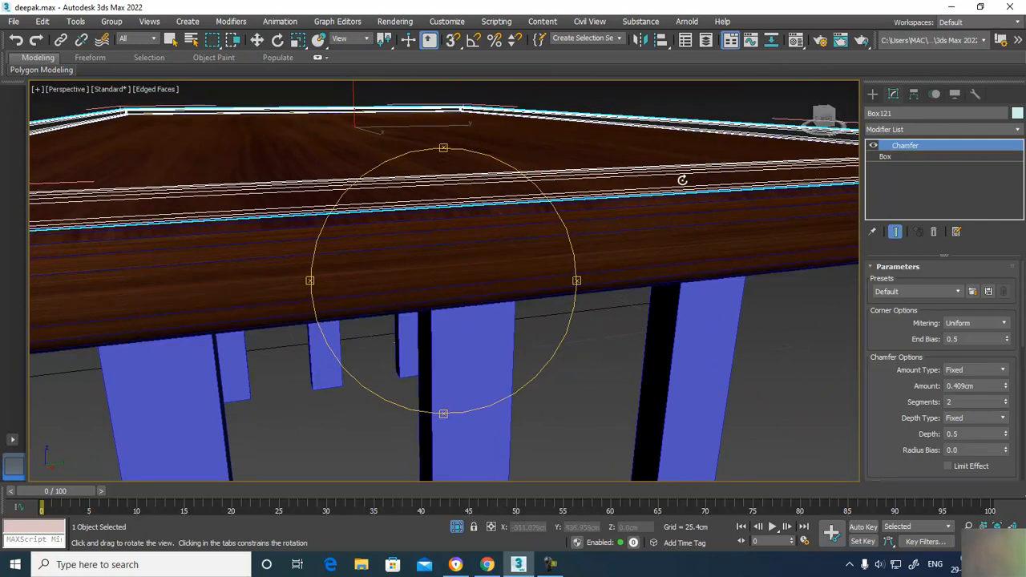
pyautogui.moveTo(399, 282); pyautogui.dragTo(435, 285)
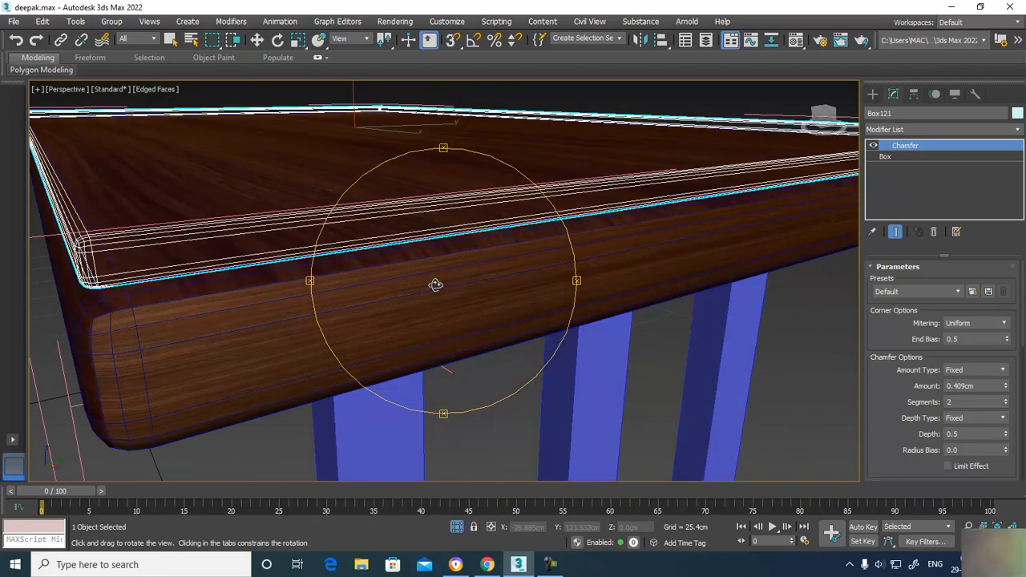
pyautogui.rightClick(526, 318)
pyautogui.click(488, 313)
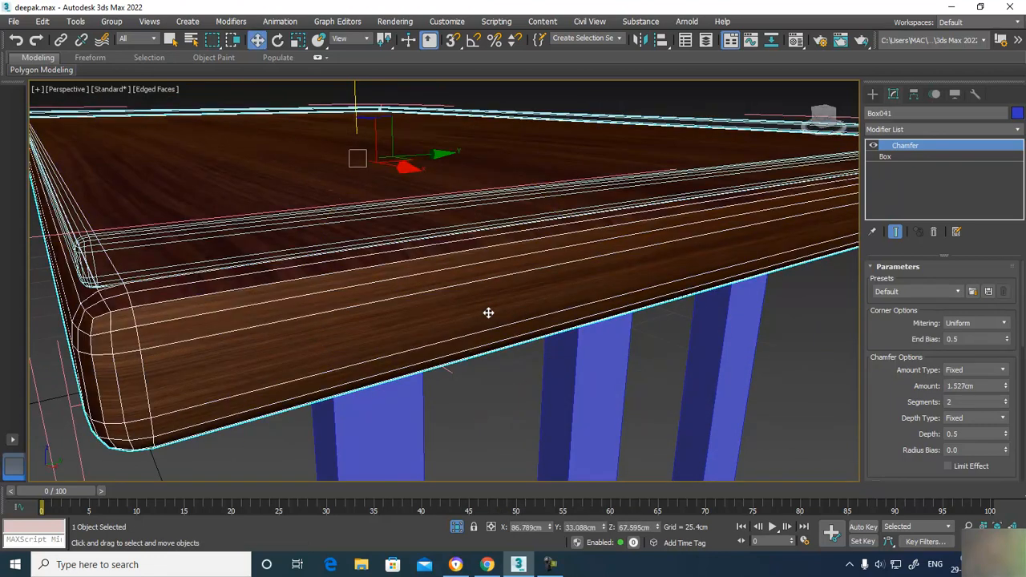
pyautogui.click(957, 133)
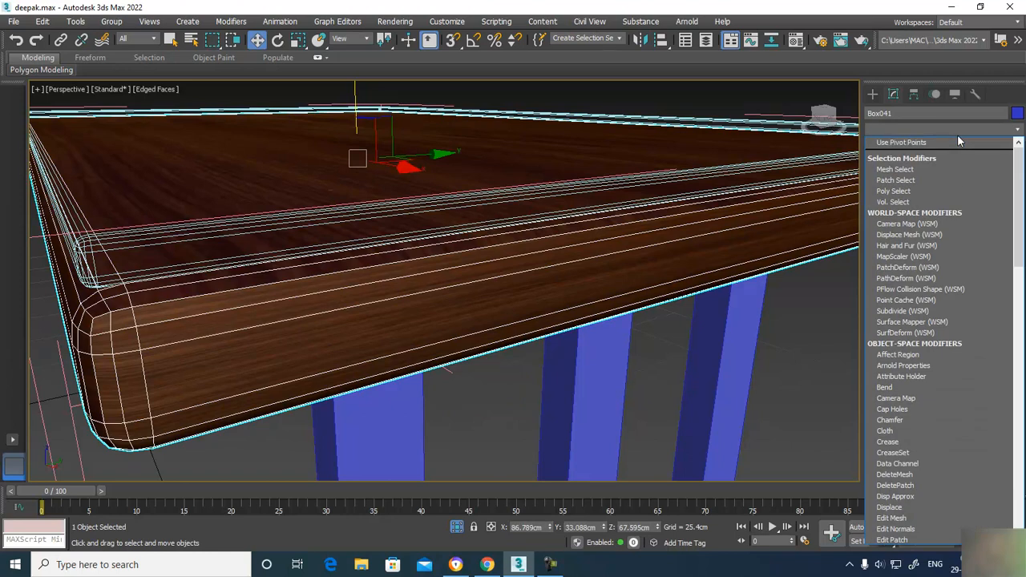
pyautogui.write('uvw')
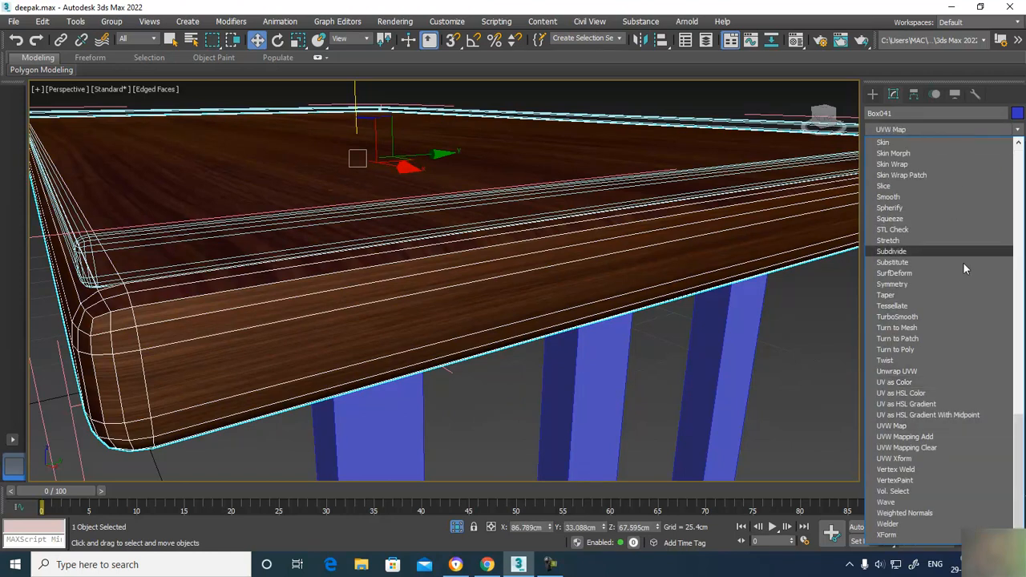
pyautogui.click(914, 426)
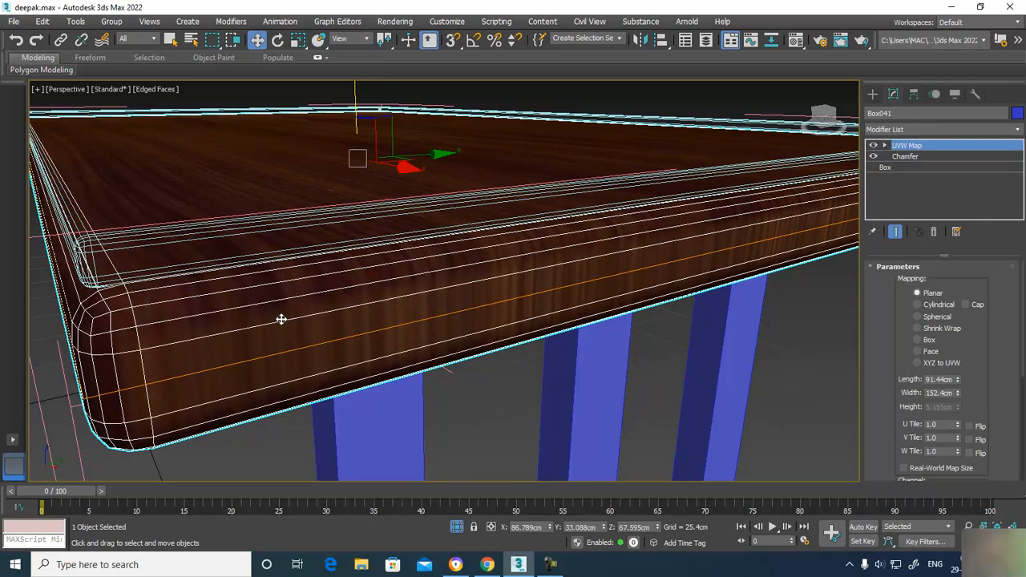
# Step: Set the wooden tabletop's UVW Map to Box mapping with a height of -28.69 cm and deselect the tabletop
pyautogui.click(922, 341)
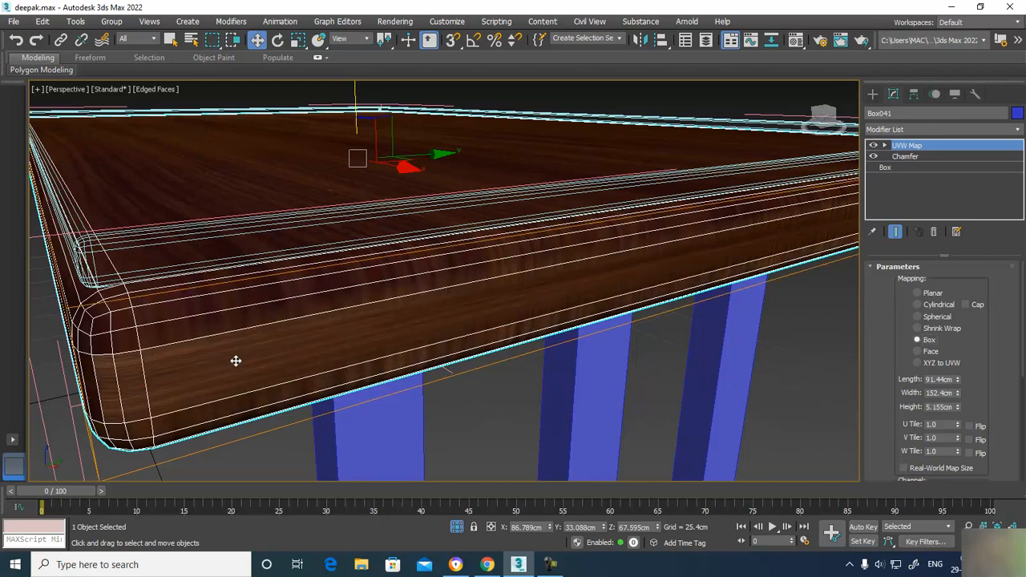
pyautogui.moveTo(957, 407); pyautogui.dragTo(988, 22)
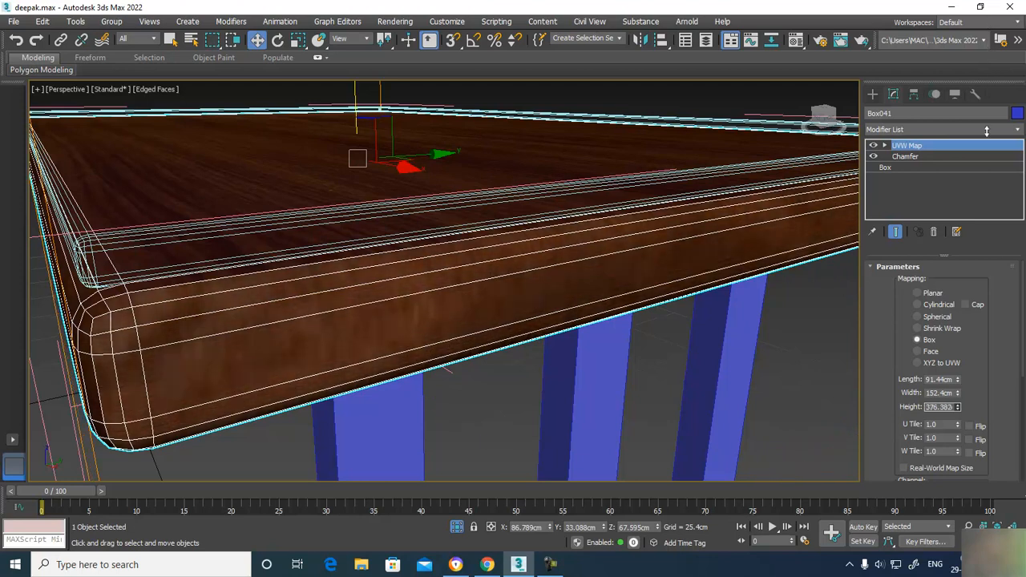
pyautogui.moveTo(964, 305); pyautogui.dragTo(906, 28)
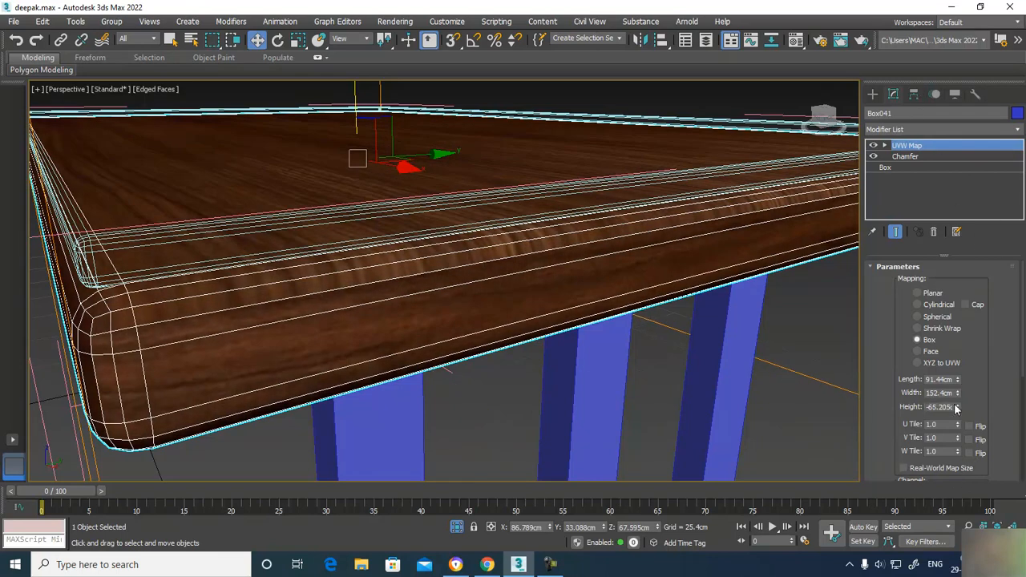
pyautogui.moveTo(957, 406); pyautogui.dragTo(954, 366)
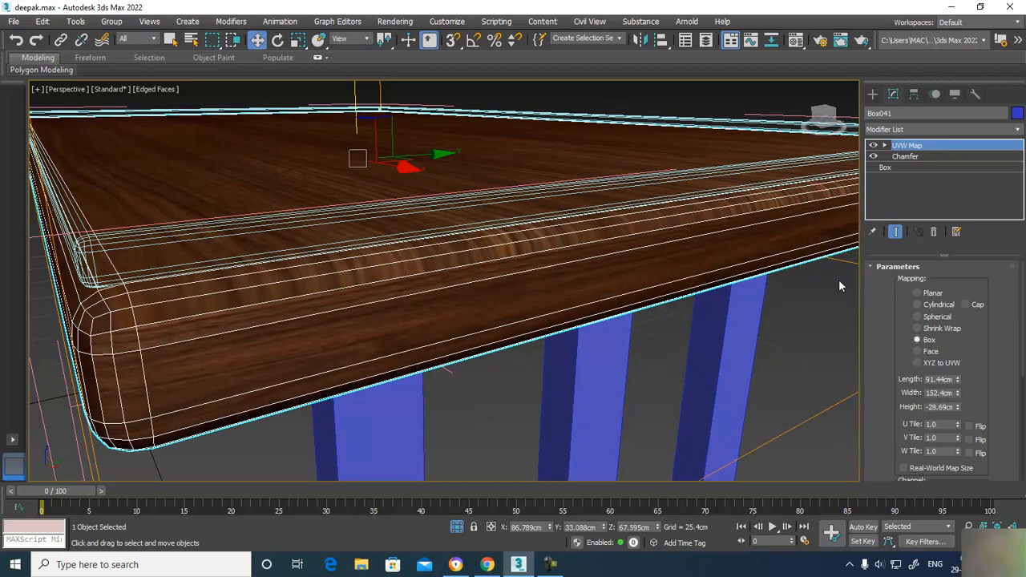
pyautogui.click(808, 274)
pyautogui.moveTo(680, 228)
pyautogui.mouseDown(button='middle')
pyautogui.moveTo(676, 265)
pyautogui.moveTo(680, 248)
pyautogui.mouseUp(button='middle')
pyautogui.scroll(-5, 678, 250)
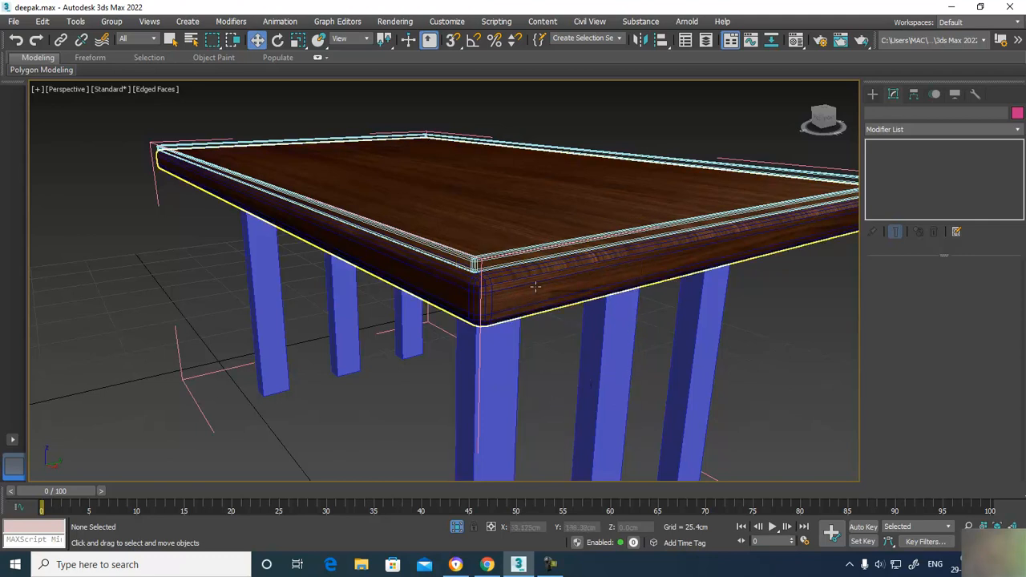
# Step: Switch to the web browser and search Google for "wood texture"
pyautogui.click(463, 566)
pyautogui.click(199, 33)
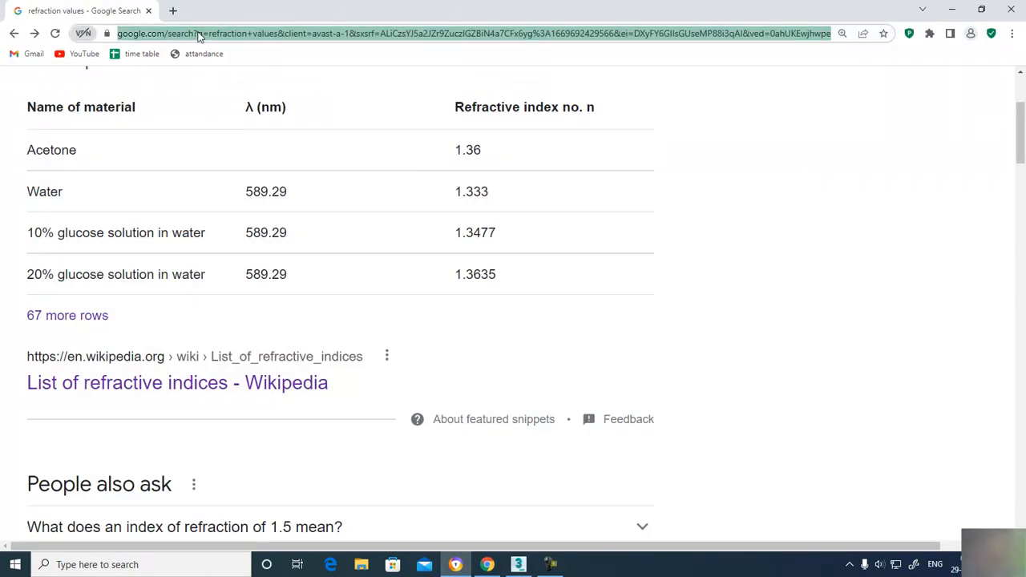
pyautogui.write('wood texture')
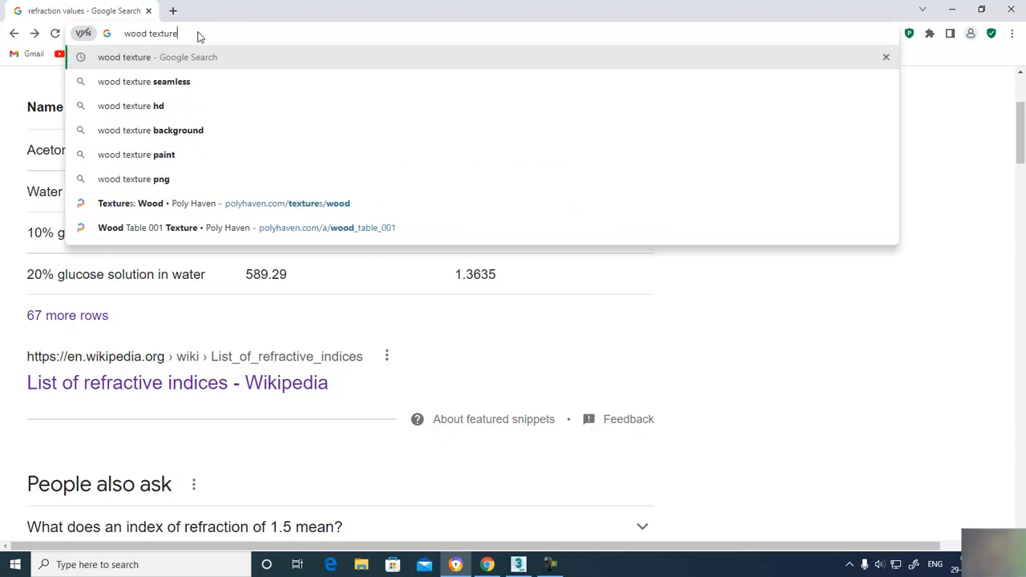
pyautogui.press('Return')
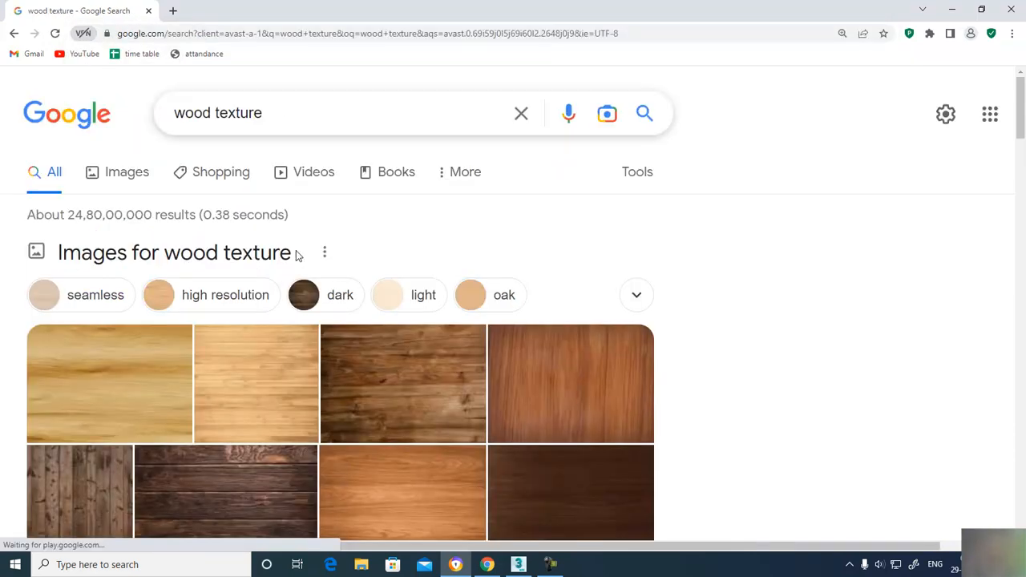
# Step: Open the orange-brown horizontal-grain Unsplash image from the results, save it to the Desktop and return to 3ds Max
pyautogui.scroll(-2, 521, 375)
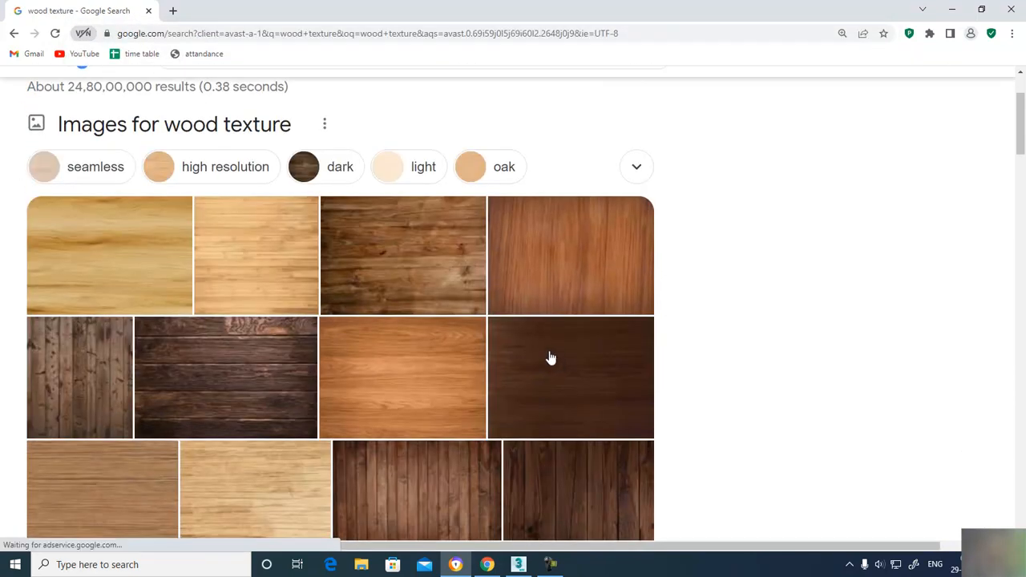
pyautogui.click(424, 373)
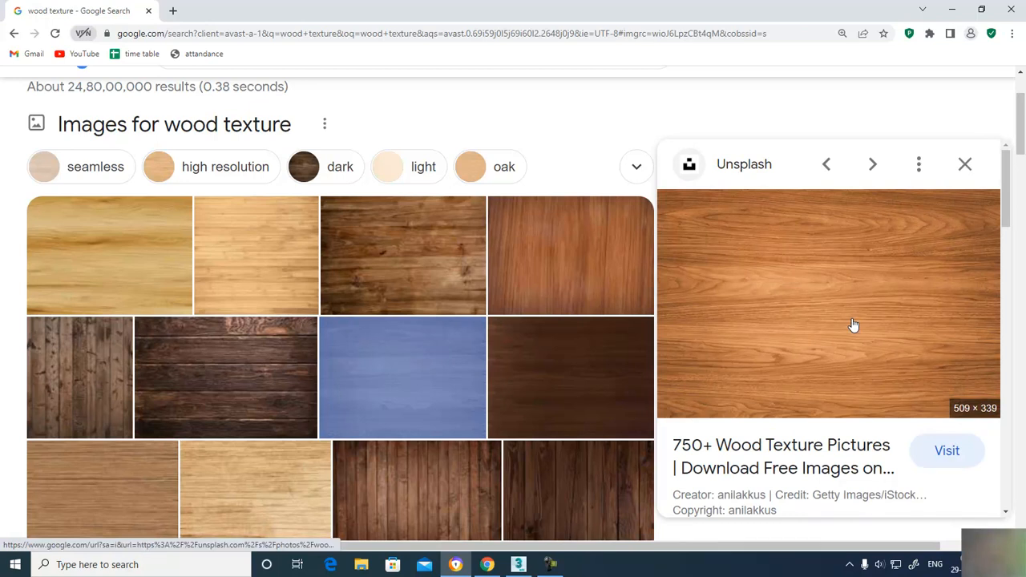
pyautogui.rightClick(854, 321)
pyautogui.click(905, 469)
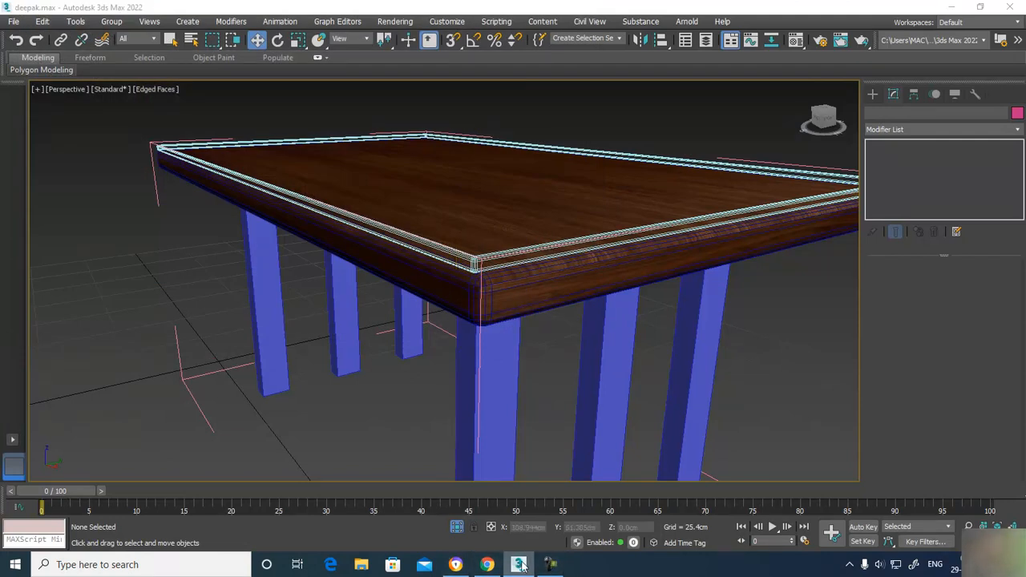
pyautogui.click(456, 564)
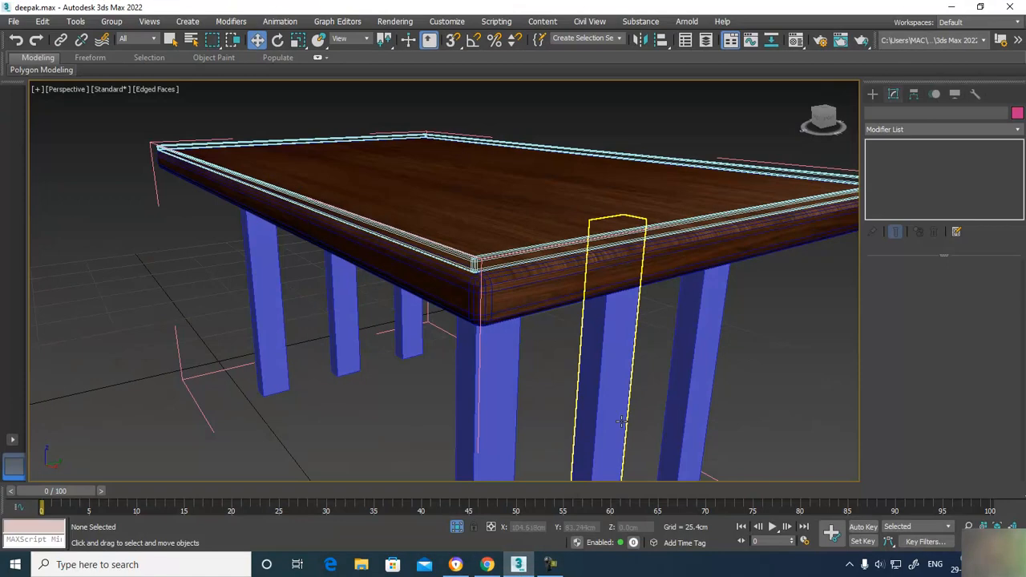
# Step: Open the table_legs sub-material of the table material and change its type to Standard (Legacy)
pyautogui.press('m')
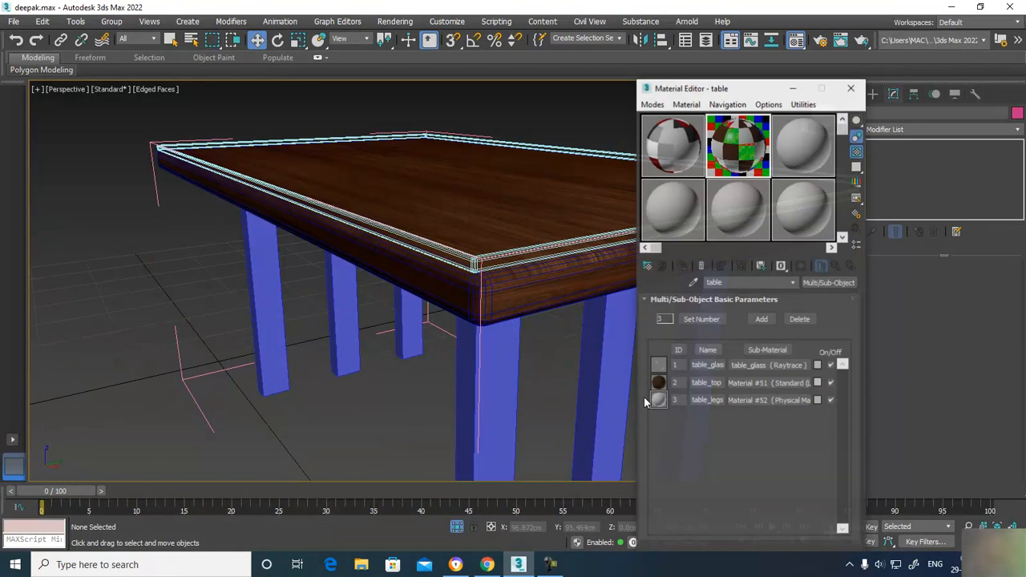
pyautogui.click(763, 401)
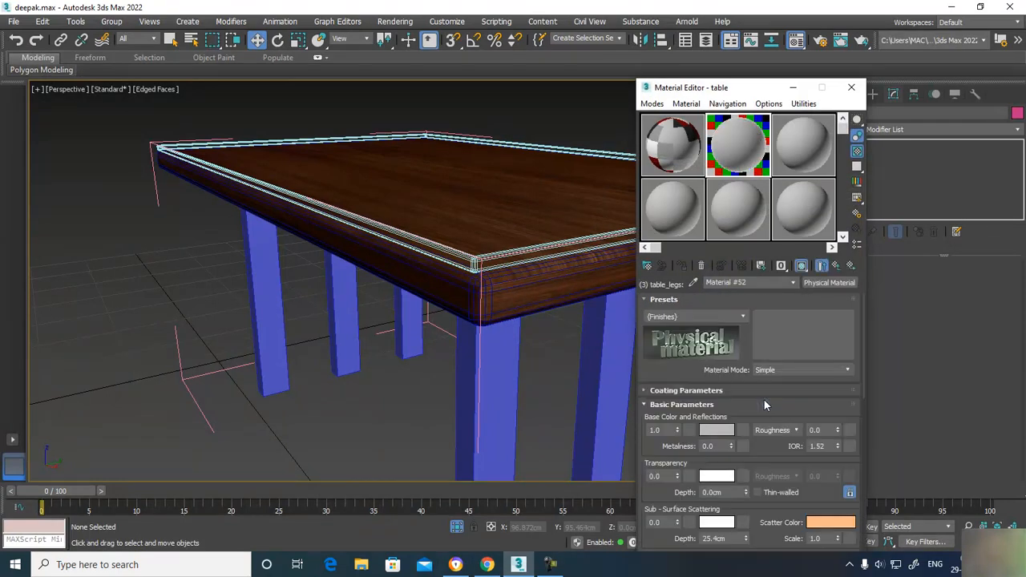
pyautogui.click(834, 282)
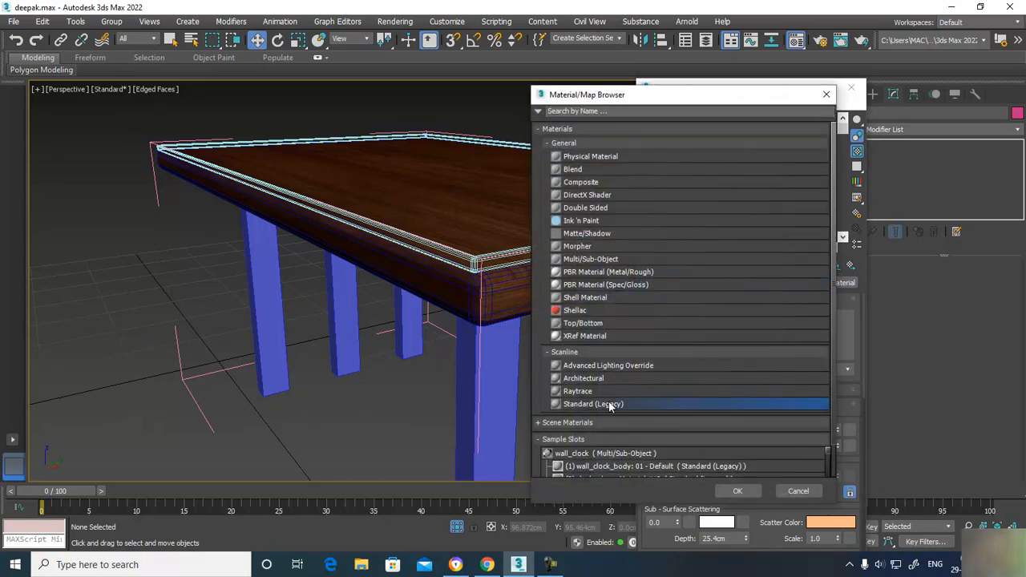
pyautogui.doubleClick(610, 405)
pyautogui.click(736, 379)
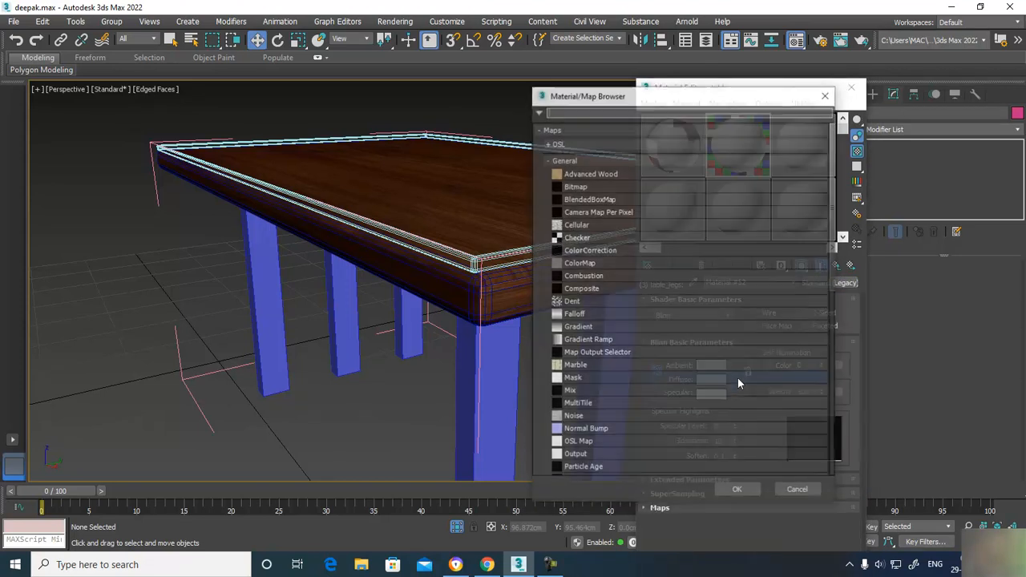
pyautogui.doubleClick(582, 186)
pyautogui.doubleClick(110, 313)
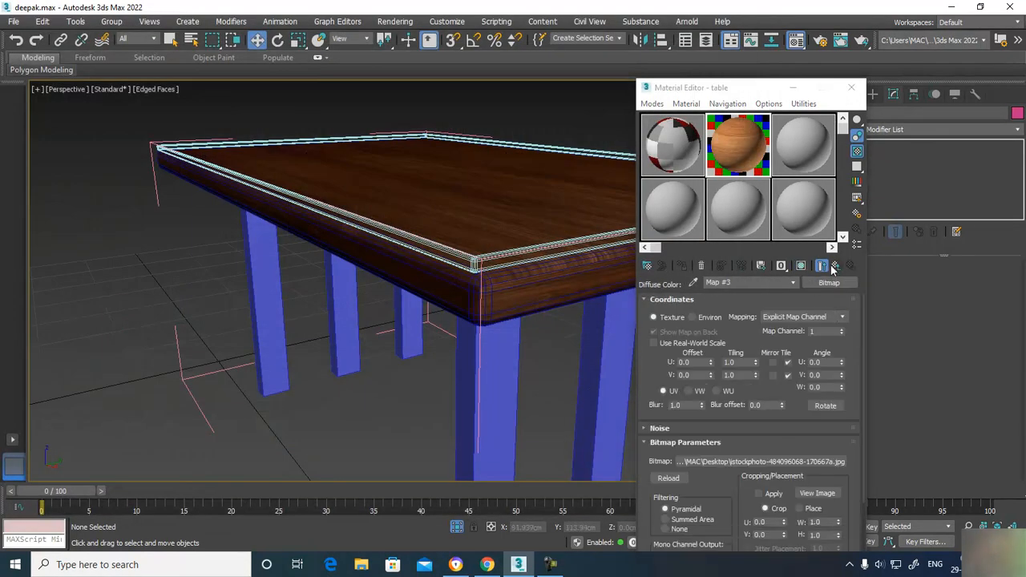
pyautogui.click(836, 266)
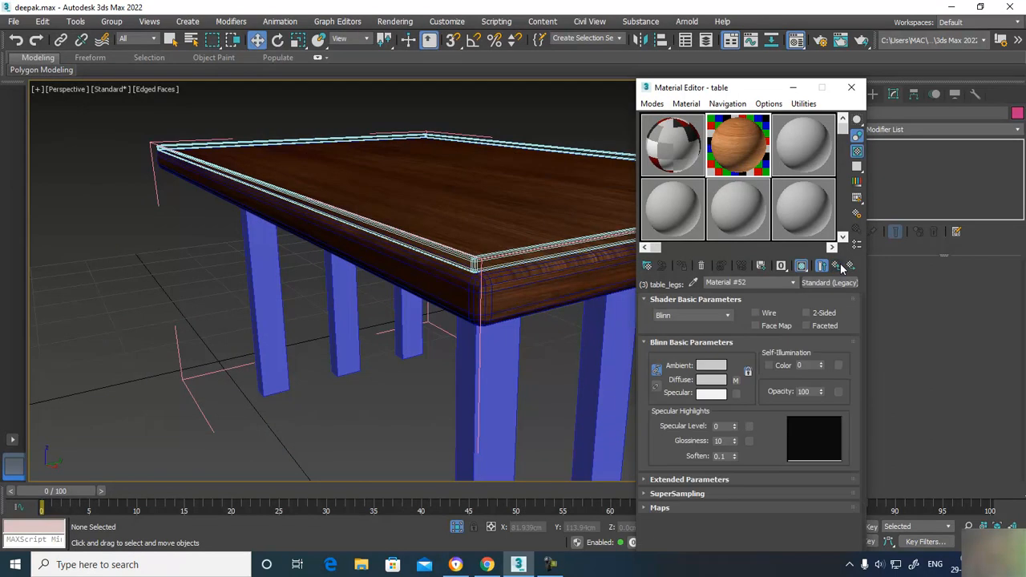
pyautogui.click(838, 267)
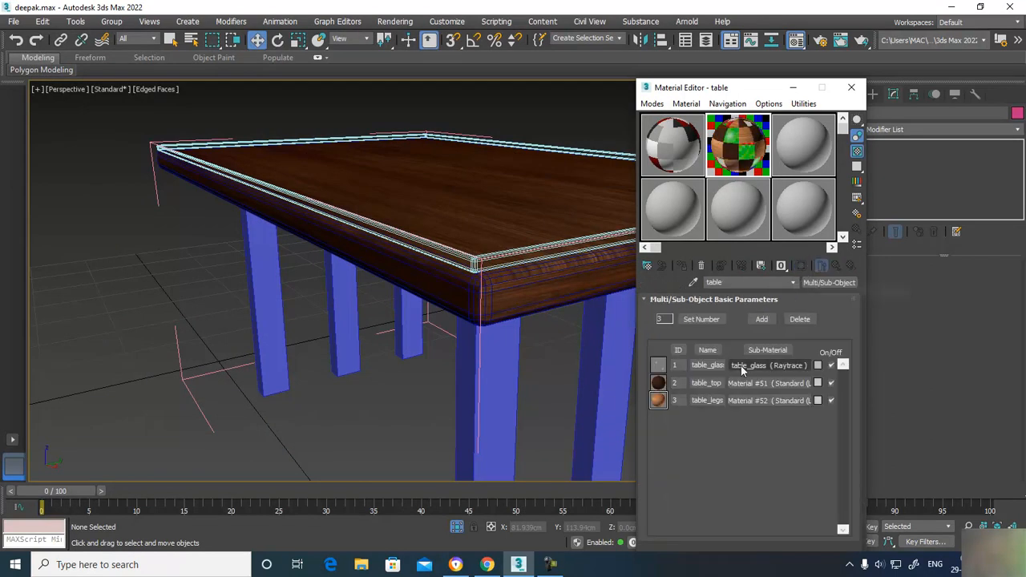
pyautogui.moveTo(759, 409); pyautogui.dragTo(500, 391)
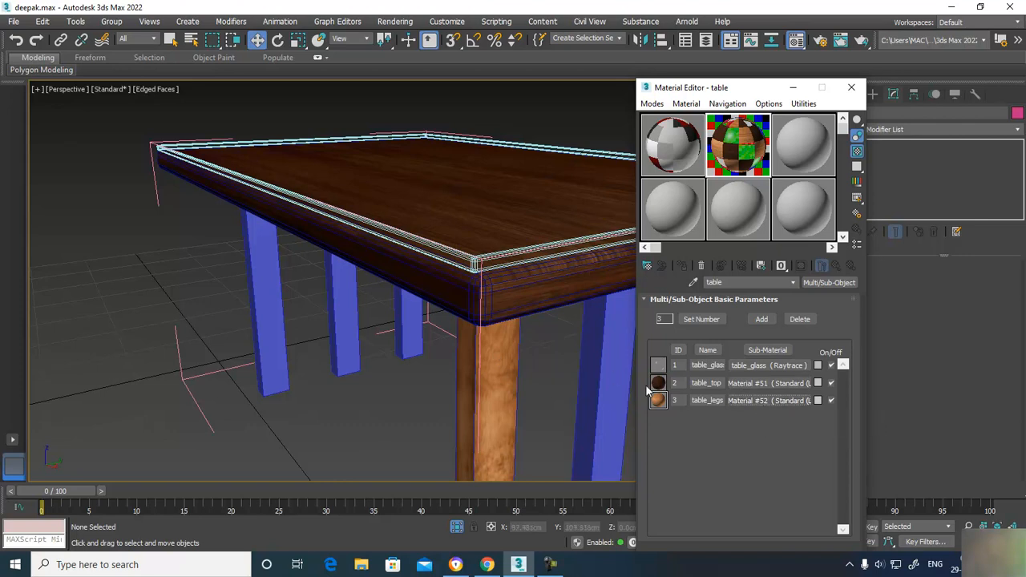
pyautogui.click(781, 383)
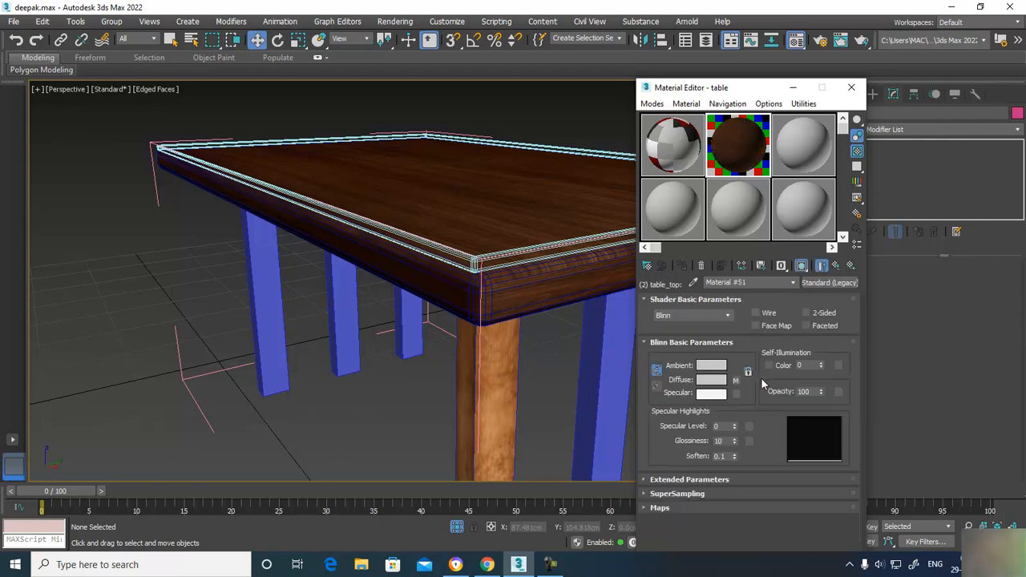
pyautogui.click(737, 380)
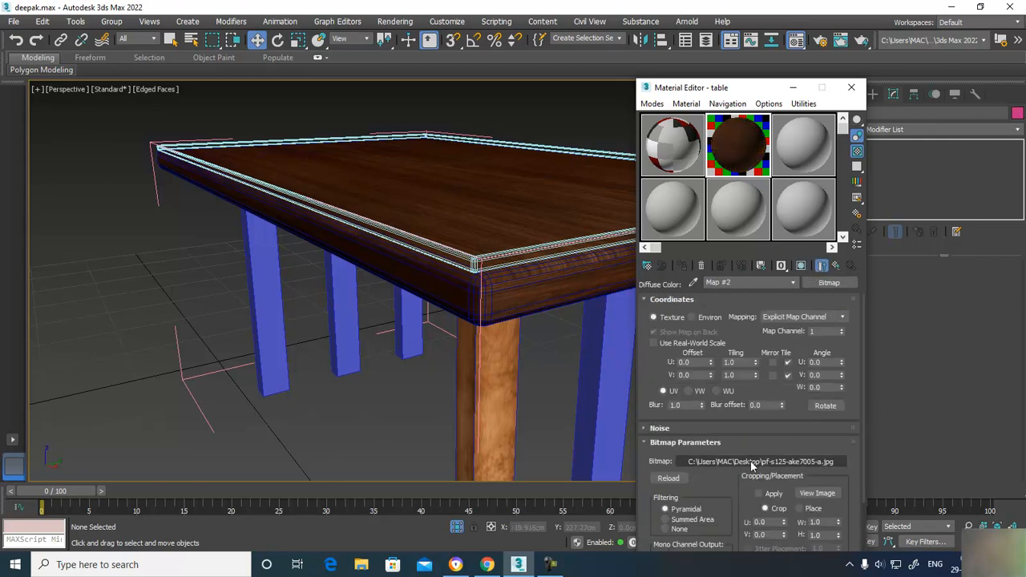
pyautogui.click(754, 460)
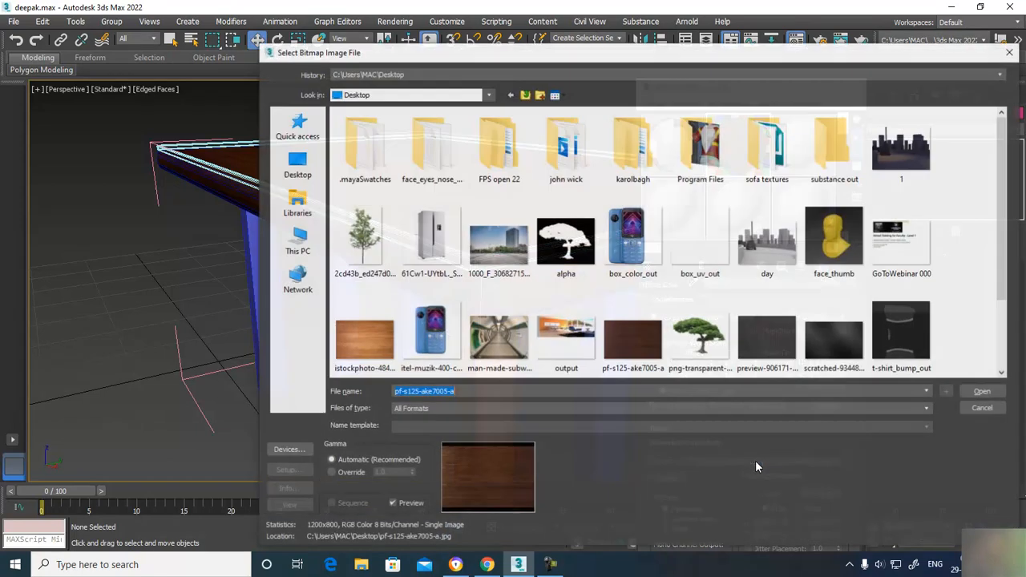
pyautogui.click(376, 345)
pyautogui.doubleClick(377, 345)
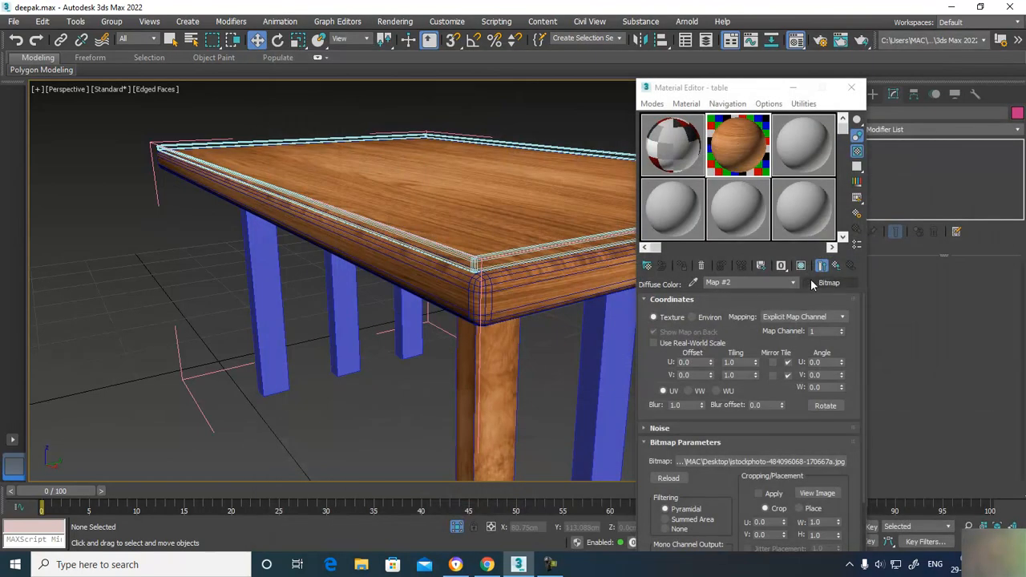
pyautogui.click(835, 268)
pyautogui.click(837, 268)
# Step: Try replacing the table_legs diffuse bitmap with pf-s125-ake7005-a.jpg
pyautogui.click(795, 396)
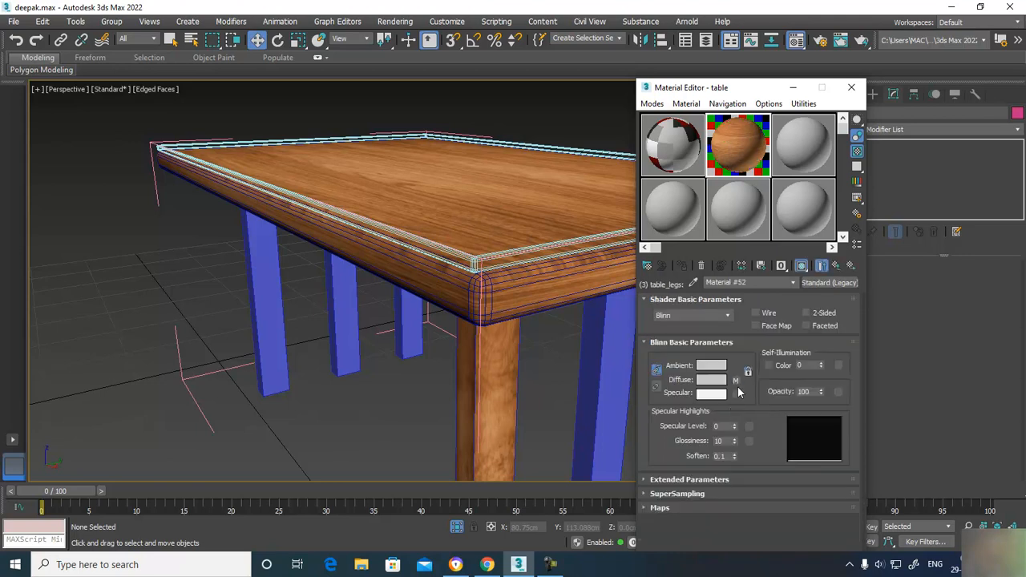
pyautogui.click(736, 382)
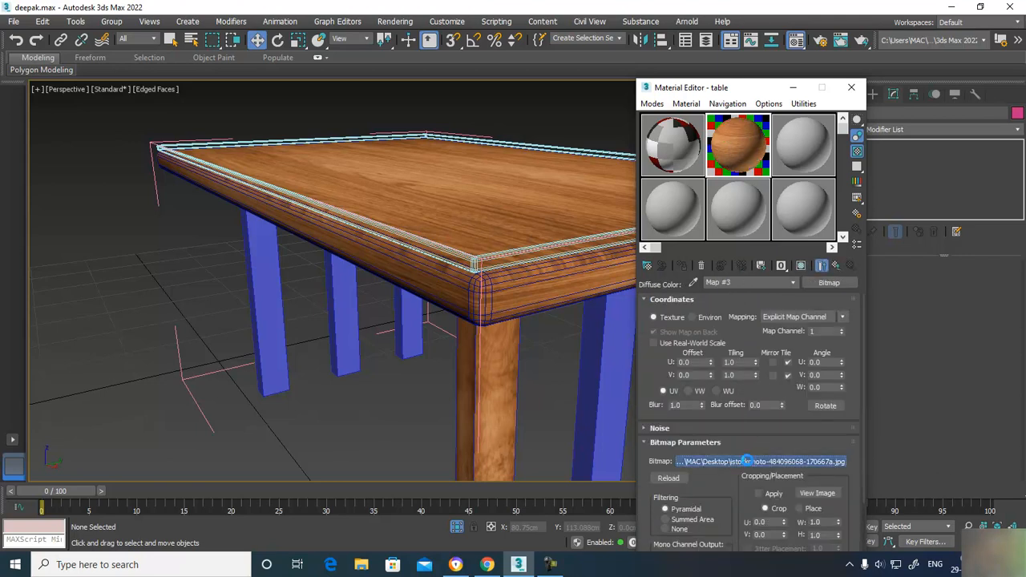
pyautogui.click(747, 461)
pyautogui.doubleClick(652, 338)
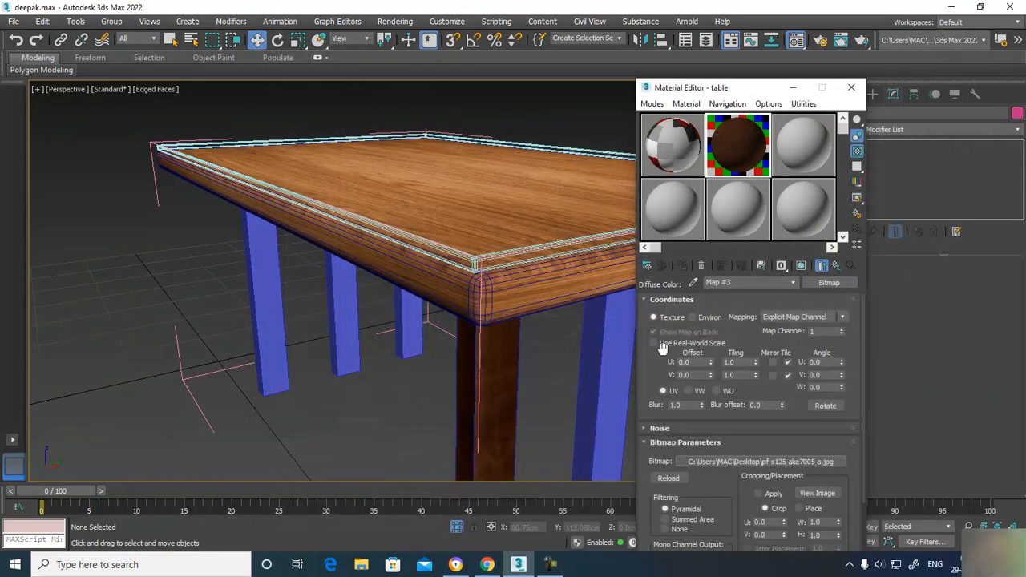
pyautogui.click(664, 391)
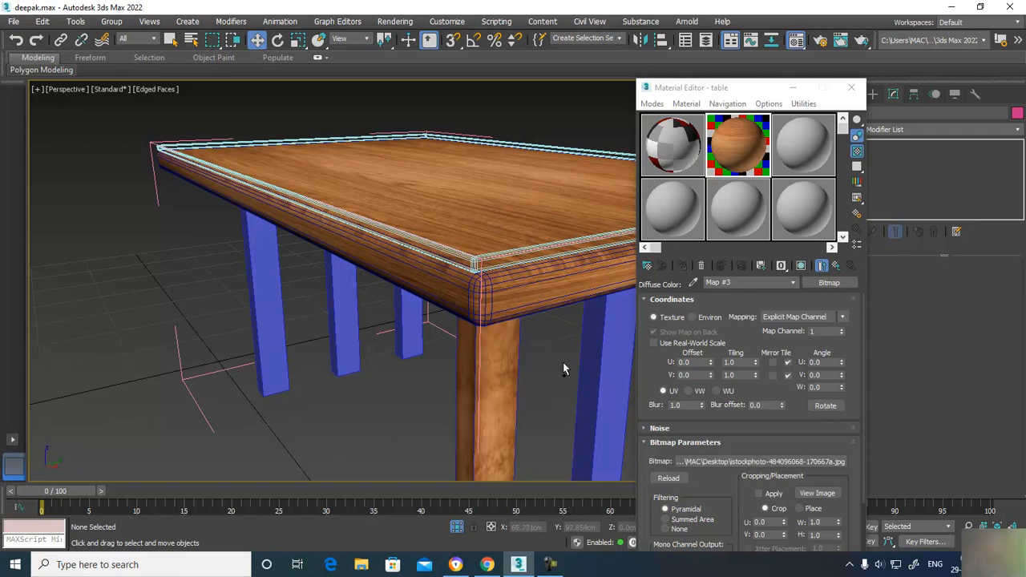
# Step: Return to the parent table material and apply the table_legs sub-material individually to the front corner leg, both middle legs and the rear leg
pyautogui.click(826, 268)
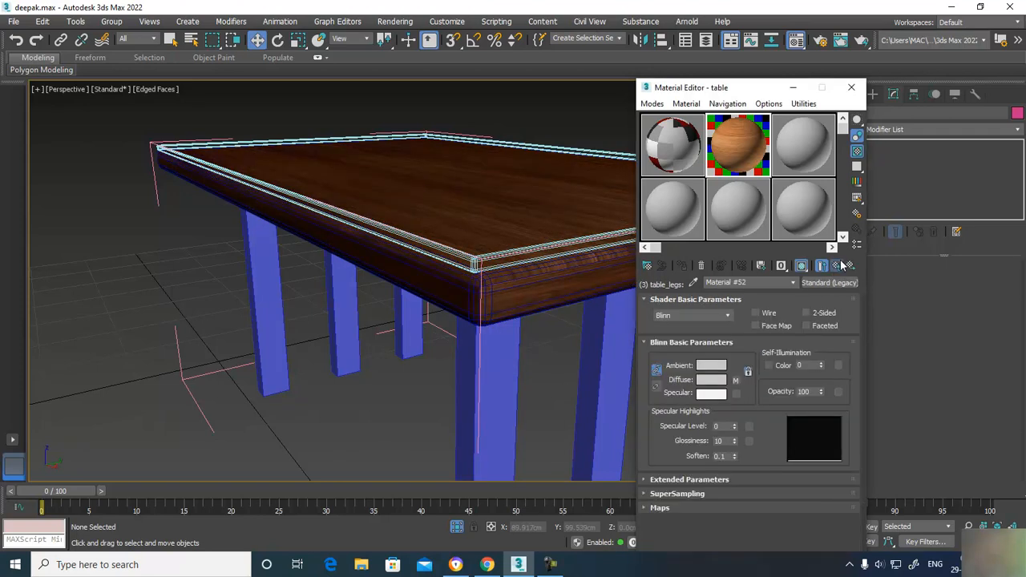
pyautogui.click(824, 268)
pyautogui.moveTo(571, 395); pyautogui.dragTo(507, 374)
pyautogui.moveTo(715, 408); pyautogui.dragTo(606, 362)
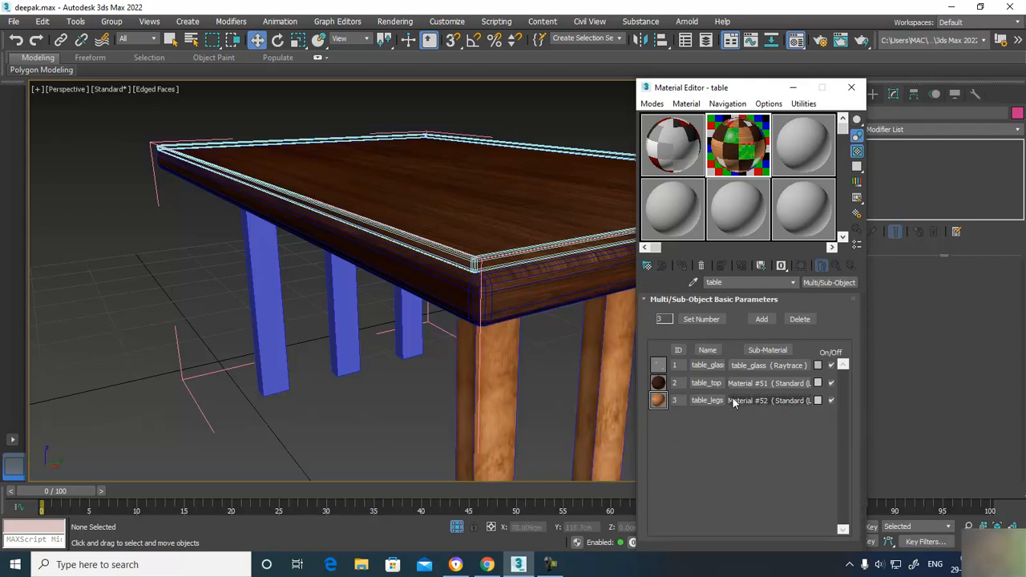
pyautogui.moveTo(699, 407); pyautogui.dragTo(412, 337)
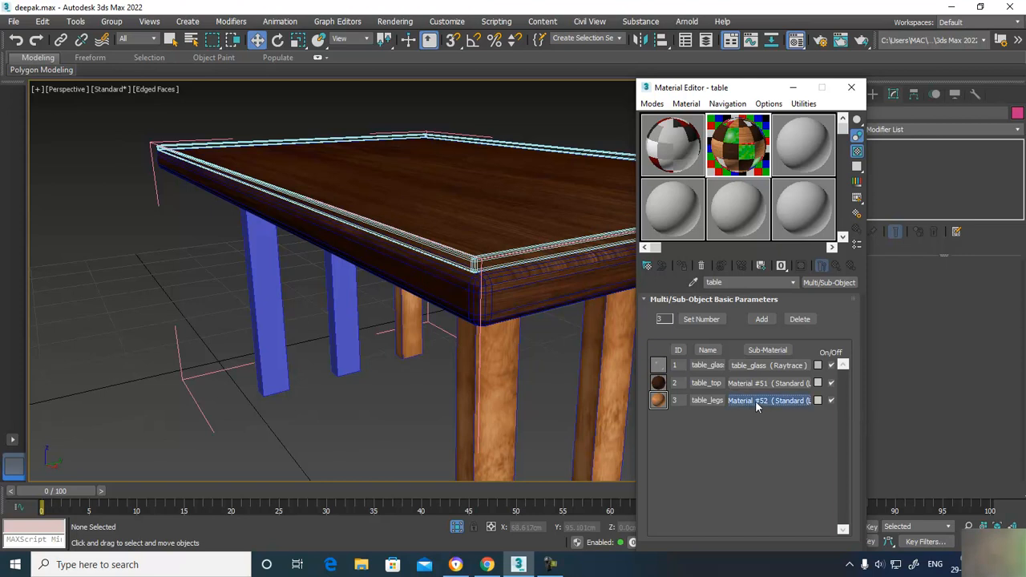
pyautogui.moveTo(350, 353); pyautogui.dragTo(350, 353)
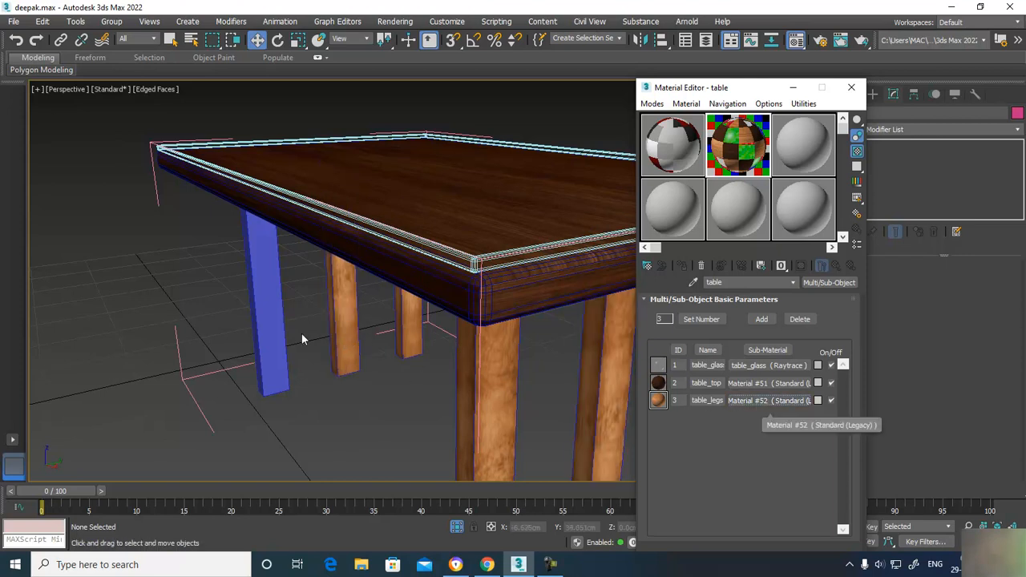
# Step: Select the two remaining blue legs together and assign the table_legs sub-material to the selection
pyautogui.click(275, 325)
pyautogui.scroll(-5, 275, 325)
pyautogui.keyDown('ctrl'); pyautogui.click(583, 337); pyautogui.keyUp('ctrl')
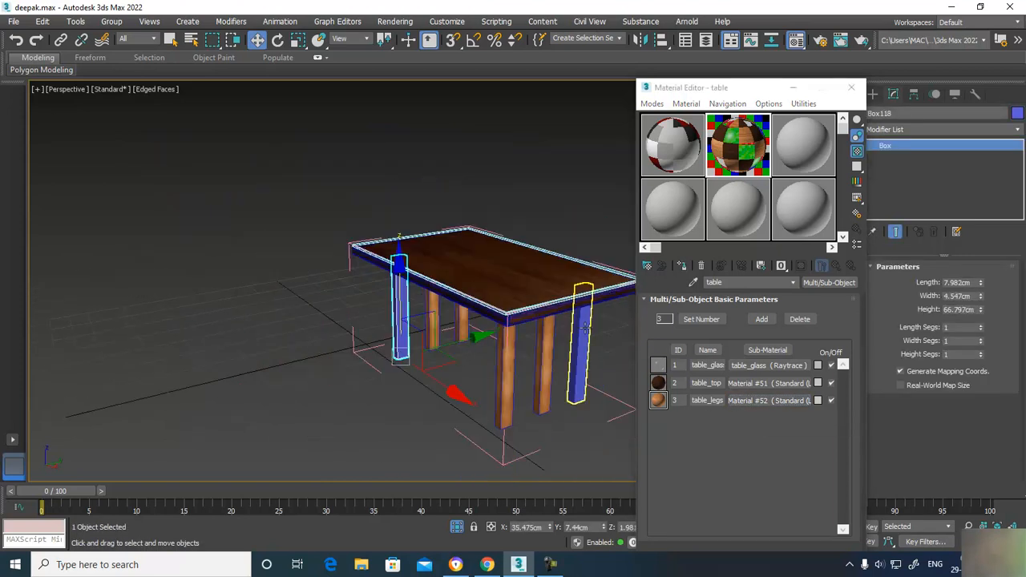
pyautogui.moveTo(754, 401); pyautogui.dragTo(575, 363)
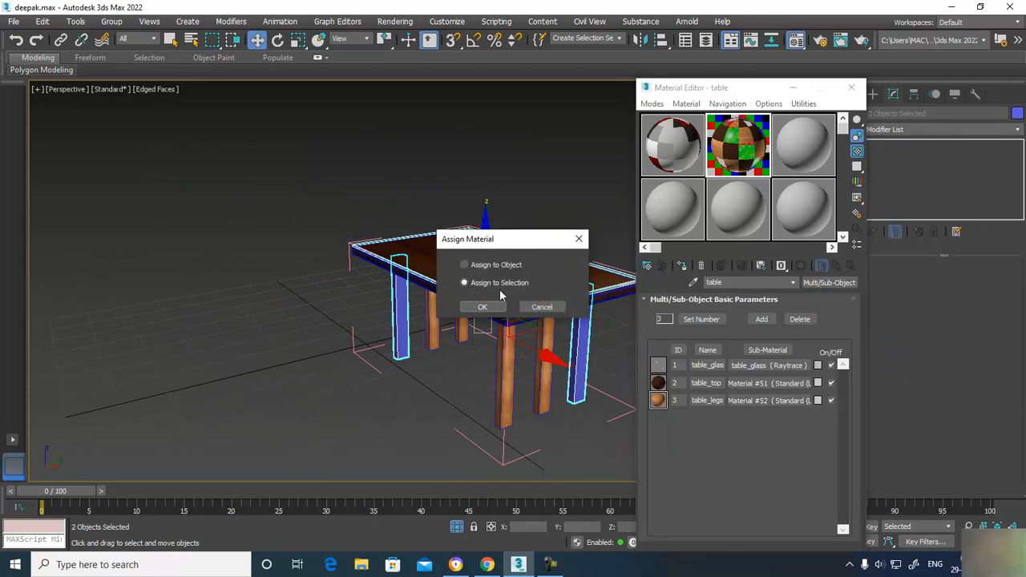
pyautogui.click(482, 307)
pyautogui.scroll(3, 551, 368)
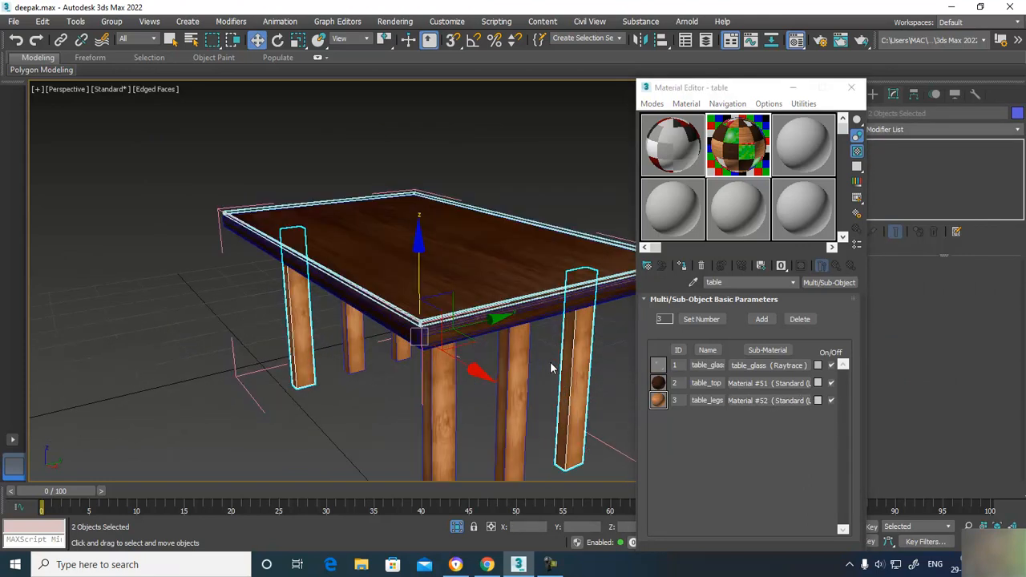
# Step: Deselect the table legs, close the Material Editor and exit isolation to bring back the whole scene
pyautogui.click(539, 199)
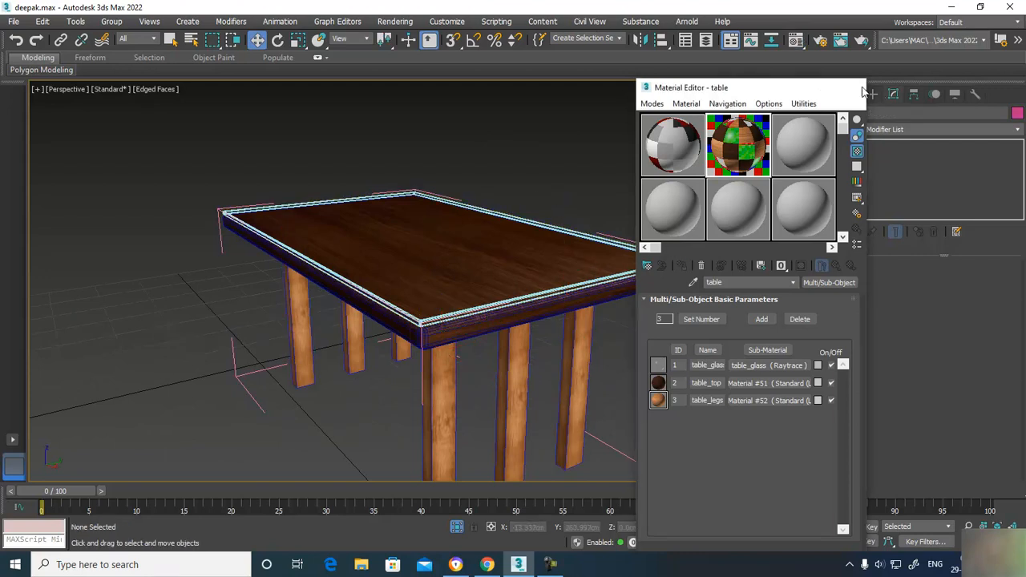
pyautogui.click(851, 87)
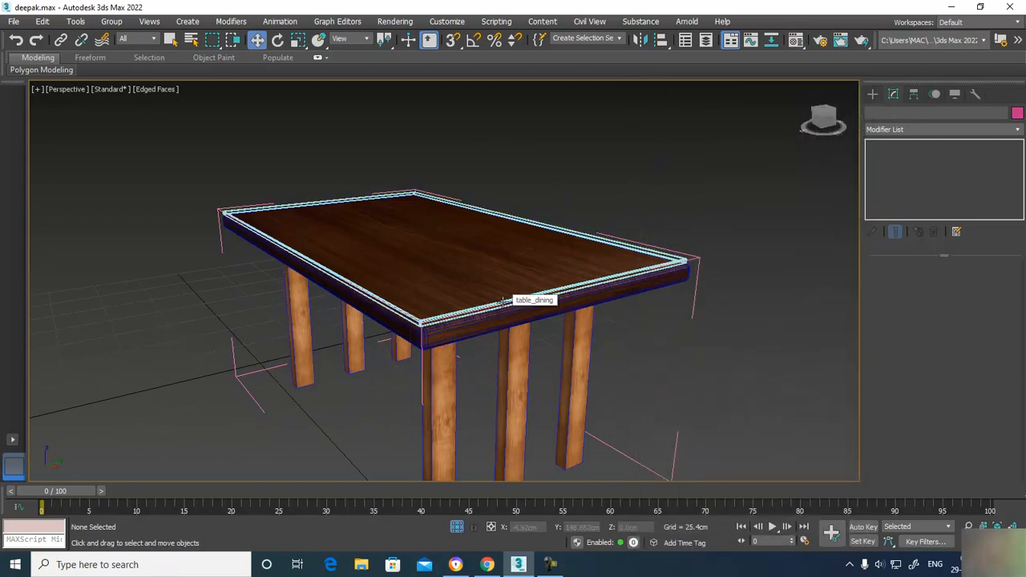
pyautogui.hotkey('alt', 'w')
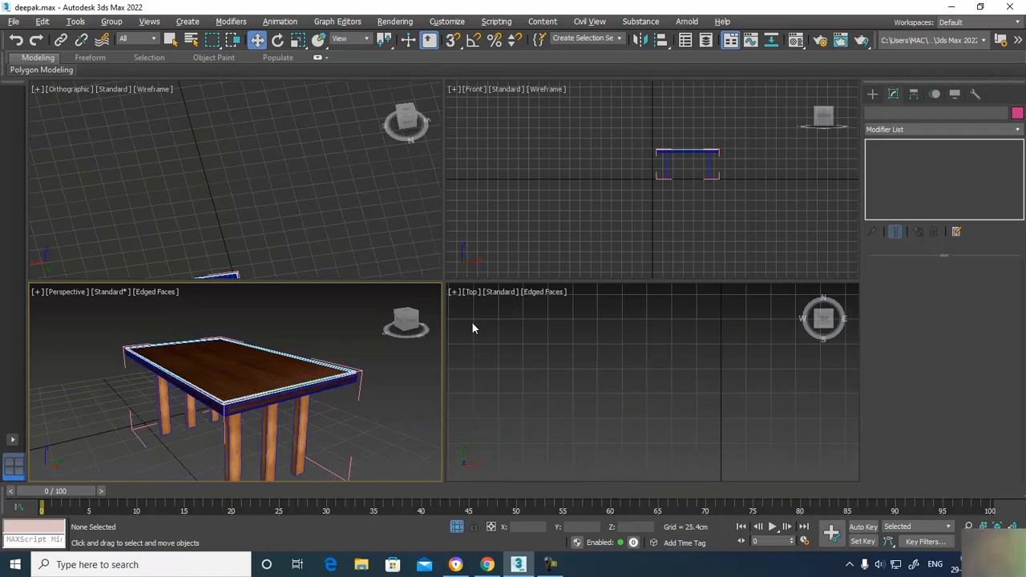
pyautogui.hotkey('alt', 'w')
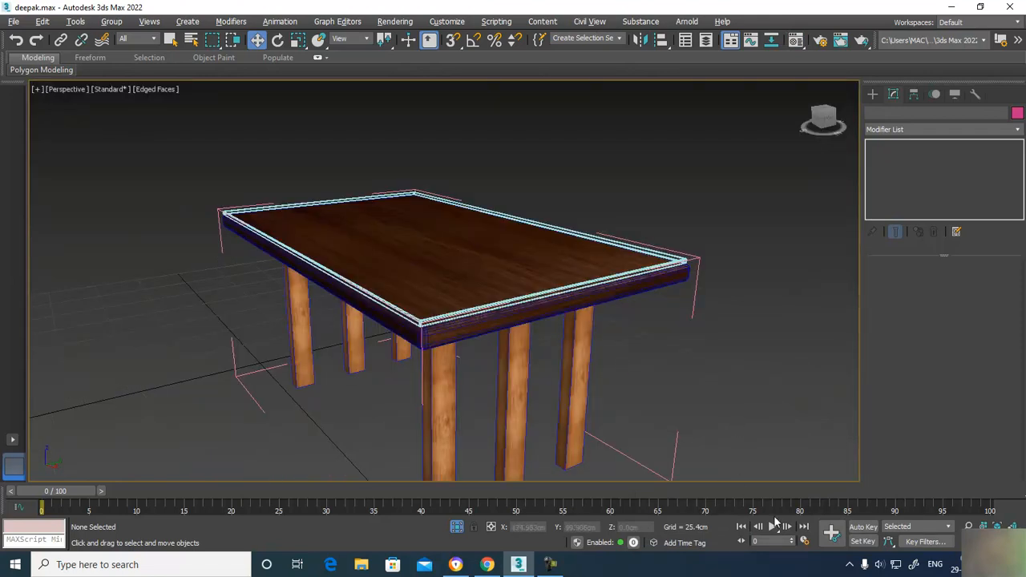
pyautogui.click(458, 530)
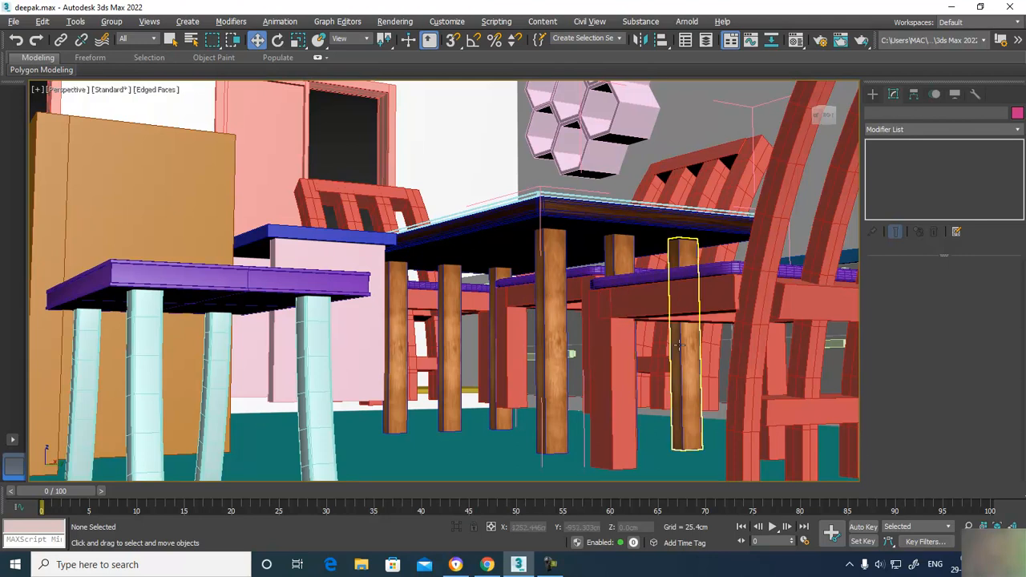
# Step: Select the red chair with the purple seat beside the table and isolate it
pyautogui.hotkey('ctrl', 'r')
pyautogui.moveTo(533, 248); pyautogui.dragTo(437, 259)
pyautogui.scroll(2, 524, 281)
pyautogui.moveTo(483, 291); pyautogui.dragTo(624, 270)
pyautogui.scroll(-2, 566, 236)
pyautogui.press('w')
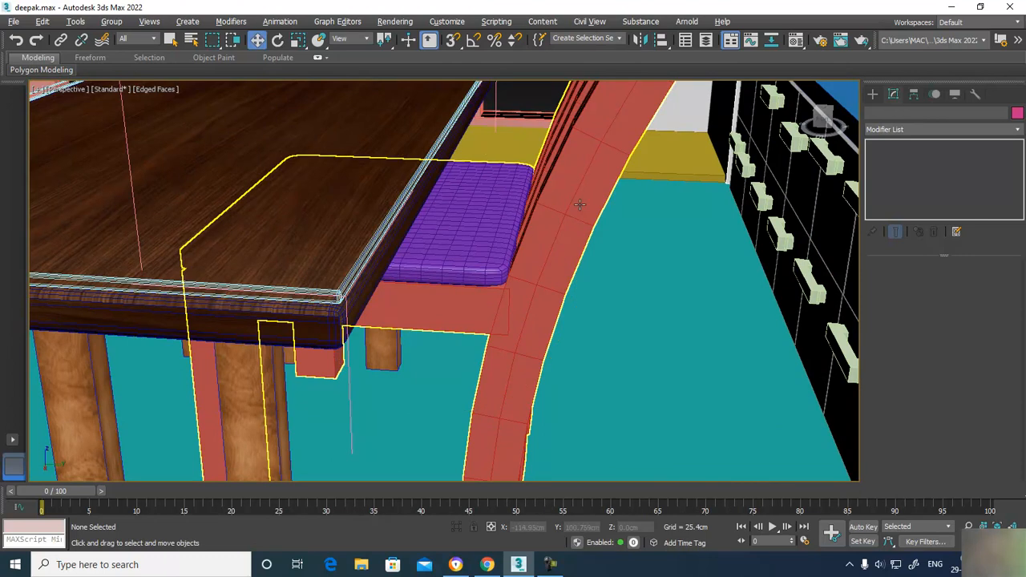
pyautogui.click(580, 207)
pyautogui.scroll(-2, 498, 205)
pyautogui.moveTo(479, 140); pyautogui.dragTo(479, 181)
pyautogui.hotkey('alt', 'q')
# Step: Examine the isolated chair's backrest, seat and legs from several angles
pyautogui.keyDown('alt'); pyautogui.moveTo(476, 179); pyautogui.dragTo(653, 260, button='middle'); pyautogui.keyUp('alt')
pyautogui.hotkey('ctrl', 'r')
pyautogui.moveTo(552, 263); pyautogui.dragTo(385, 298)
pyautogui.moveTo(534, 310); pyautogui.dragTo(433, 289)
pyautogui.scroll(3, 505, 291)
pyautogui.moveTo(505, 291); pyautogui.dragTo(557, 222)
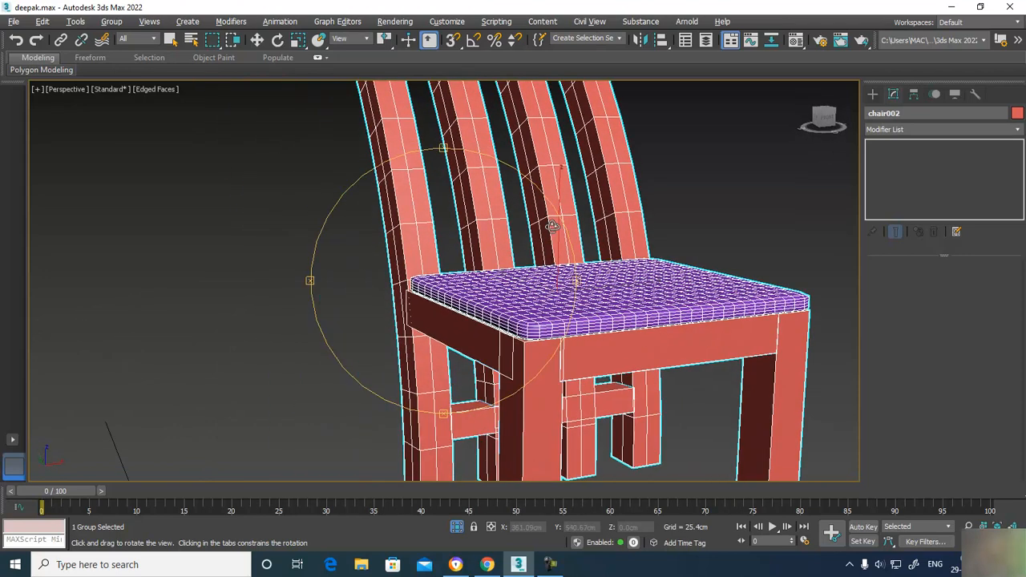
pyautogui.moveTo(457, 275); pyautogui.dragTo(499, 278)
pyautogui.moveTo(618, 283); pyautogui.dragTo(468, 338)
pyautogui.scroll(-3, 457, 300)
pyautogui.press('w')
# Step: Bring up the Material Editor and open the chair group so its parts can be selected individually
pyautogui.click(578, 305)
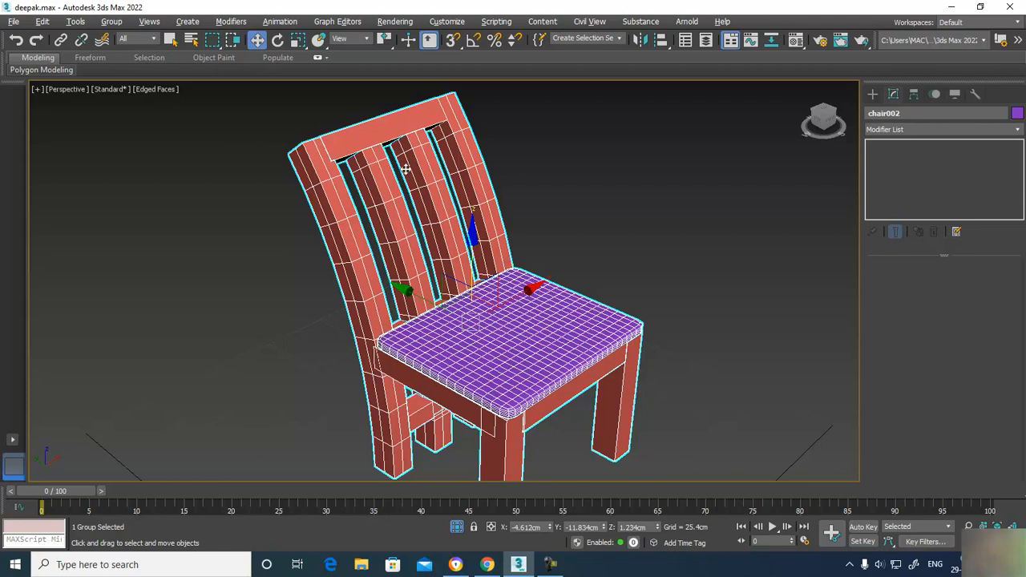
pyautogui.press('m')
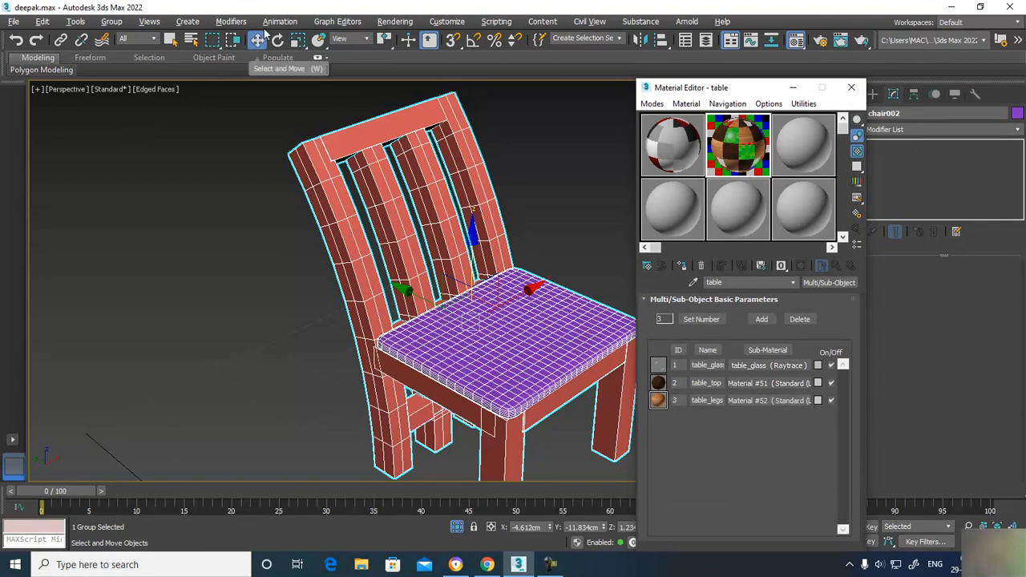
pyautogui.click(111, 22)
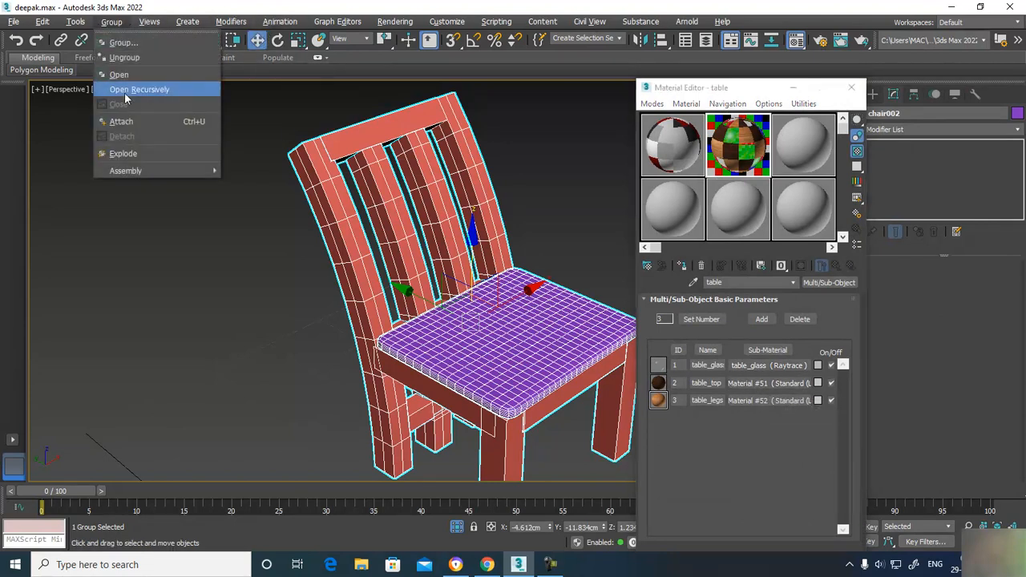
pyautogui.click(128, 75)
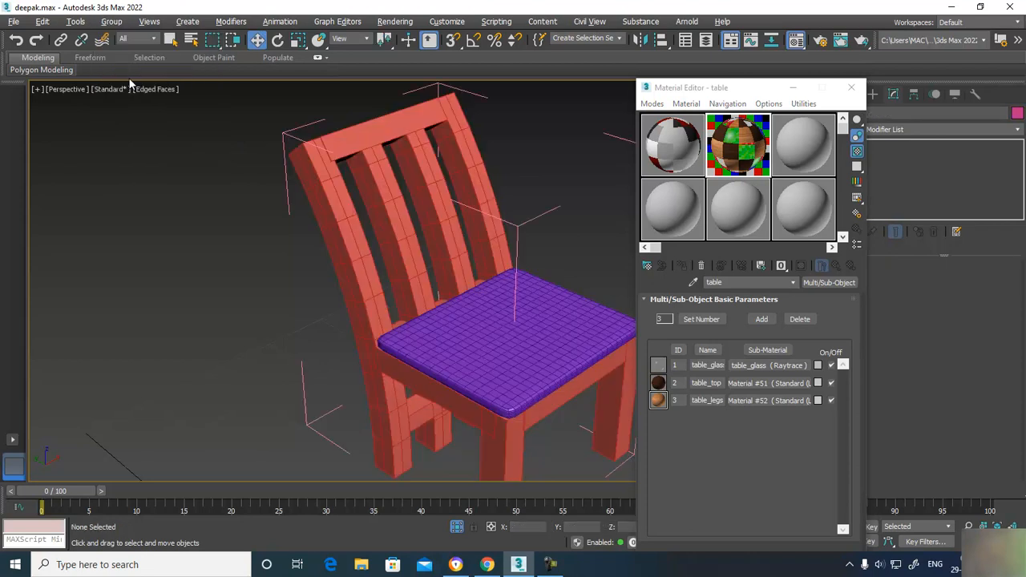
# Step: Select the chair's curved back slats and front legs together and assign the table_legs sub-material to the selection
pyautogui.click(479, 181)
pyautogui.keyDown('ctrl'); pyautogui.click(439, 195); pyautogui.keyUp('ctrl')
pyautogui.keyDown('ctrl'); pyautogui.click(394, 211); pyautogui.keyUp('ctrl')
pyautogui.keyDown('ctrl'); pyautogui.click(349, 233); pyautogui.keyUp('ctrl')
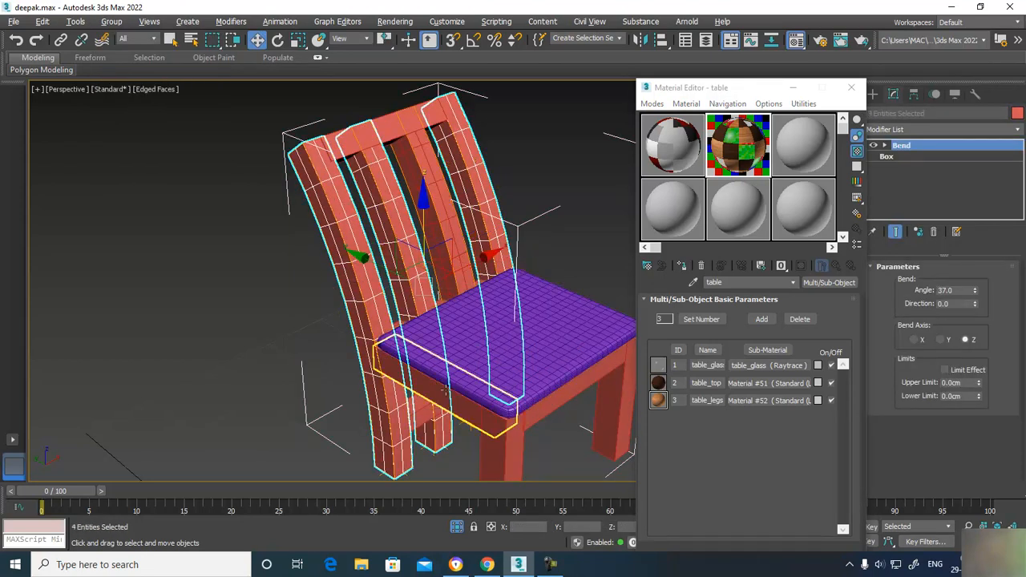
pyautogui.keyDown('ctrl'); pyautogui.click(511, 442); pyautogui.keyUp('ctrl')
pyautogui.keyDown('ctrl'); pyautogui.click(608, 415); pyautogui.keyUp('ctrl')
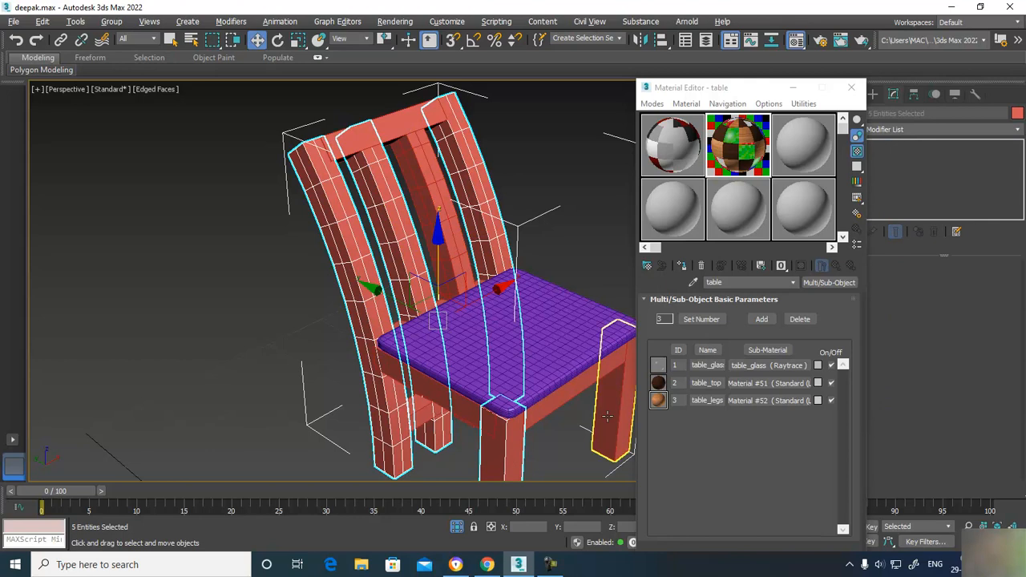
pyautogui.keyDown('alt'); pyautogui.moveTo(528, 437); pyautogui.dragTo(440, 347, button='middle'); pyautogui.keyUp('alt')
pyautogui.keyDown('ctrl'); pyautogui.click(440, 347); pyautogui.keyUp('ctrl')
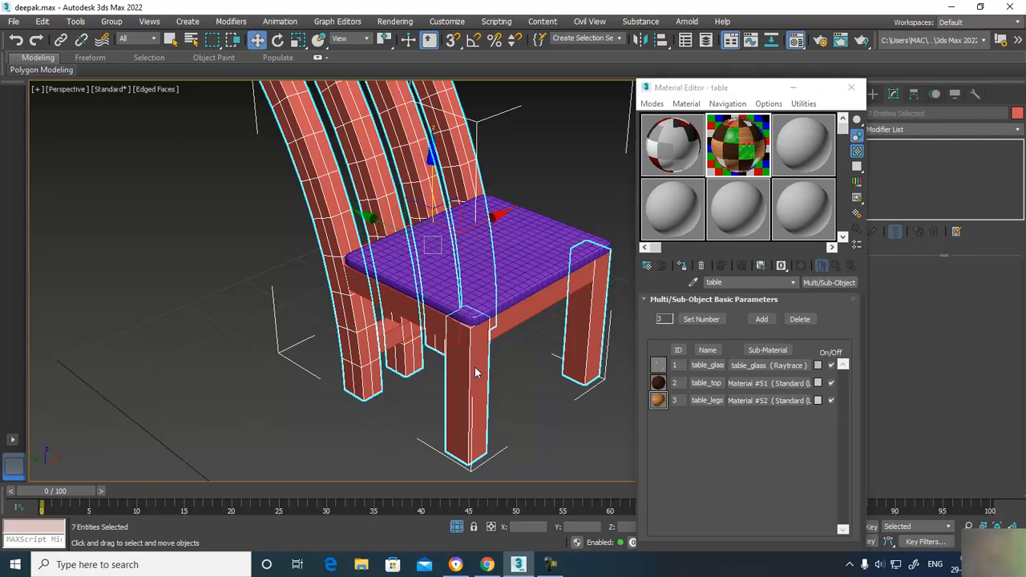
pyautogui.moveTo(475, 372); pyautogui.dragTo(476, 371)
pyautogui.click(483, 307)
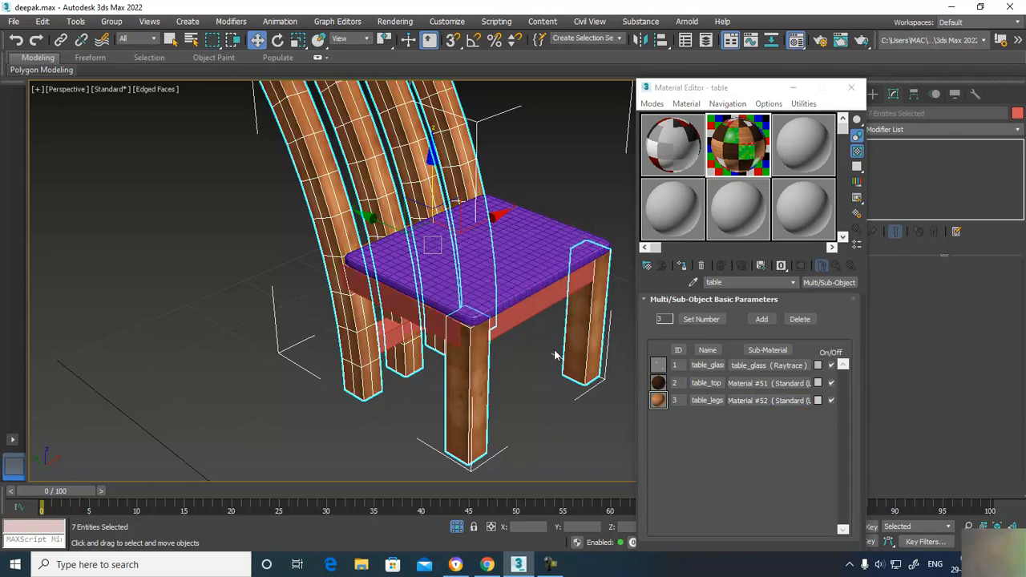
# Step: Select the three seat rails and the lower rear crossbar and assign the table_top sub-material to the selection
pyautogui.click(436, 319)
pyautogui.keyDown('ctrl'); pyautogui.click(484, 322); pyautogui.keyUp('ctrl')
pyautogui.moveTo(519, 318); pyautogui.dragTo(458, 363, button='middle')
pyautogui.scroll(5, 489, 337)
pyautogui.press('Escape')
pyautogui.keyDown('ctrl'); pyautogui.click(454, 345); pyautogui.keyUp('ctrl')
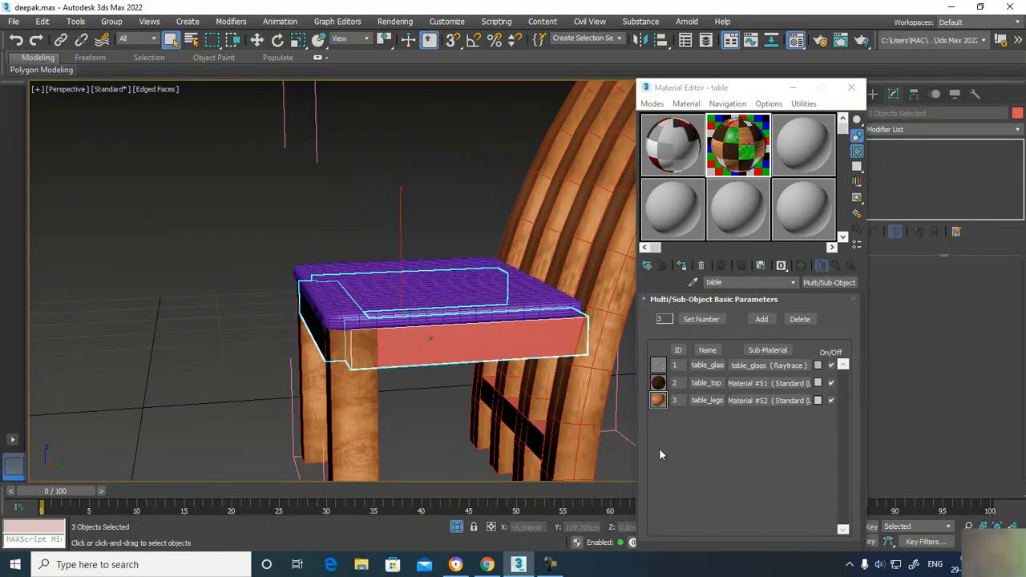
pyautogui.hotkey('ctrl', 'r')
pyautogui.moveTo(499, 327); pyautogui.dragTo(609, 342)
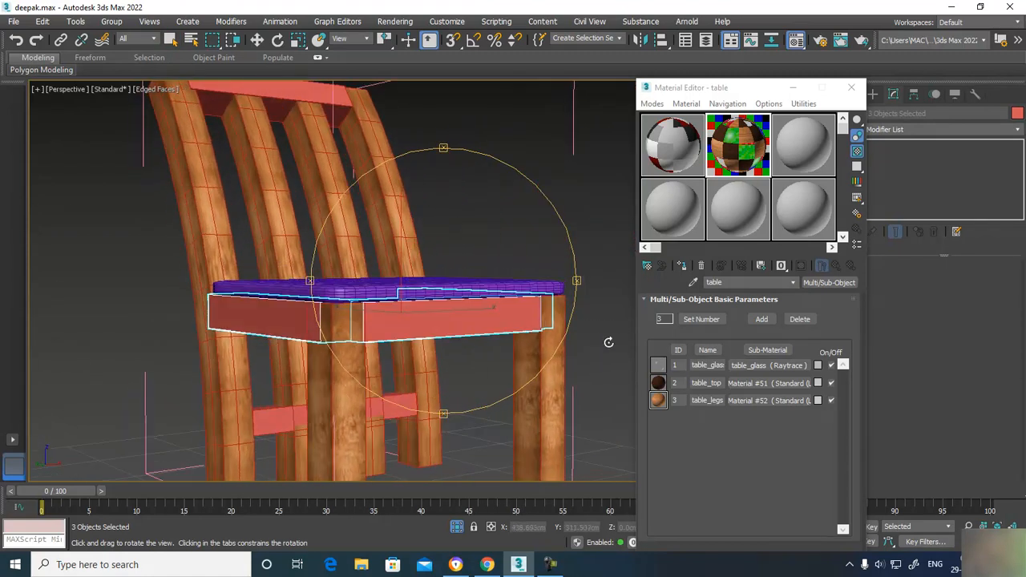
pyautogui.press('Escape')
pyautogui.keyDown('ctrl'); pyautogui.click(397, 409); pyautogui.keyUp('ctrl')
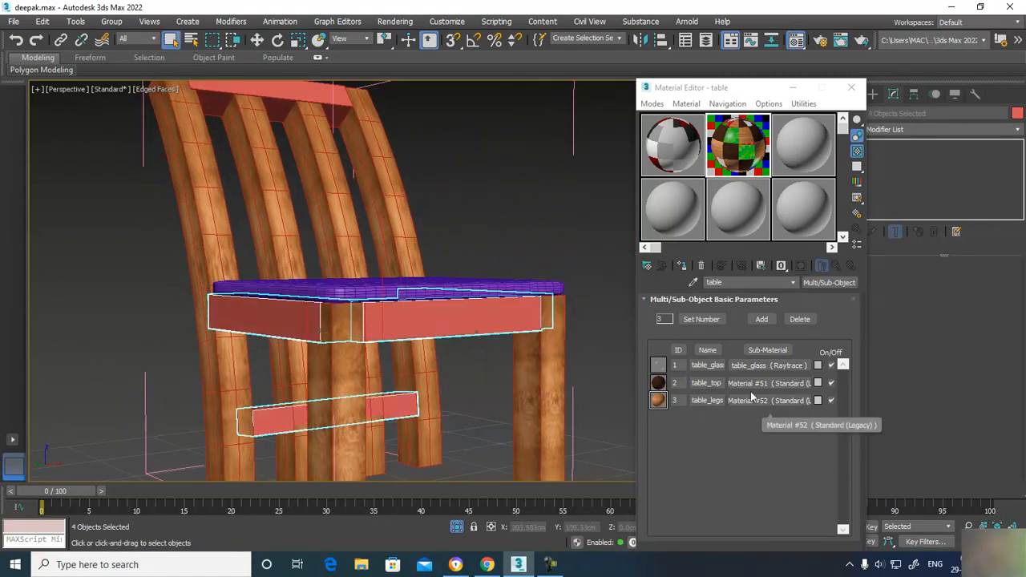
pyautogui.moveTo(658, 400); pyautogui.dragTo(659, 390)
pyautogui.moveTo(453, 335); pyautogui.dragTo(453, 332)
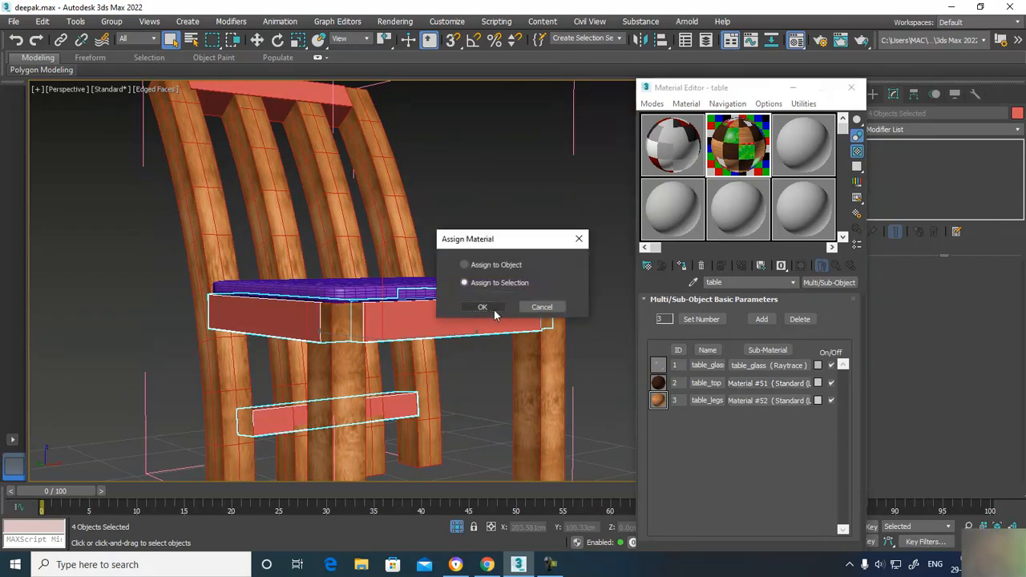
pyautogui.click(483, 307)
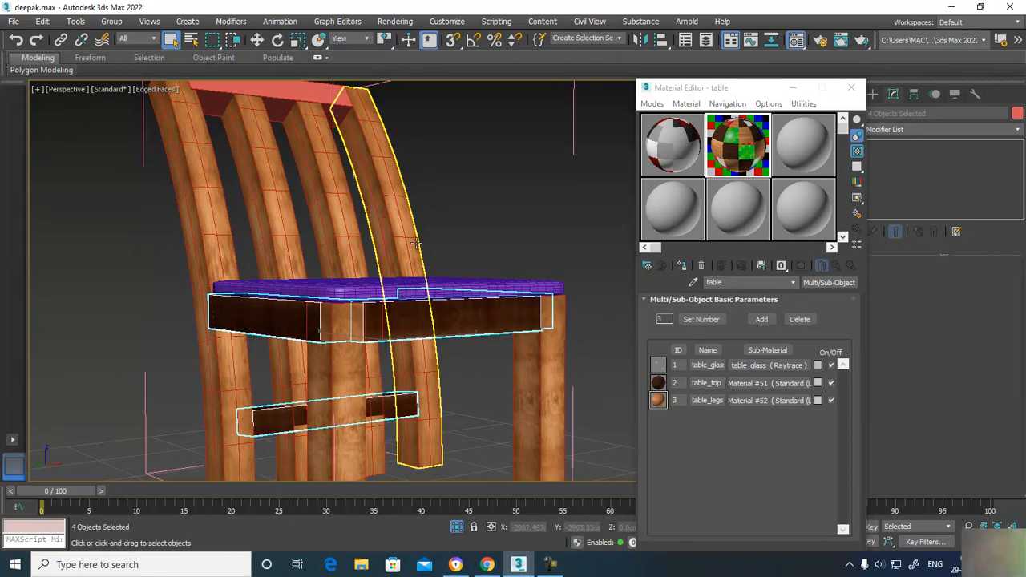
# Step: Select the purple seat cushion of the chair
pyautogui.keyDown('alt'); pyautogui.moveTo(395, 240); pyautogui.dragTo(495, 317, button='middle'); pyautogui.keyUp('alt')
pyautogui.moveTo(479, 278); pyautogui.dragTo(441, 275)
pyautogui.scroll(-4, 429, 263)
pyautogui.moveTo(428, 263); pyautogui.dragTo(434, 283, button='middle')
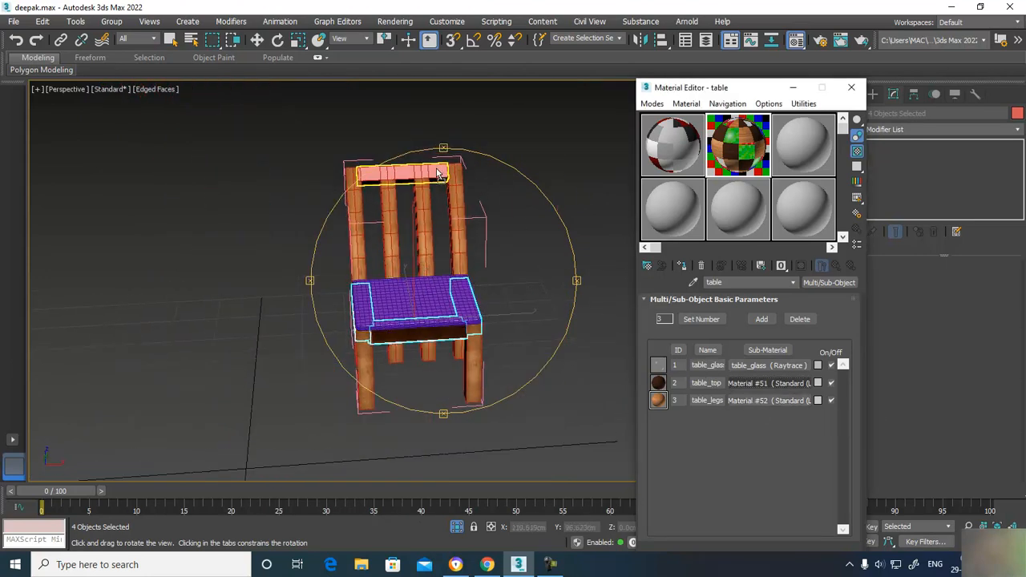
pyautogui.moveTo(413, 267); pyautogui.dragTo(466, 255)
pyautogui.scroll(4, 425, 258)
pyautogui.moveTo(424, 258); pyautogui.dragTo(462, 264, button='middle')
pyautogui.press('w')
pyautogui.click(534, 350)
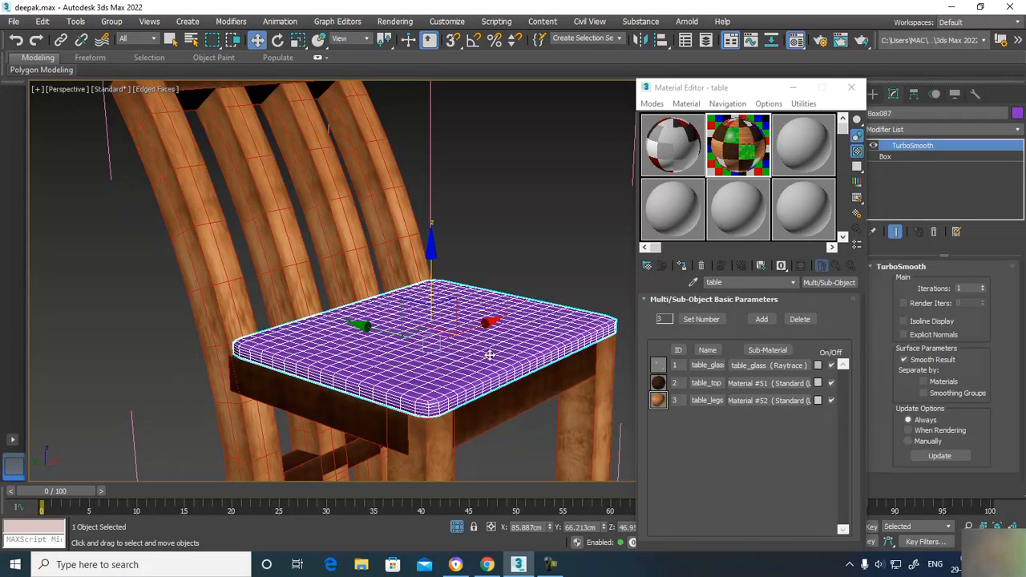
# Step: Add a fourth sub-material to the table material as Standard (Legacy) and open the map choices for its diffuse
pyautogui.click(759, 321)
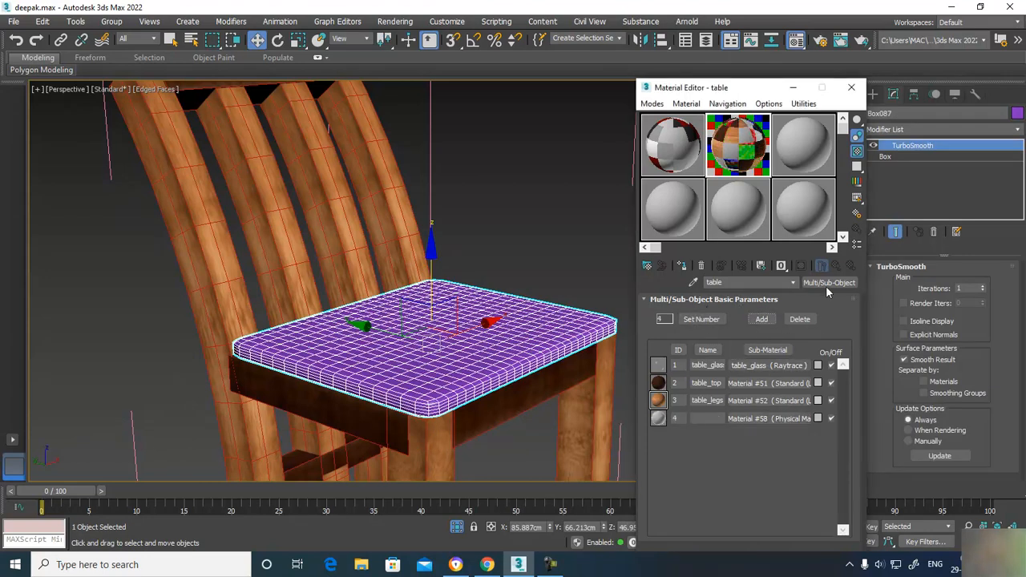
pyautogui.click(784, 418)
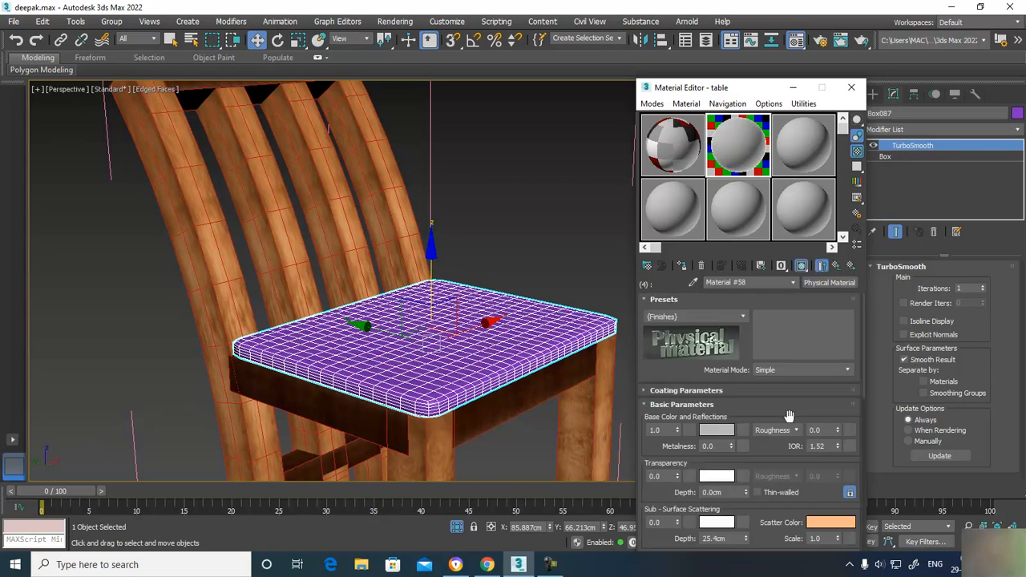
pyautogui.click(829, 282)
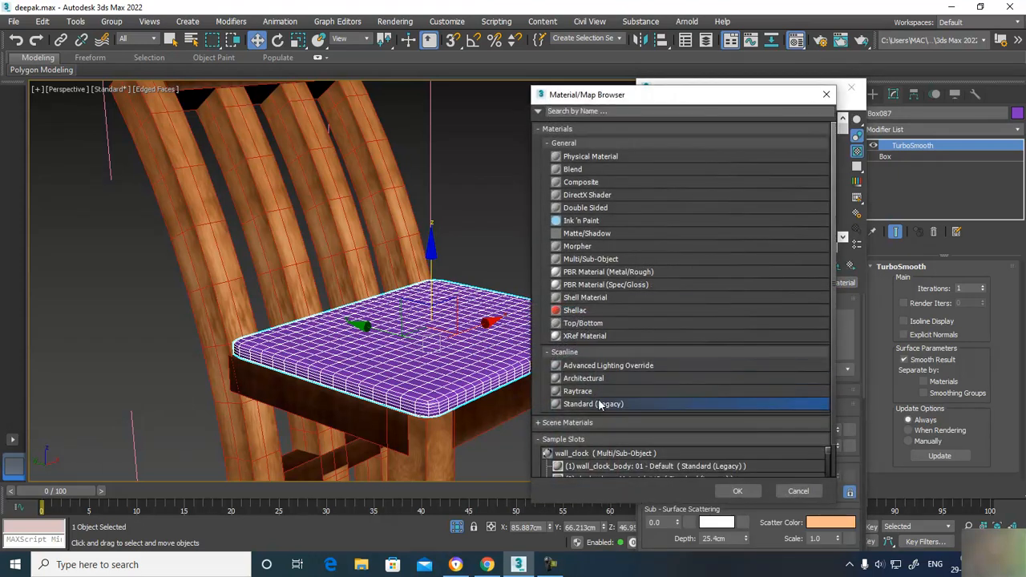
pyautogui.doubleClick(614, 407)
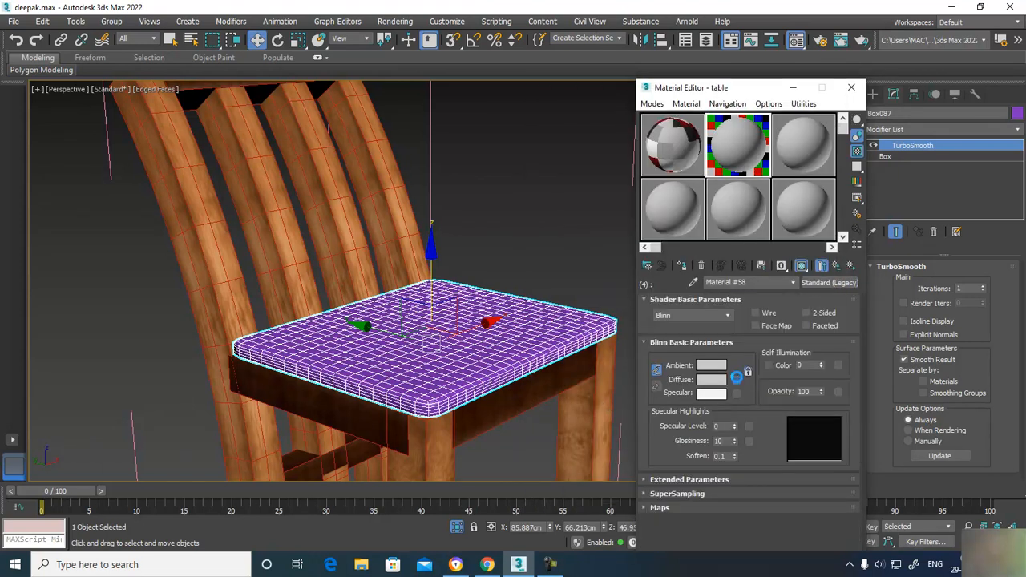
pyautogui.click(736, 380)
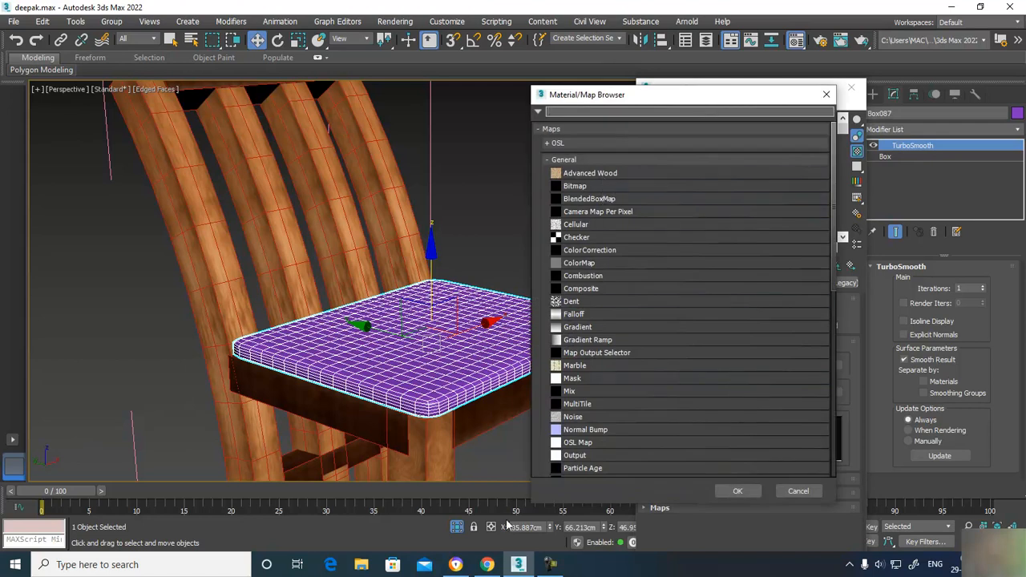
# Step: Switch to the web browser and run an image search for "cloth texture"
pyautogui.click(490, 567)
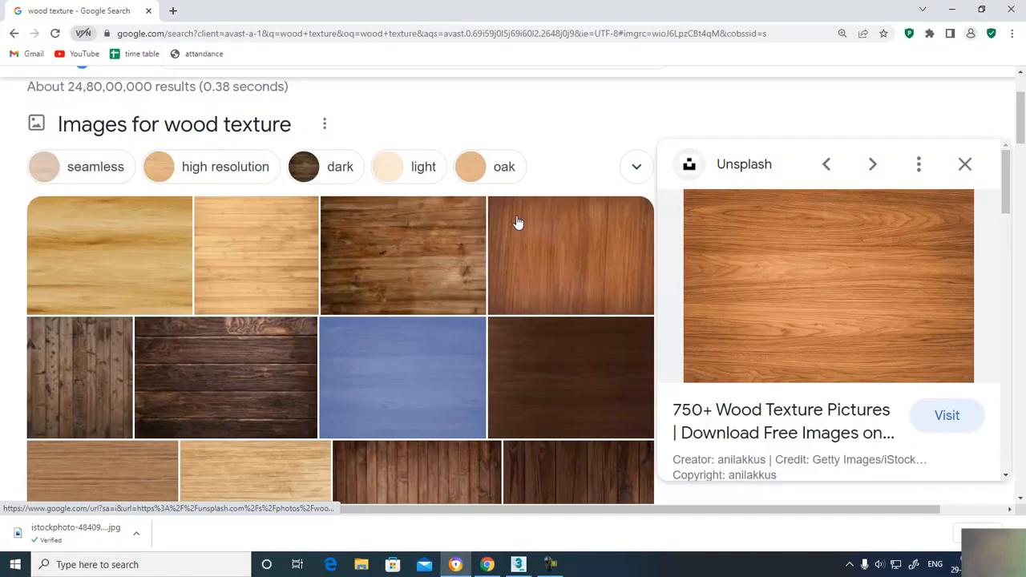
pyautogui.click(380, 33)
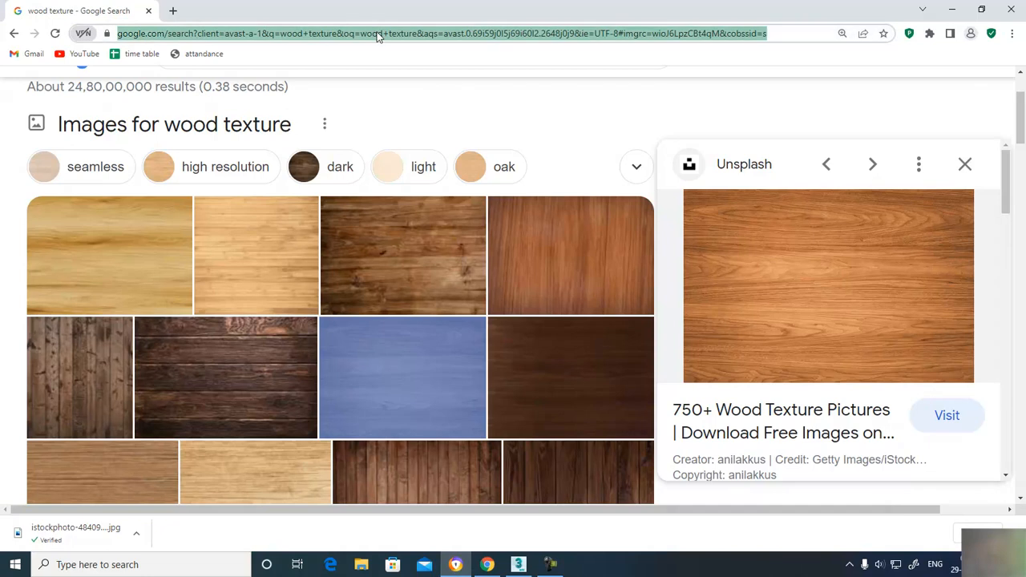
pyautogui.write('cl')
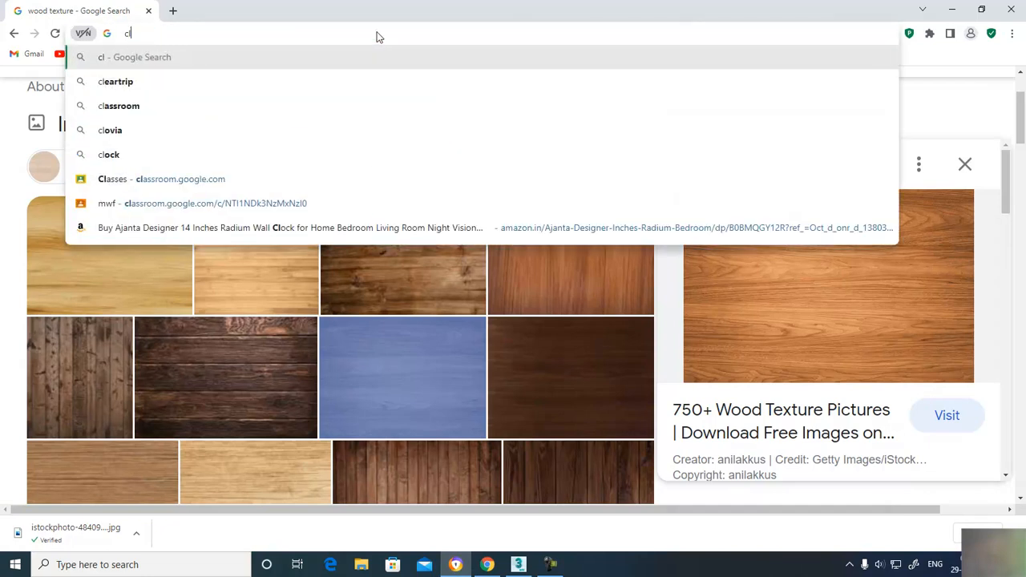
pyautogui.write('oth texture')
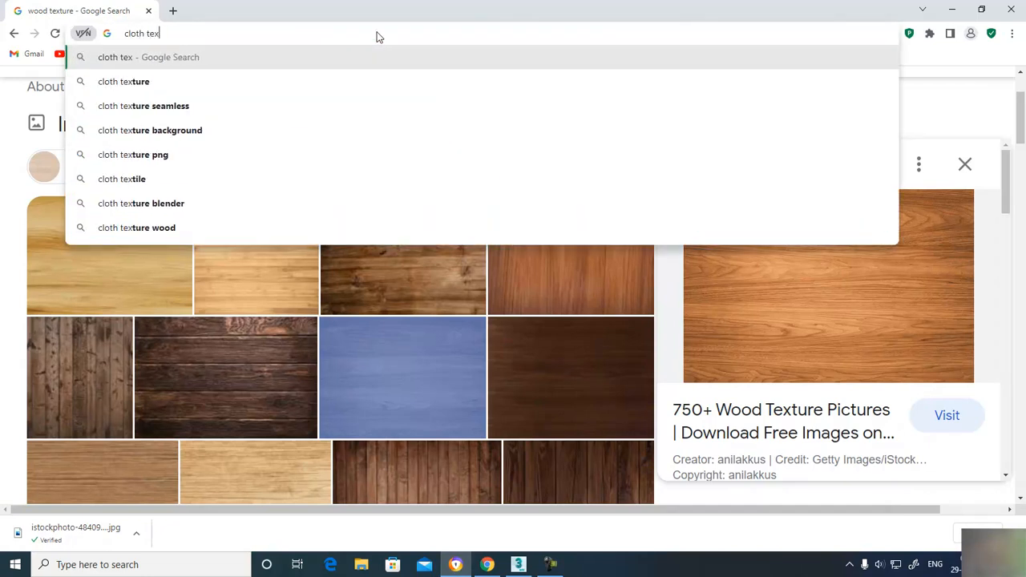
pyautogui.press('Return')
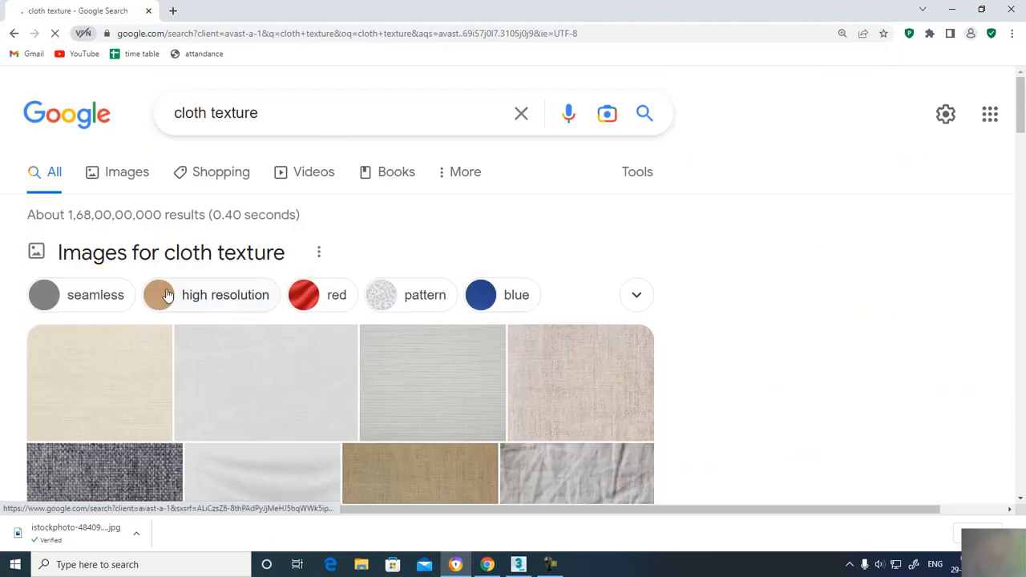
pyautogui.click(135, 183)
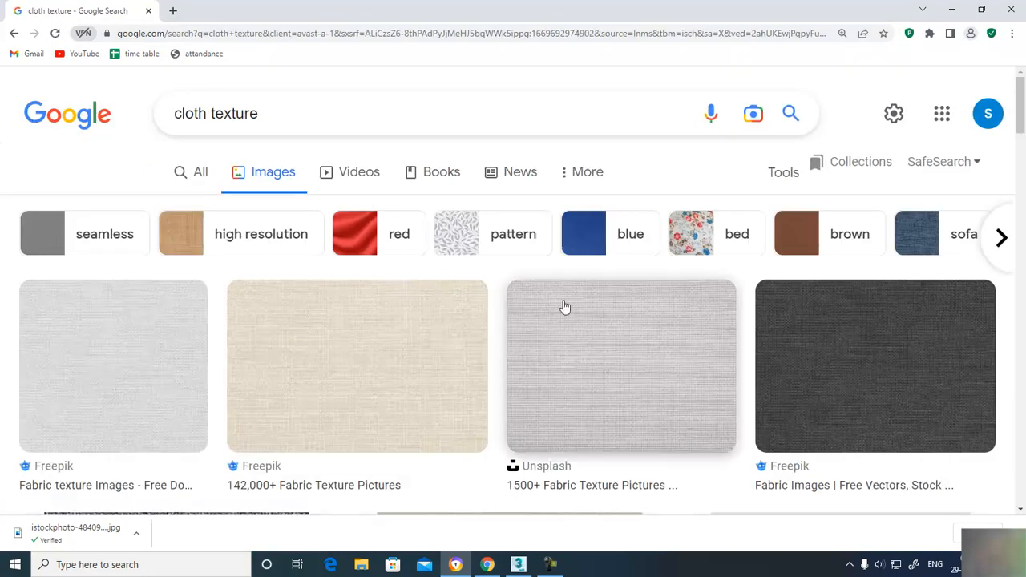
# Step: Look through the cloth texture image results for a fabric suited to the chair seat
pyautogui.scroll(-3, 387, 291)
pyautogui.scroll(-5, 387, 287)
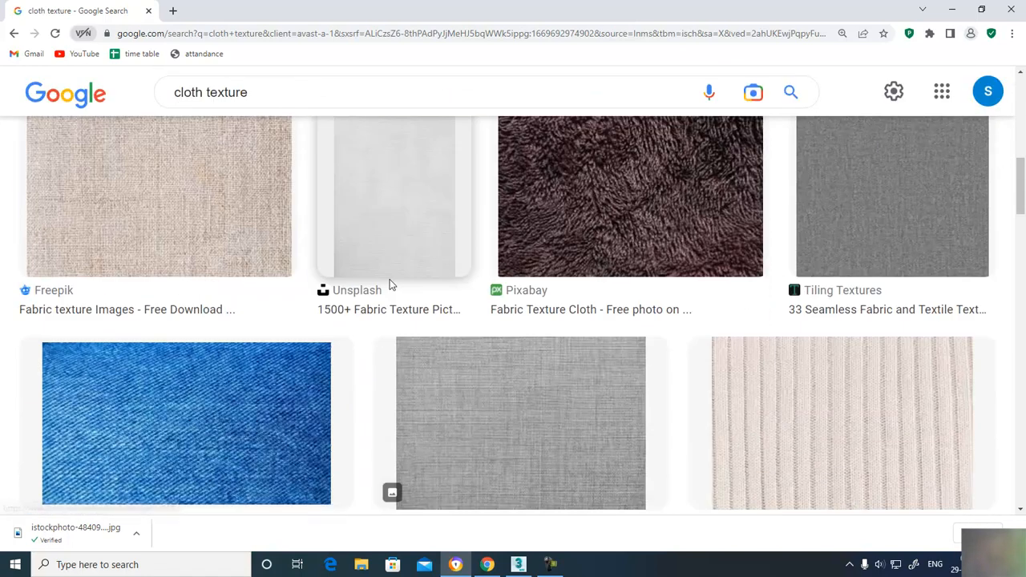
pyautogui.scroll(-3, 400, 282)
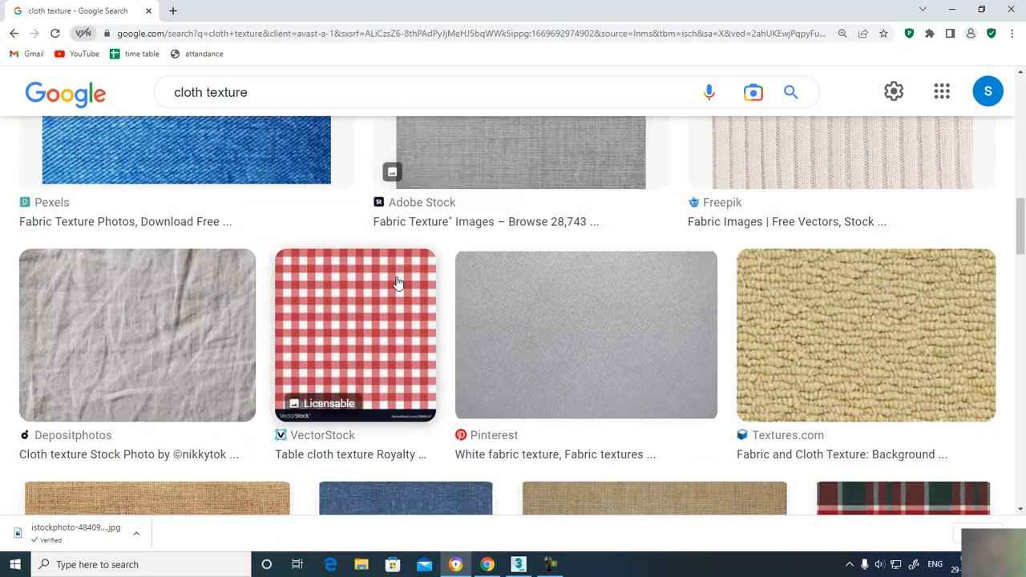
pyautogui.scroll(-9, 404, 322)
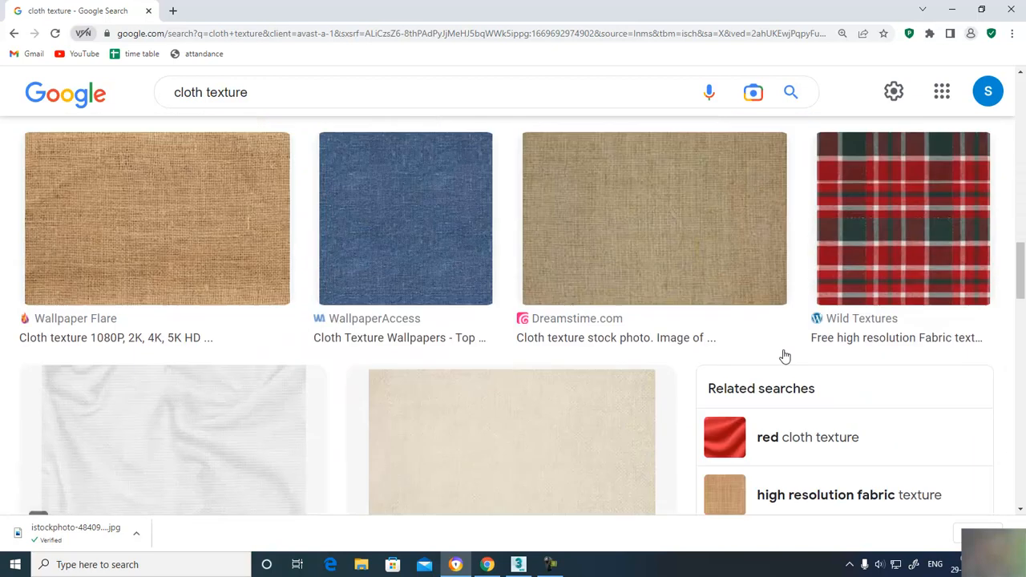
pyautogui.scroll(-9, 332, 355)
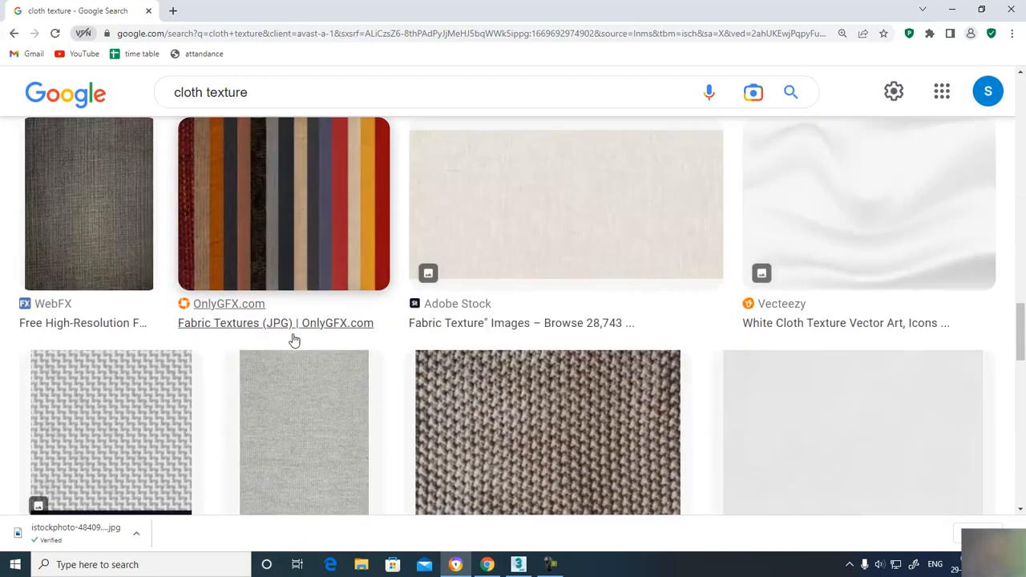
pyautogui.scroll(-8, 471, 351)
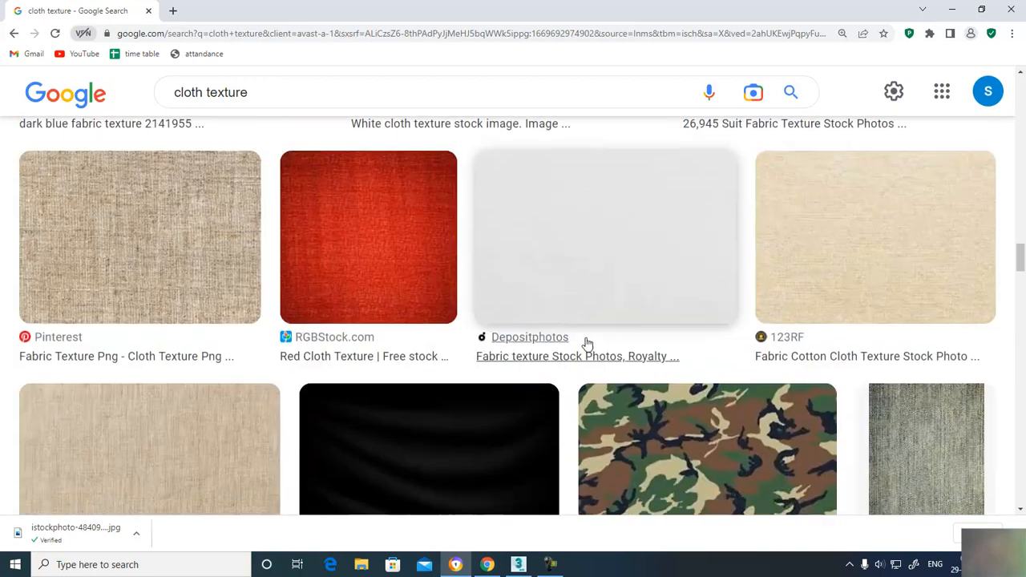
pyautogui.scroll(-8, 569, 329)
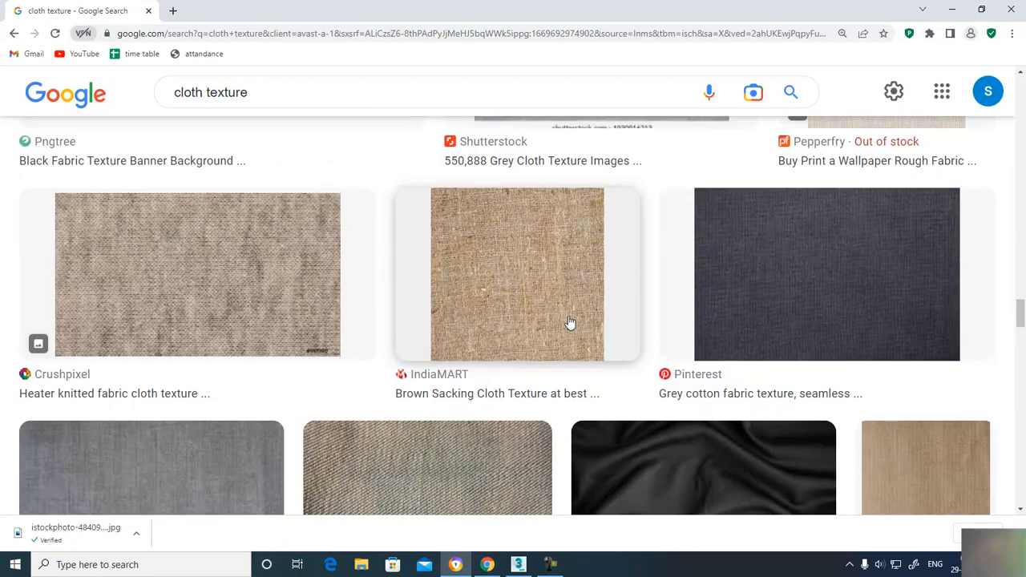
pyautogui.scroll(-10, 461, 257)
pyautogui.scroll(-3, 481, 265)
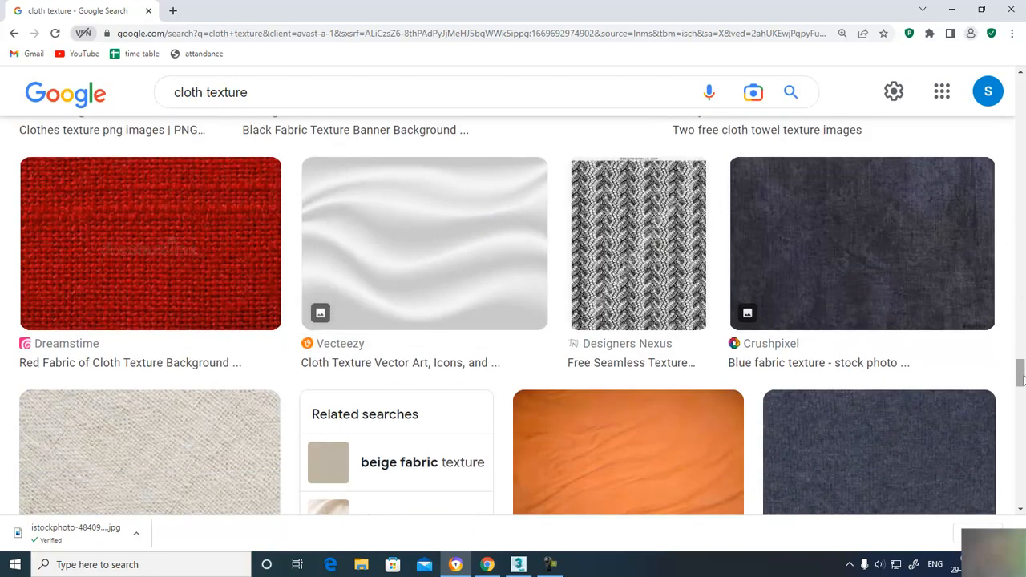
pyautogui.scroll(10, 1022, 379)
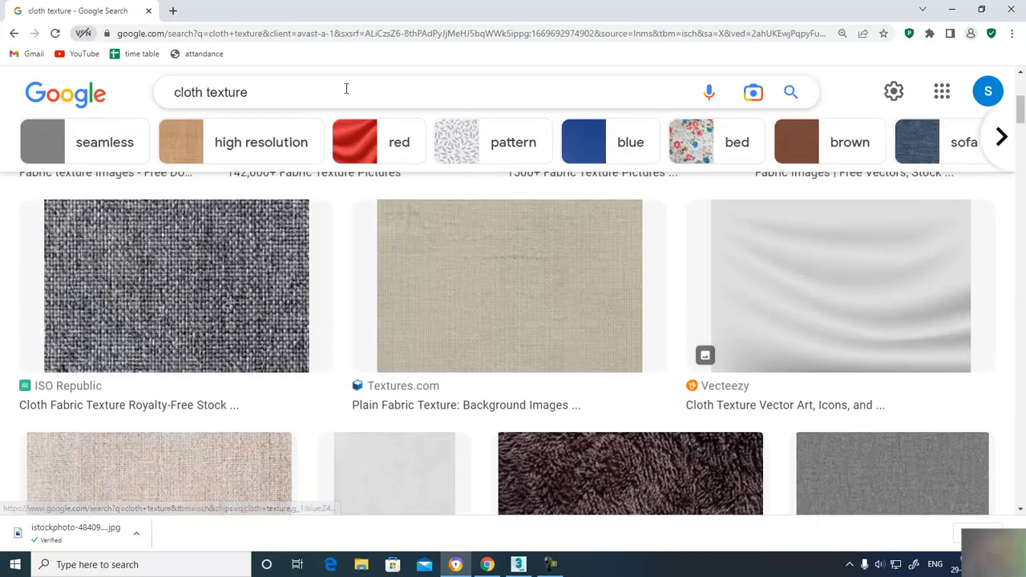
# Step: Refine the image search to "cloth texture chair" and look through the fabric swatches below the shopping ads
pyautogui.click(346, 89)
pyautogui.write('chai')
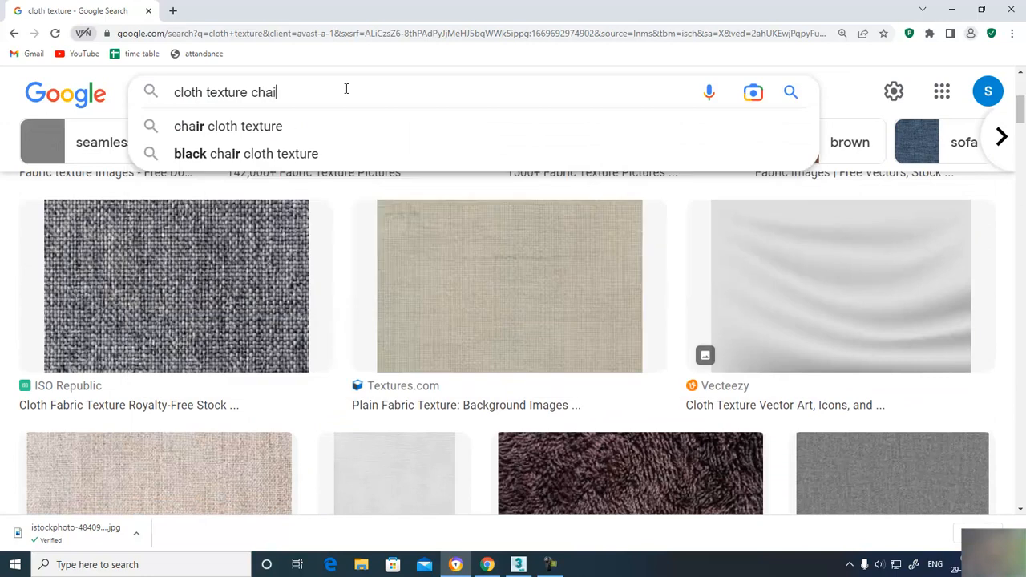
pyautogui.write('r')
pyautogui.press('Return')
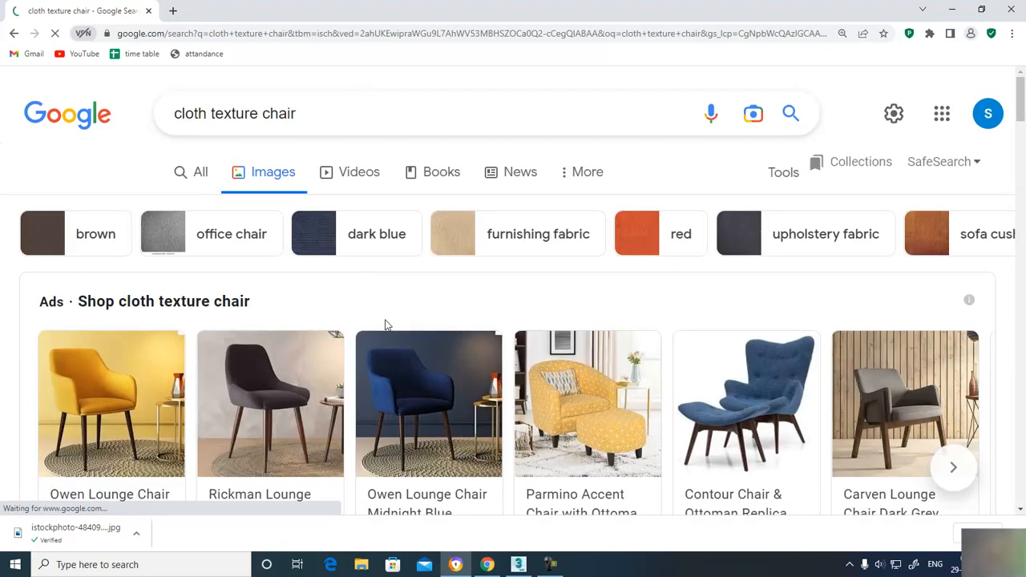
pyautogui.moveTo(778, 368)
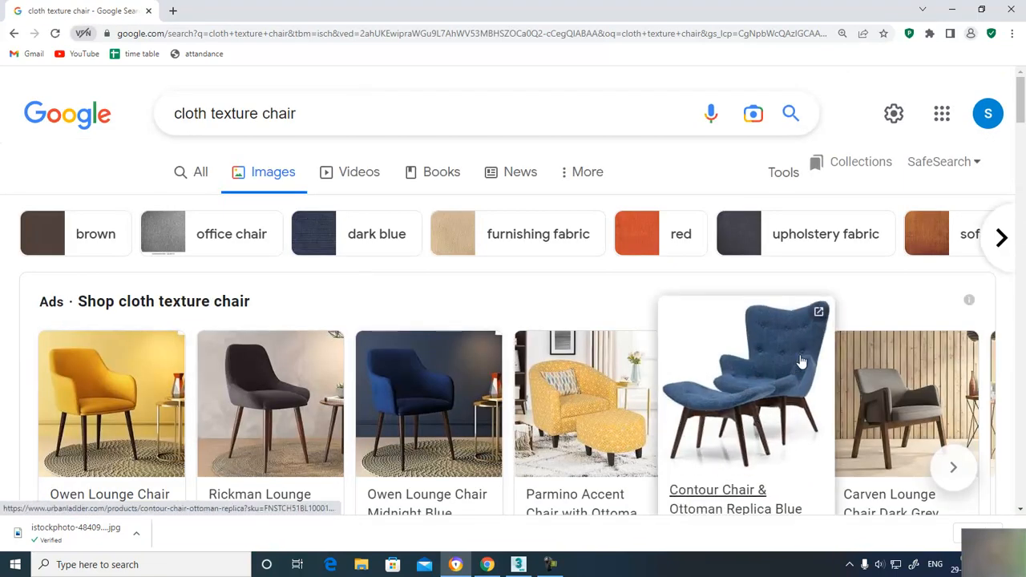
pyautogui.moveTo(584, 411)
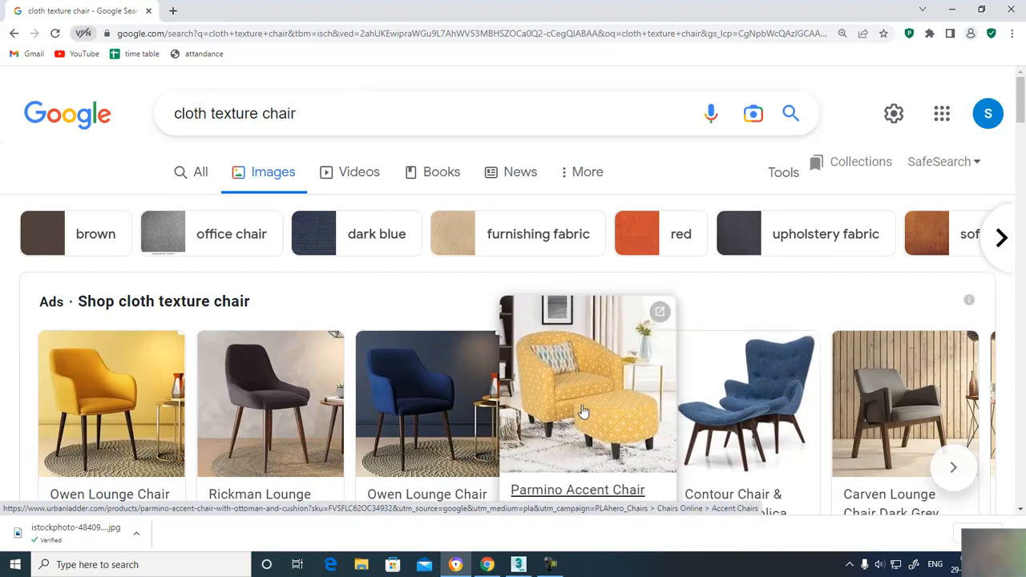
pyautogui.scroll(-2, 593, 413)
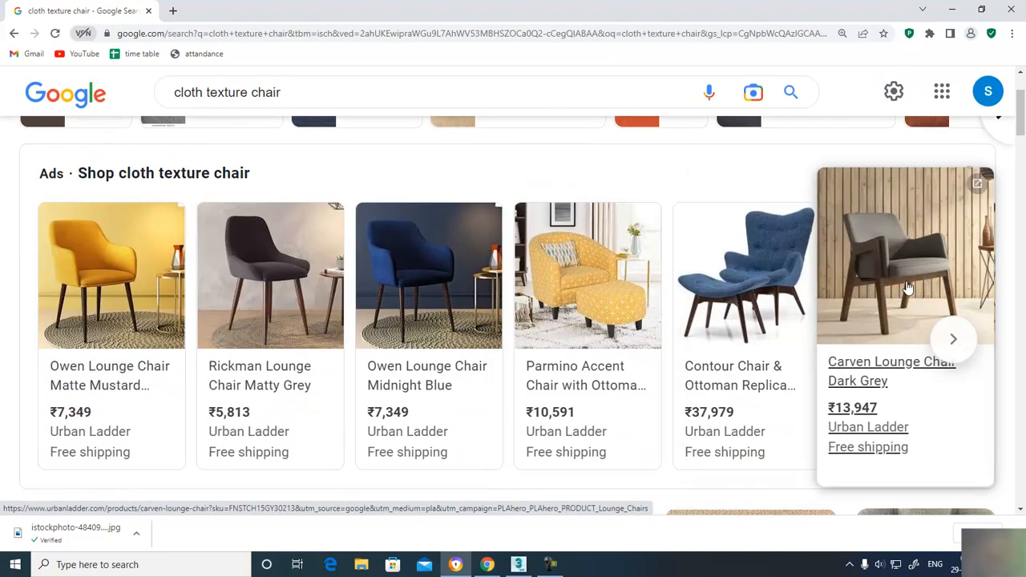
pyautogui.scroll(-2, 762, 327)
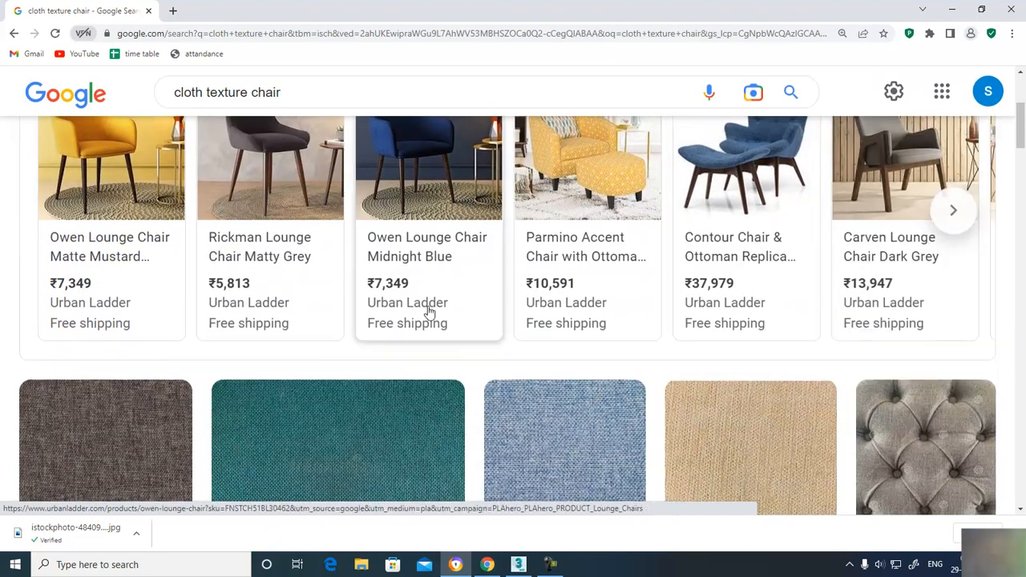
pyautogui.scroll(-3, 522, 293)
pyautogui.scroll(-1, 580, 295)
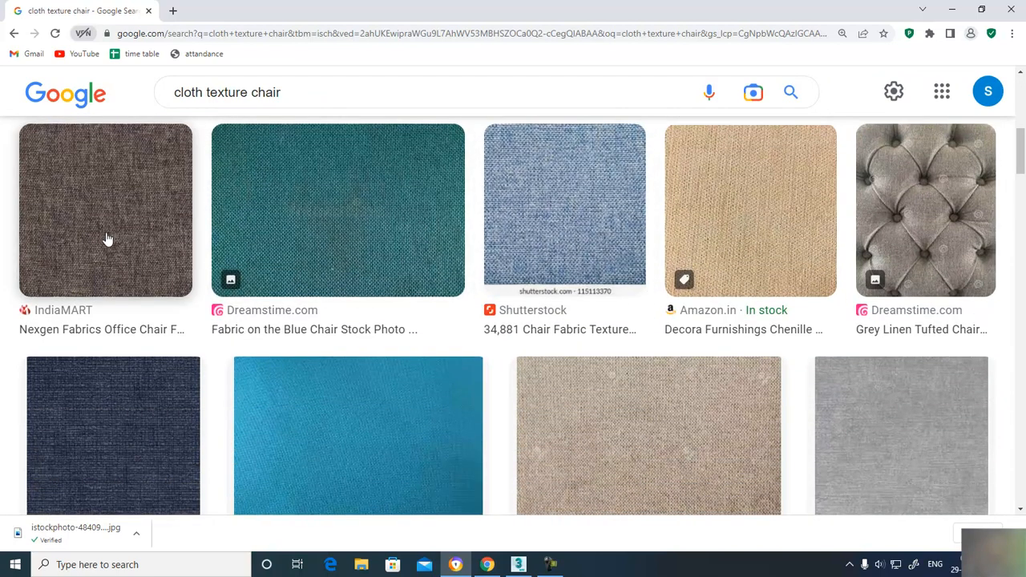
# Step: Open the dark brown Nexgen office chair fabric image and save it to the Desktop as the JPEG office-chair-fabric-28bliss-29-500x500
pyautogui.click(108, 239)
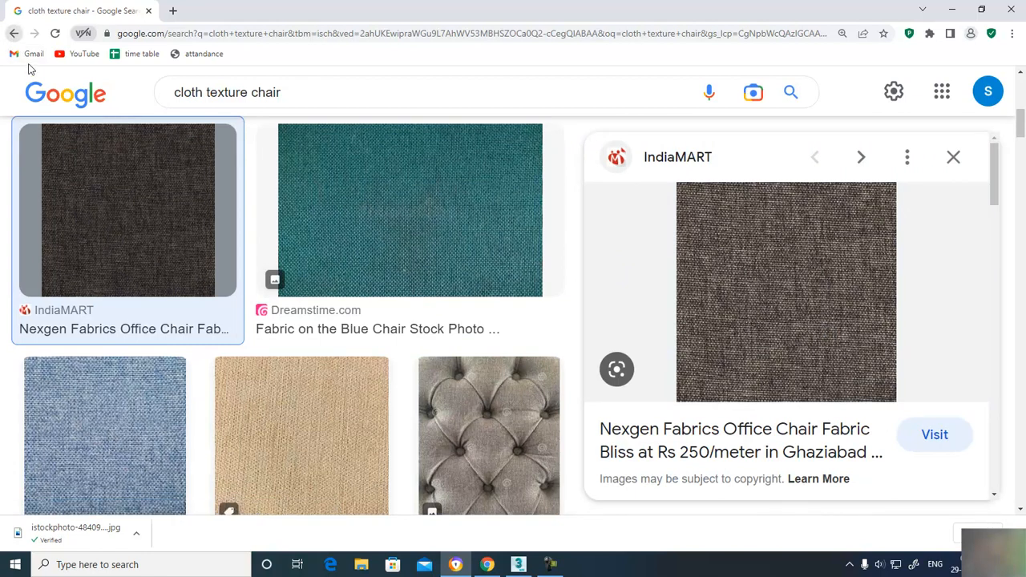
pyautogui.rightClick(14, 32)
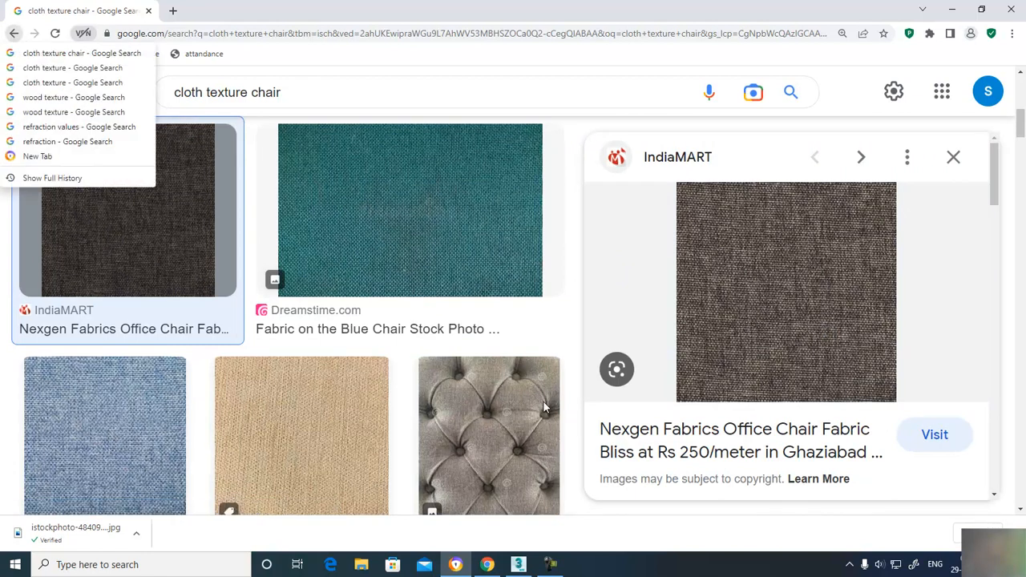
pyautogui.click(581, 138)
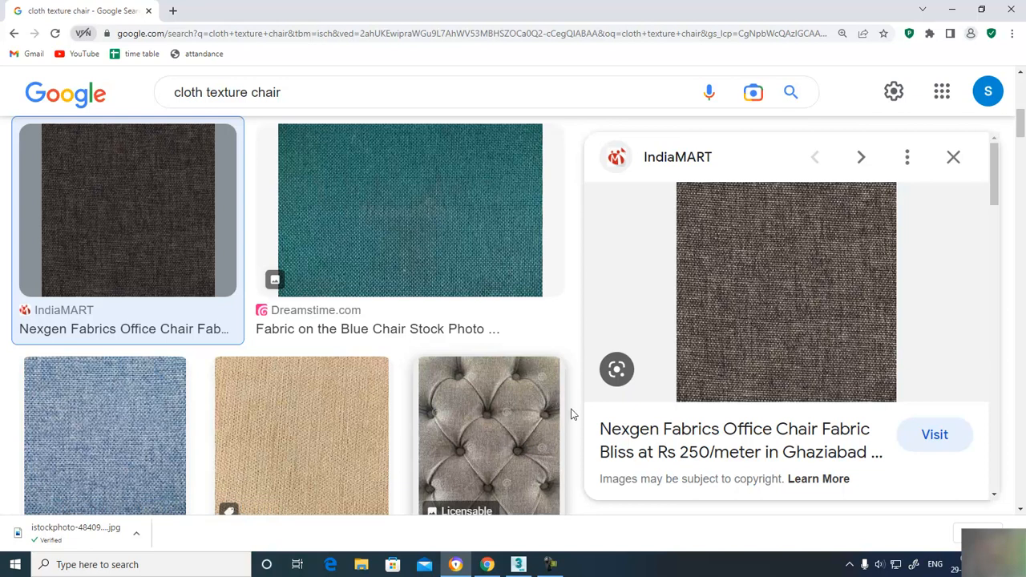
pyautogui.rightClick(789, 307)
pyautogui.click(847, 451)
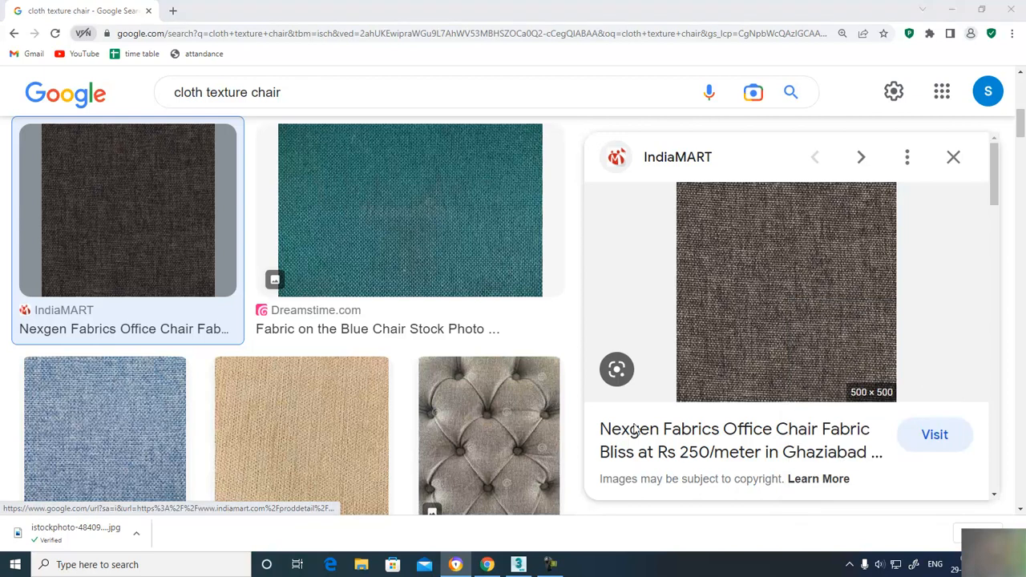
pyautogui.click(506, 327)
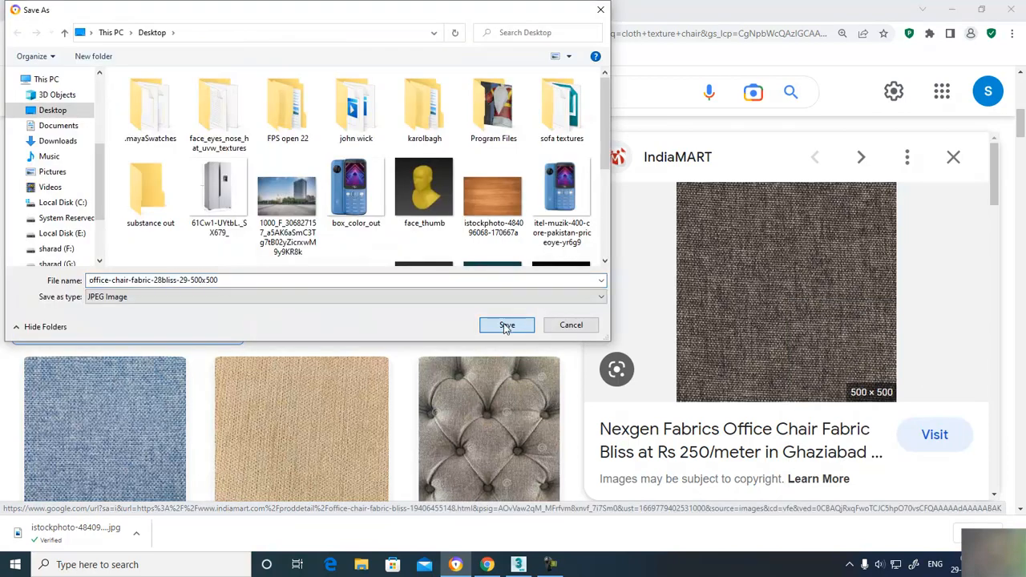
# Step: Switch to 3ds Max, load the saved office-chair-fabric image as the diffuse bitmap, and return to the parent Multi/Sub-Object material
pyautogui.click(518, 564)
pyautogui.moveTo(473, 567)
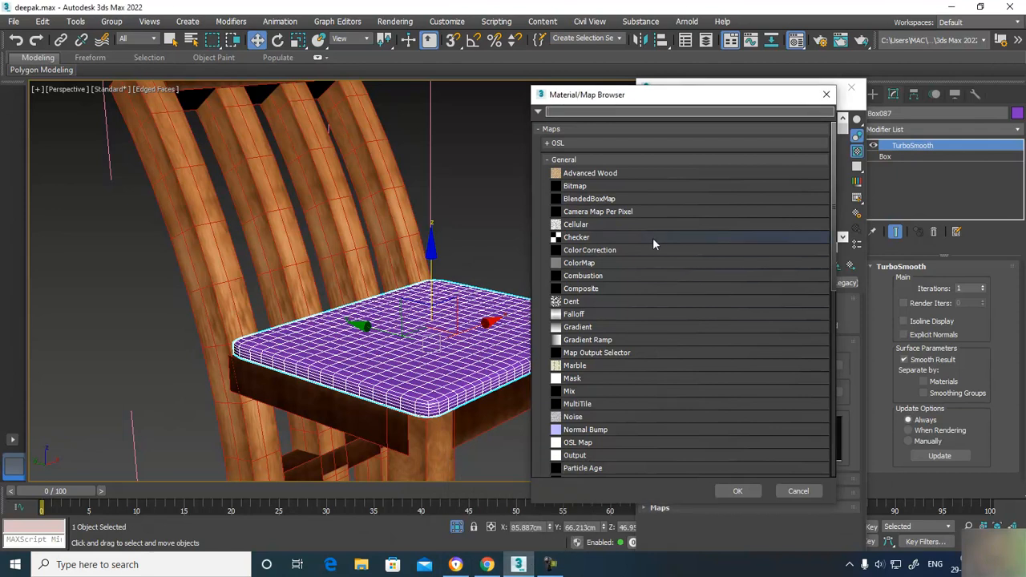
pyautogui.doubleClick(592, 186)
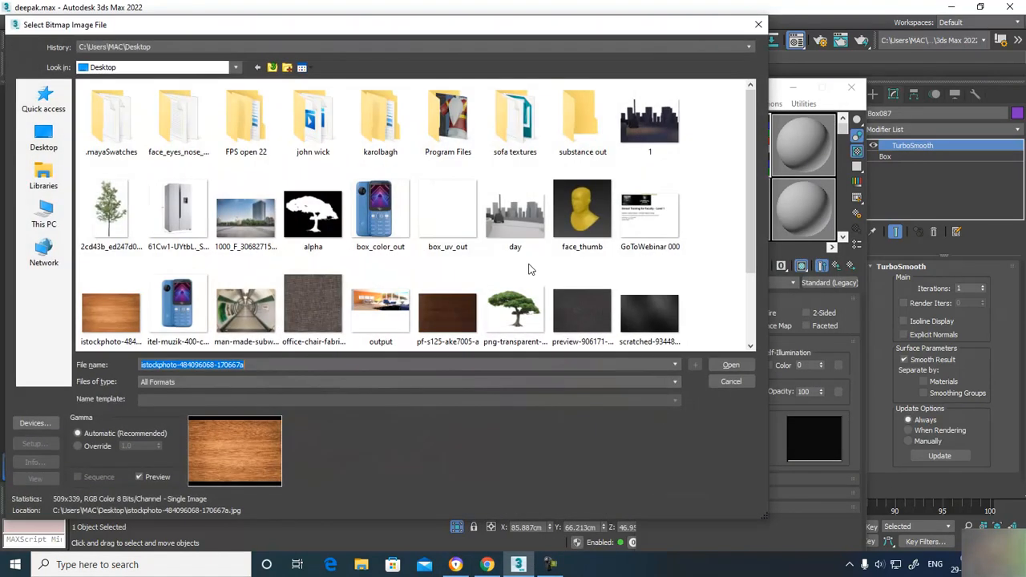
pyautogui.doubleClick(313, 308)
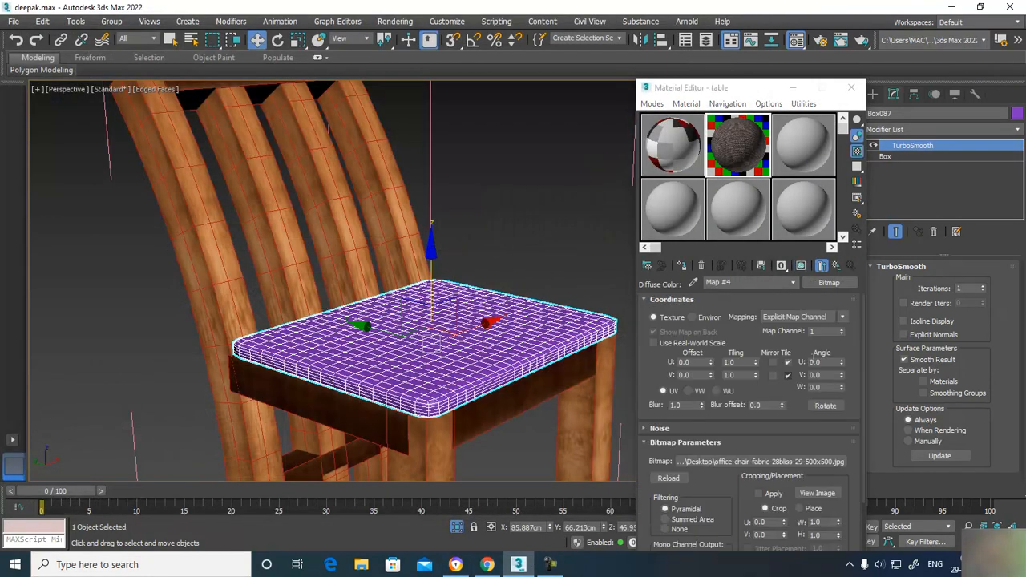
pyautogui.click(834, 268)
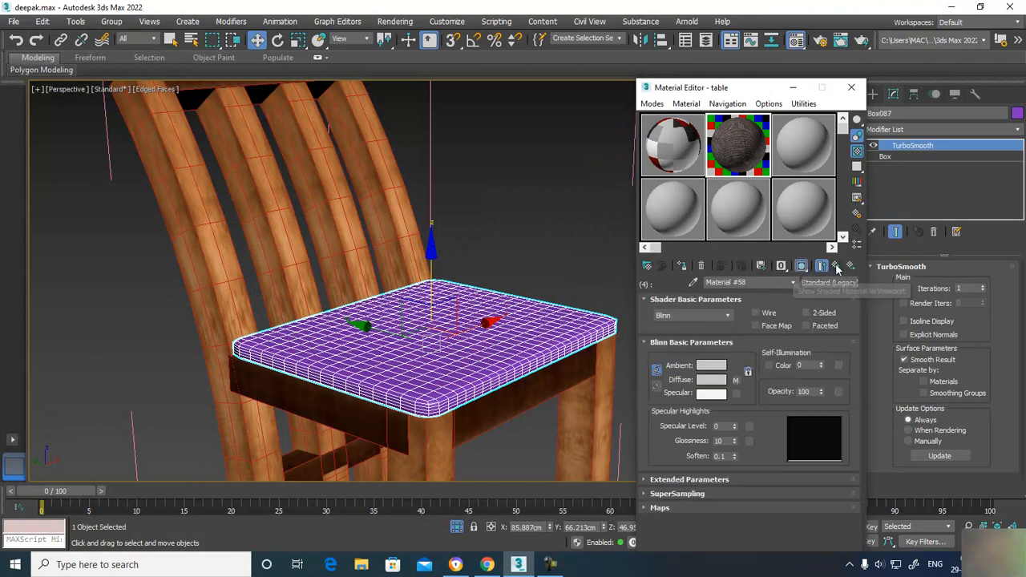
pyautogui.click(834, 268)
# Step: Name the fourth sub-material of the table material cloth_chair
pyautogui.click(707, 418)
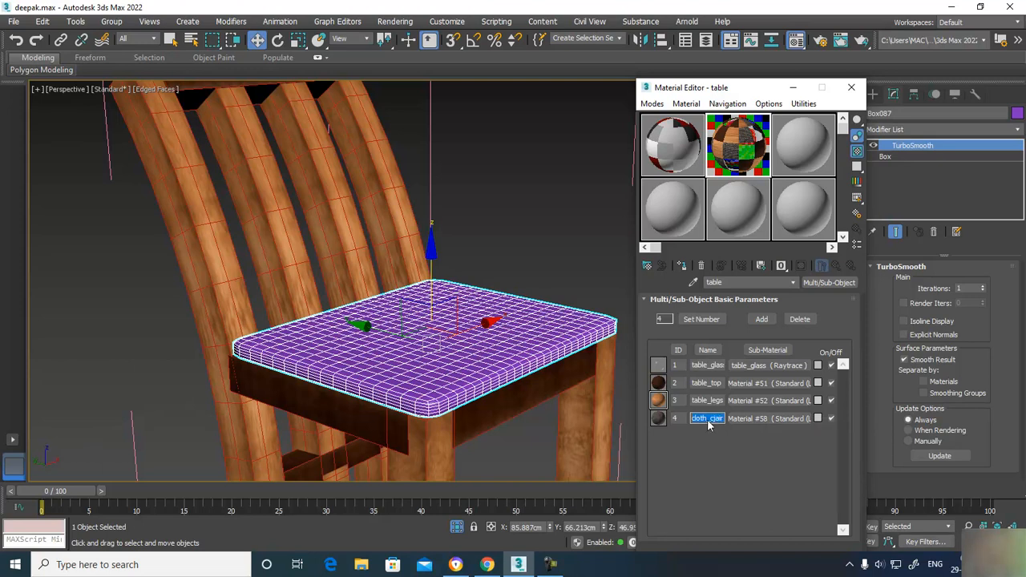
pyautogui.press('Right')
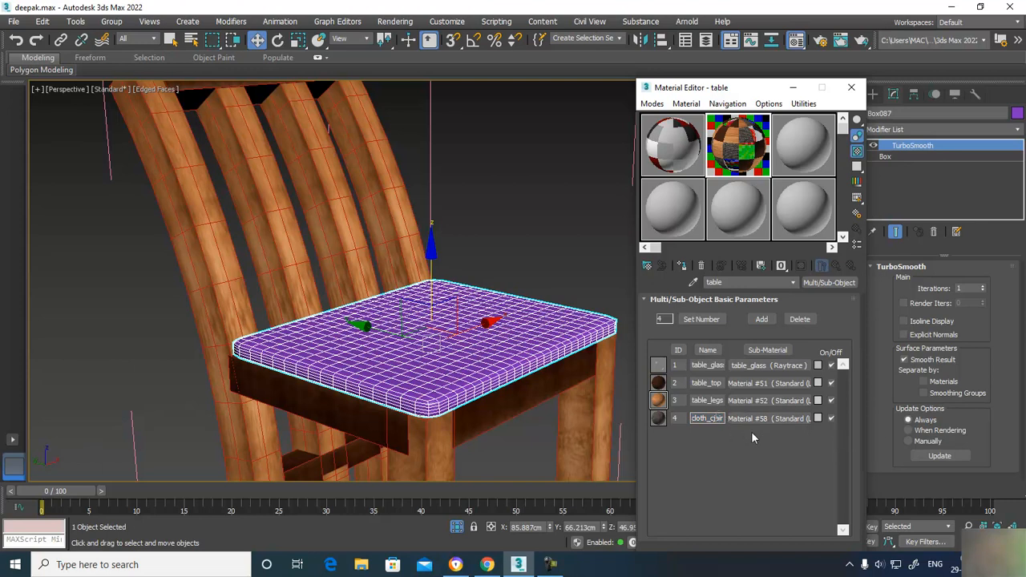
pyautogui.press('BackSpace')
pyautogui.press('Return')
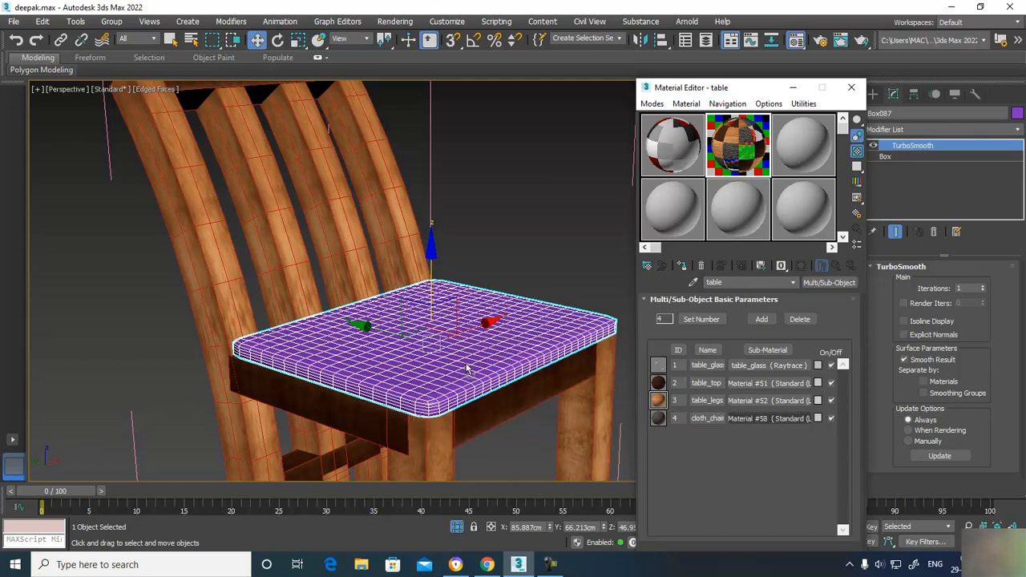
# Step: Assign the cloth_chair sub-material to the seat cushion and display the deselected model without edged faces
pyautogui.moveTo(466, 364); pyautogui.dragTo(465, 364)
pyautogui.click(541, 279)
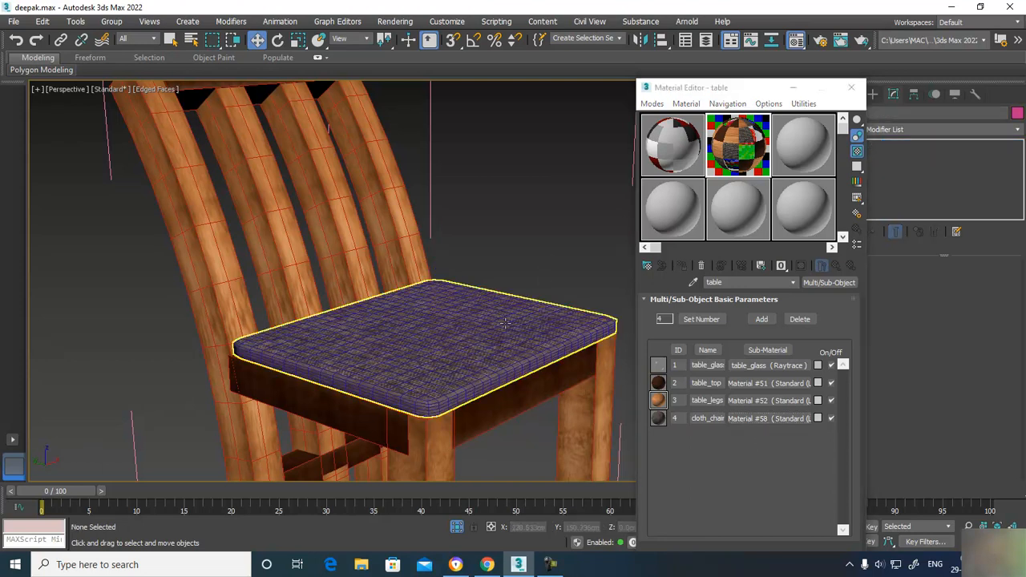
pyautogui.press('F4')
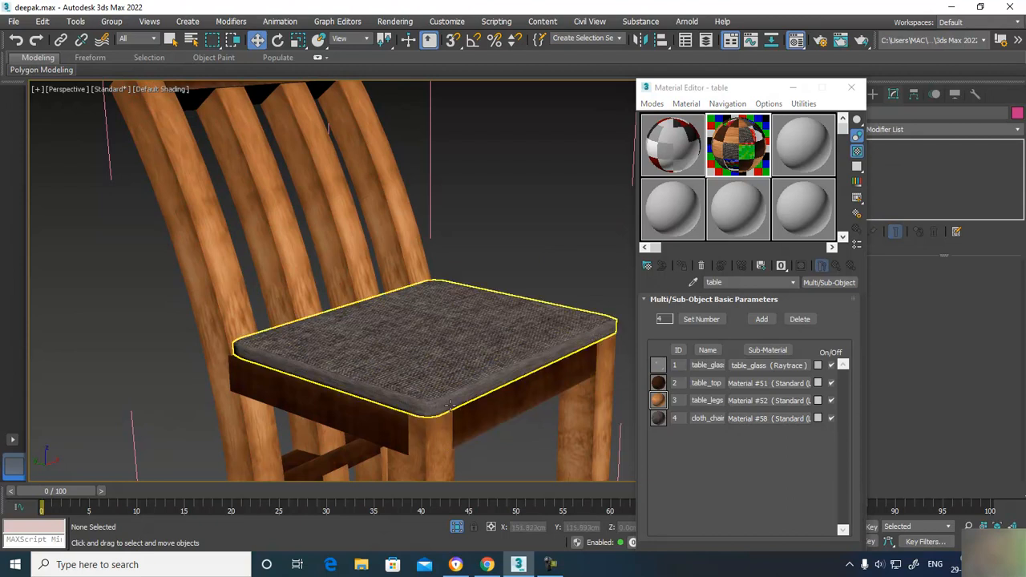
# Step: Add a UVW Map modifier with Box mapping to the chair's seat cushion
pyautogui.scroll(3, 447, 404)
pyautogui.click(425, 389)
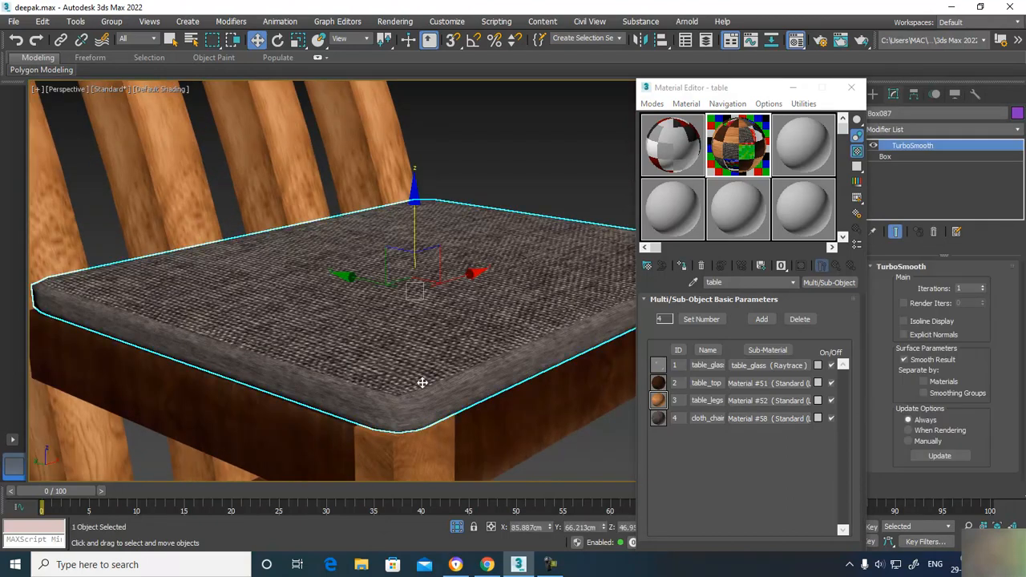
pyautogui.click(919, 128)
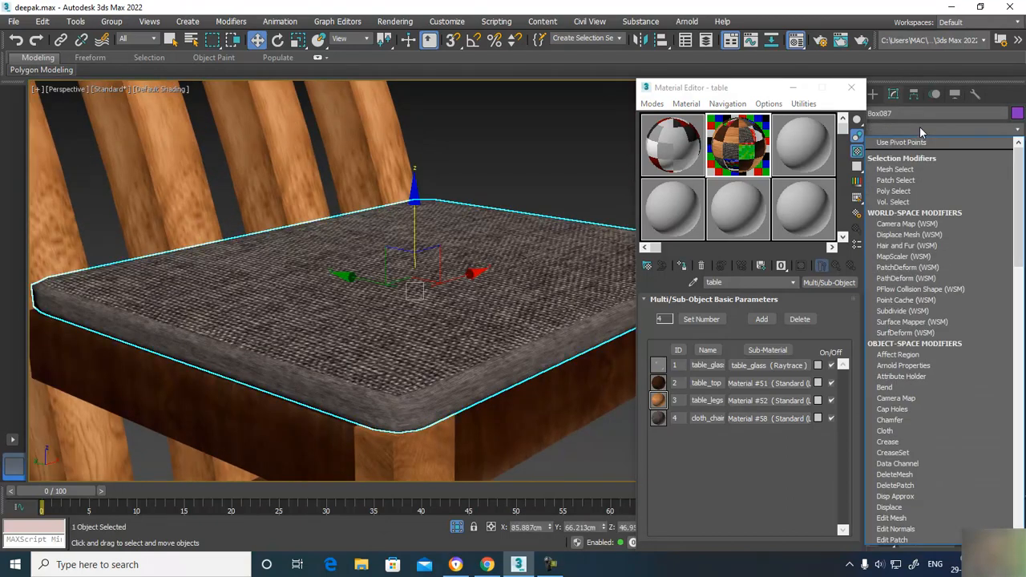
pyautogui.write('uvw')
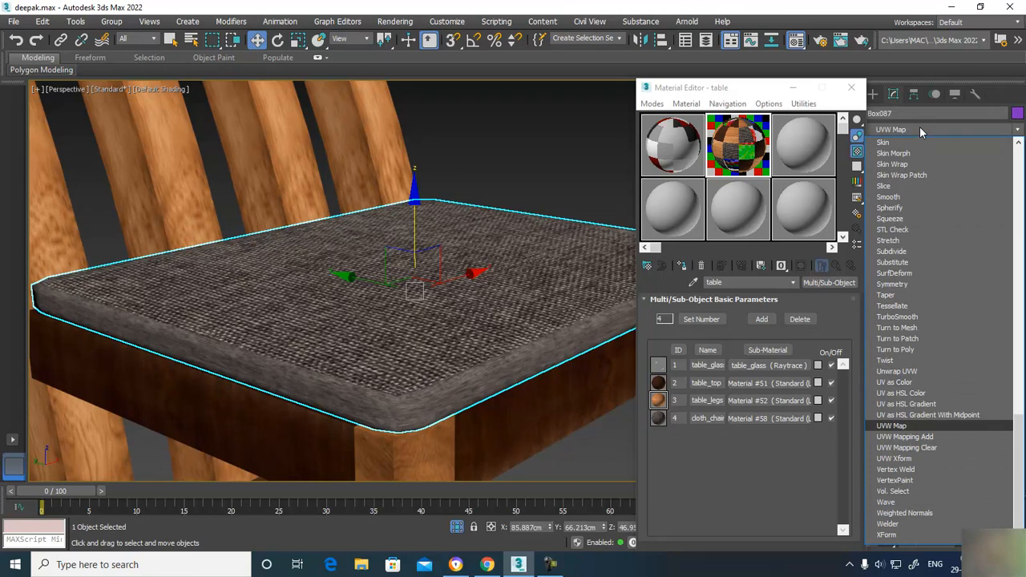
pyautogui.press('Return')
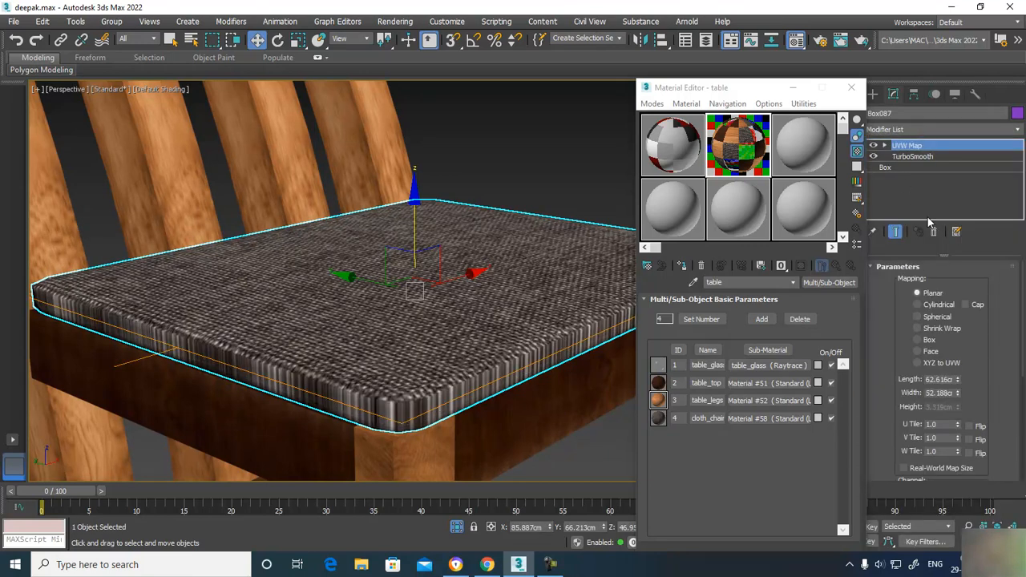
pyautogui.click(918, 339)
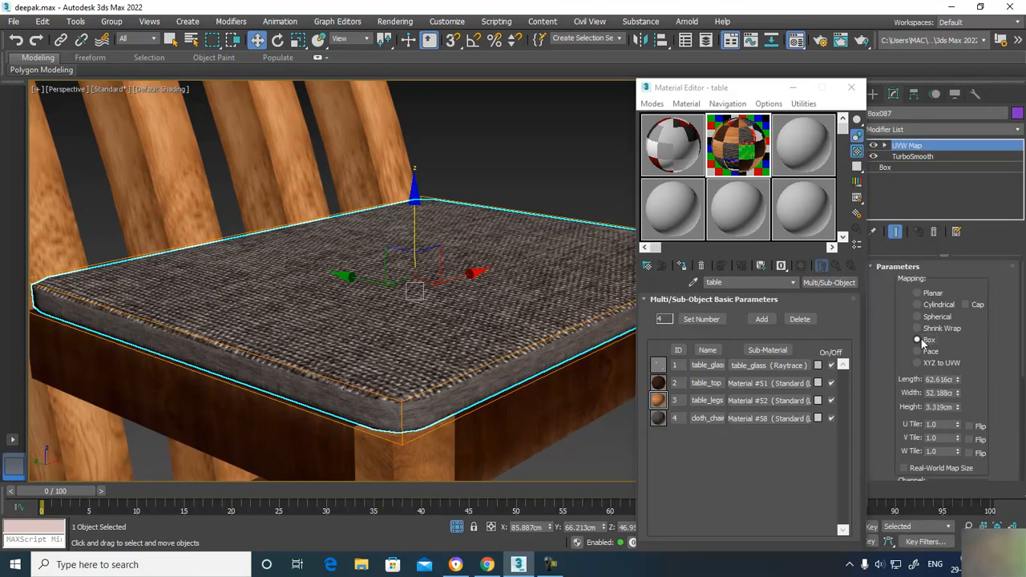
# Step: Increase the cushion's UVW mapping height until the fabric weave on its sides matches the top, and deselect the cushion
pyautogui.moveTo(960, 406); pyautogui.dragTo(959, 369)
pyautogui.moveTo(985, 38); pyautogui.dragTo(968, 69)
pyautogui.moveTo(954, 270); pyautogui.dragTo(966, 175)
pyautogui.moveTo(955, 405); pyautogui.dragTo(1007, 183)
pyautogui.click(539, 143)
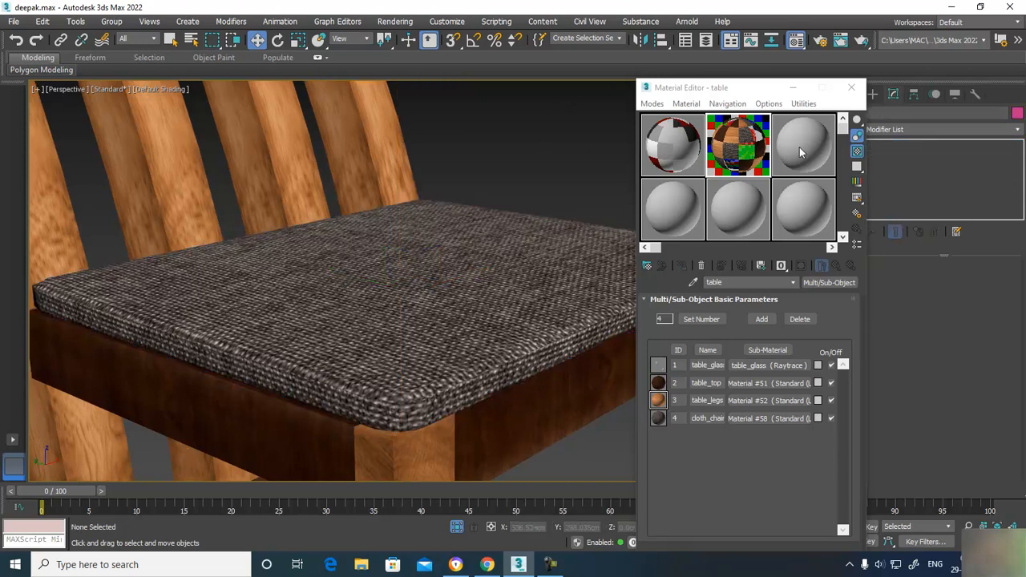
# Step: Exit isolation of the finished chair and show the whole scene in the maximized Perspective view
pyautogui.keyDown('alt'); pyautogui.moveTo(340, 273); pyautogui.dragTo(374, 278, button='middle'); pyautogui.keyUp('alt')
pyautogui.scroll(-5, 374, 277)
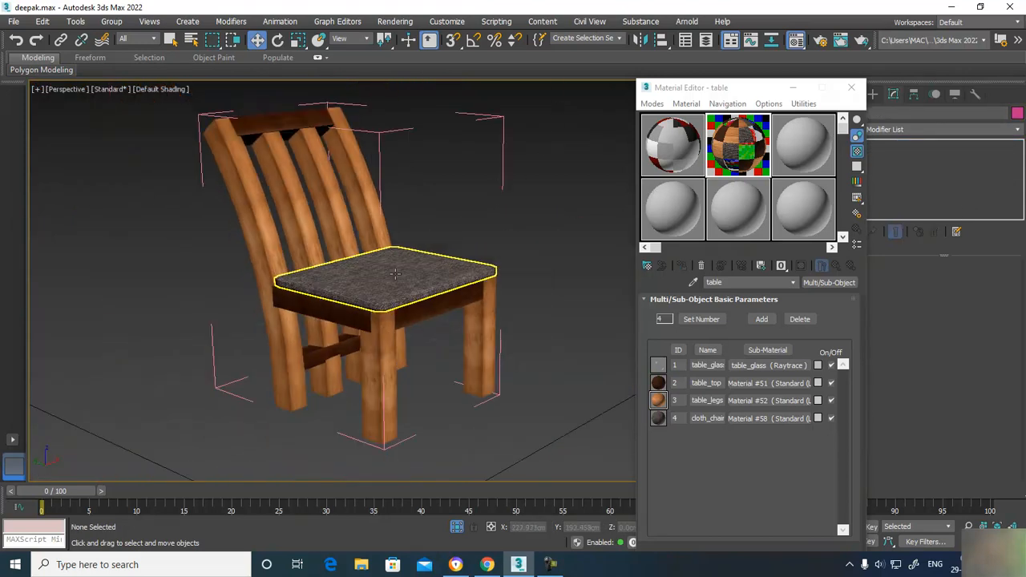
pyautogui.hotkey('alt', 'w')
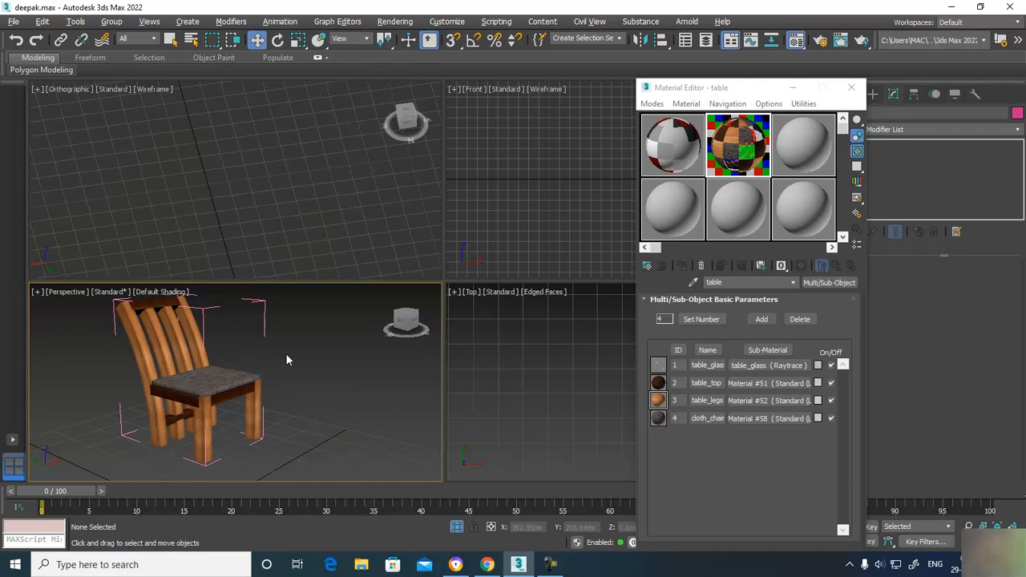
pyautogui.click(456, 527)
pyautogui.hotkey('alt', 'w')
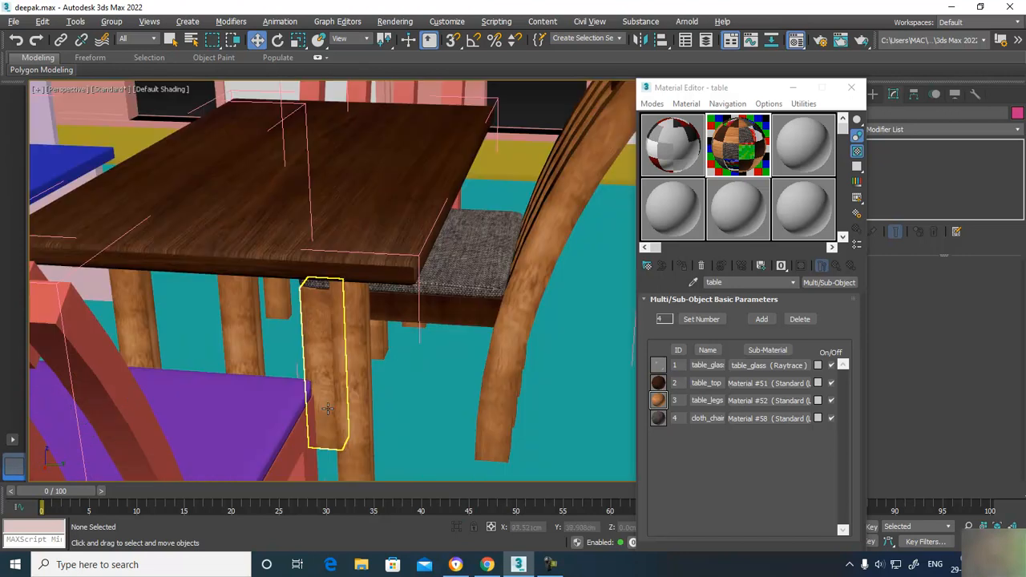
# Step: Close the open groups of the textured chair and the dining table
pyautogui.click(519, 309)
pyautogui.click(111, 22)
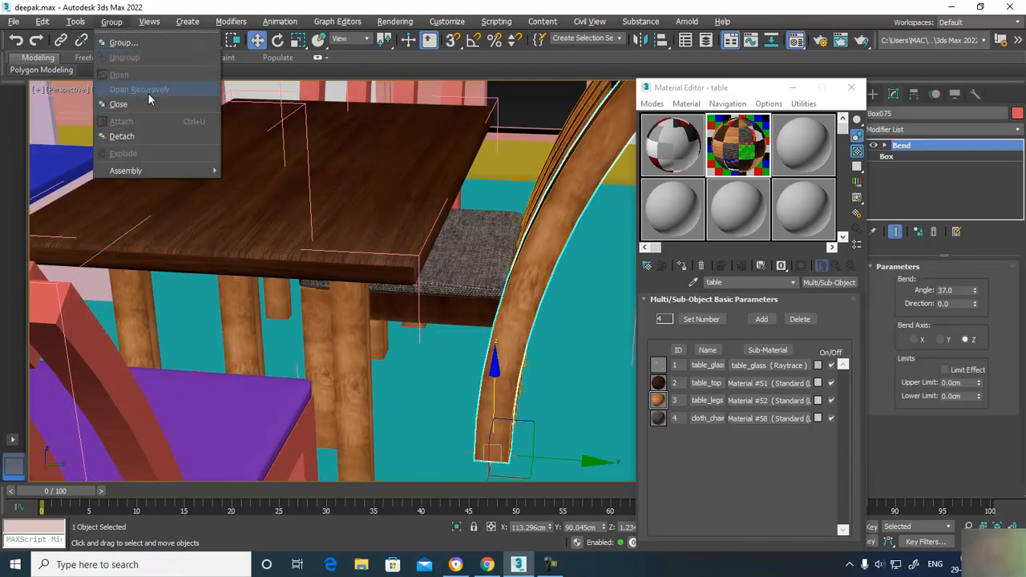
pyautogui.click(118, 105)
pyautogui.click(319, 189)
pyautogui.click(123, 23)
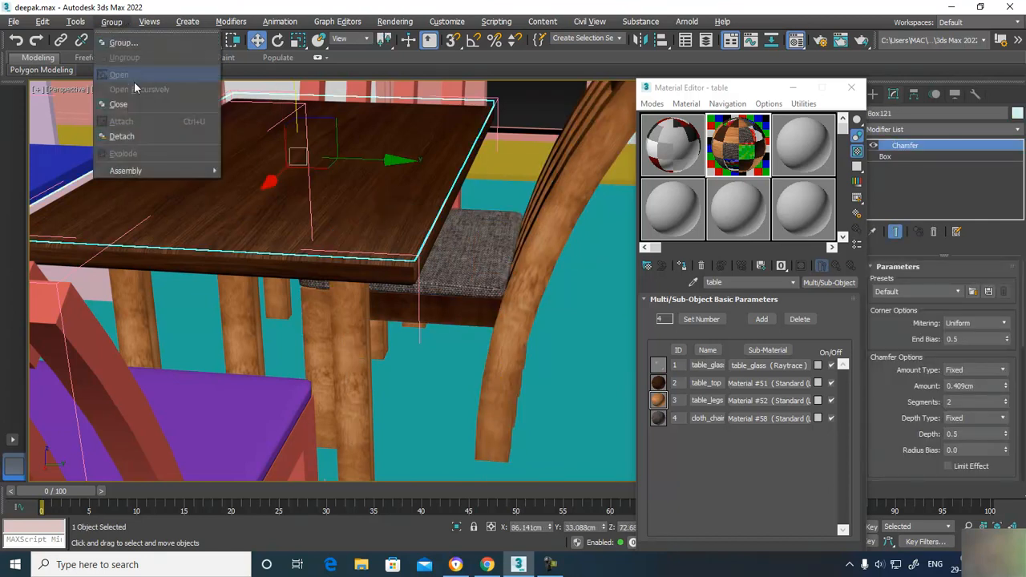
pyautogui.click(128, 105)
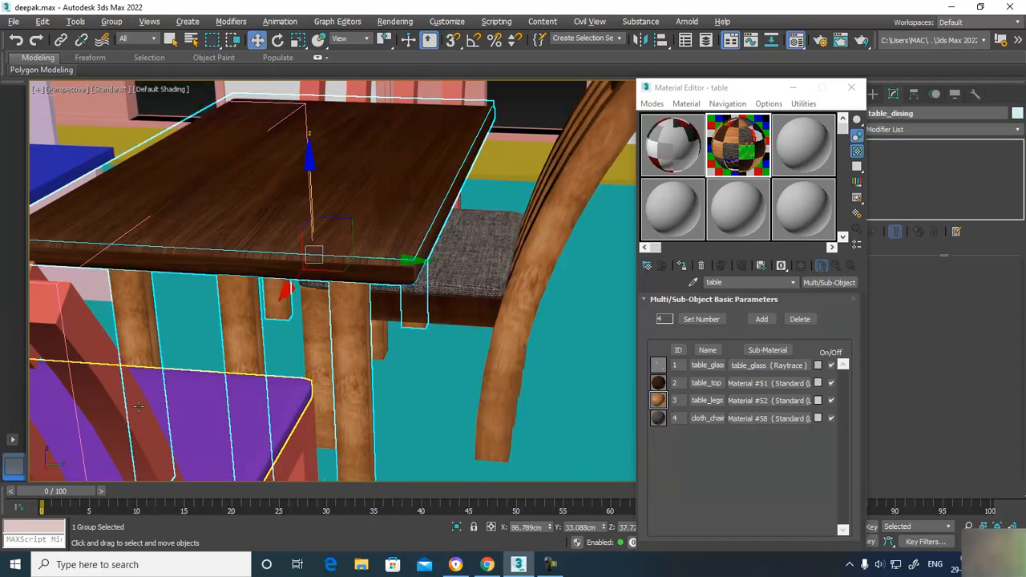
# Step: Close the group of the untextured chair with the purple seat and delete the untextured chairs around the table
pyautogui.click(98, 380)
pyautogui.click(112, 21)
pyautogui.click(128, 105)
pyautogui.press('Delete')
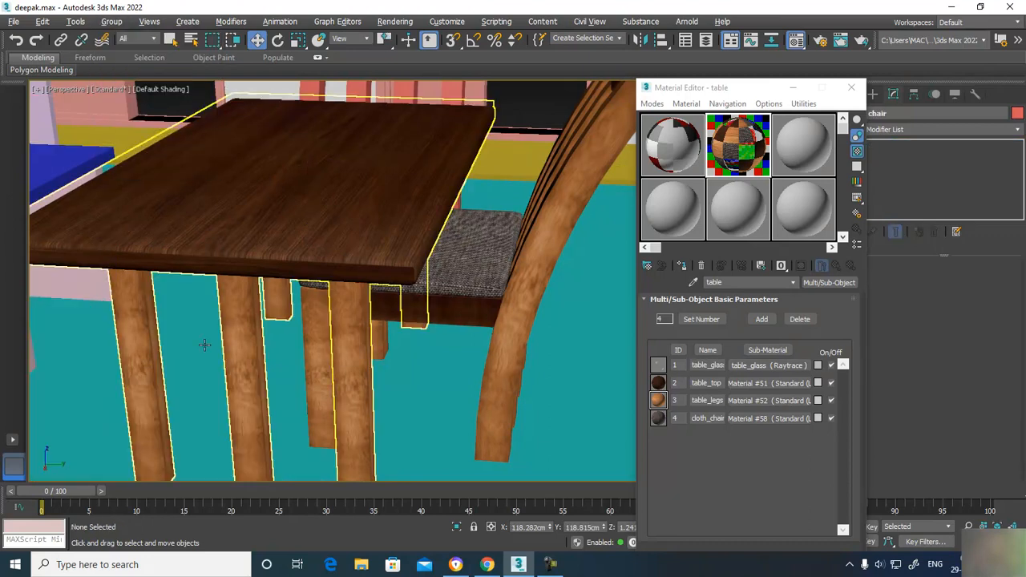
pyautogui.click(446, 87)
pyautogui.press('Delete')
# Step: Isolate the textured chair and the dining table and show them in the Top view
pyautogui.click(482, 259)
pyautogui.keyDown('ctrl'); pyautogui.click(345, 215); pyautogui.keyUp('ctrl')
pyautogui.hotkey('alt', 'q')
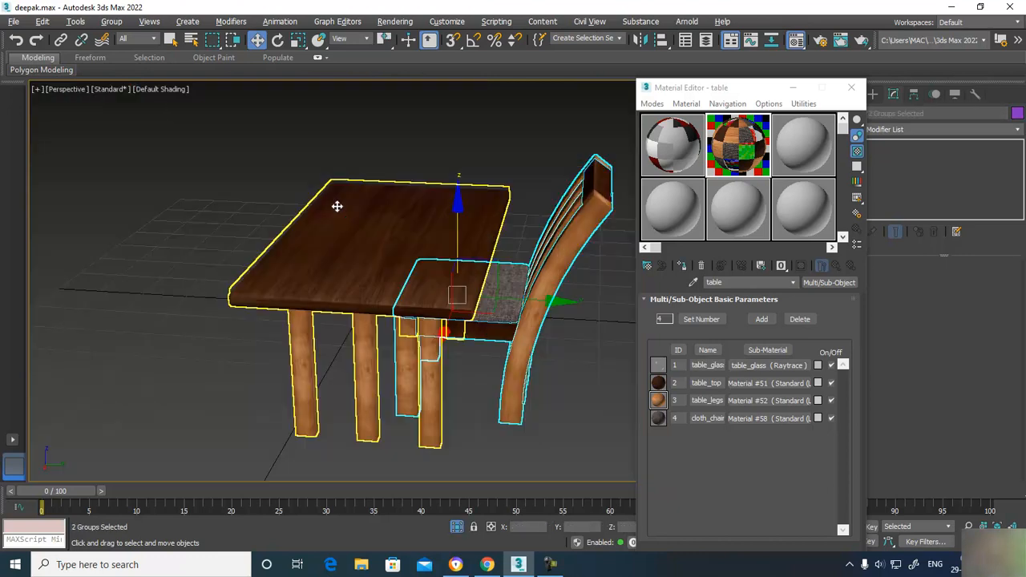
pyautogui.press('t')
pyautogui.moveTo(495, 235); pyautogui.dragTo(394, 238, button='middle')
# Step: Clone the textured chair beside the short end of the table and move the clone level with the tabletop
pyautogui.click(458, 187)
pyautogui.click(427, 185)
pyautogui.moveTo(469, 214)
pyautogui.keyDown('shift'); pyautogui.mouseDown()
pyautogui.moveTo(371, 213)
pyautogui.moveTo(381, 211)
pyautogui.mouseUp(); pyautogui.keyUp('shift')
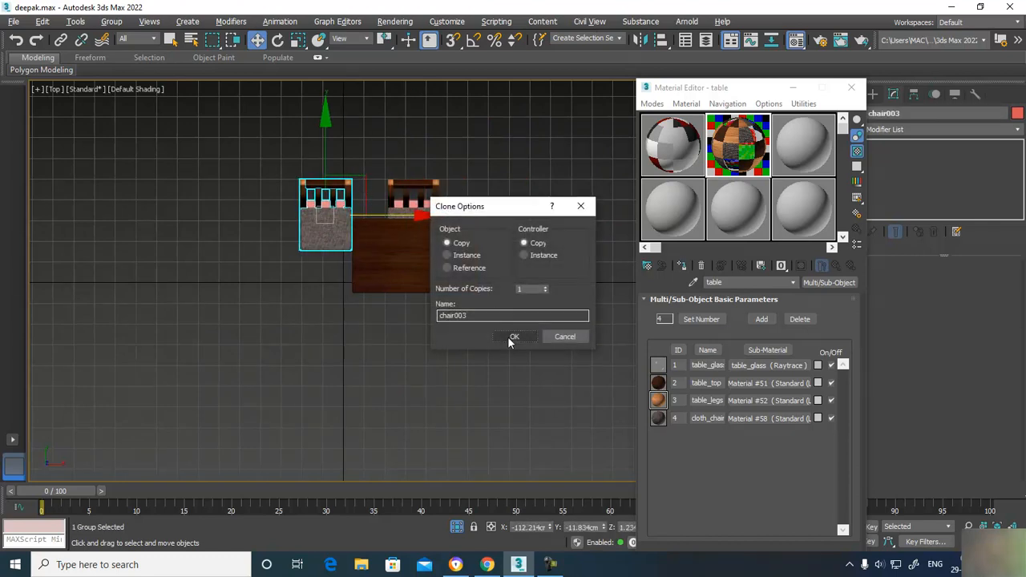
pyautogui.click(454, 256)
pyautogui.click(515, 337)
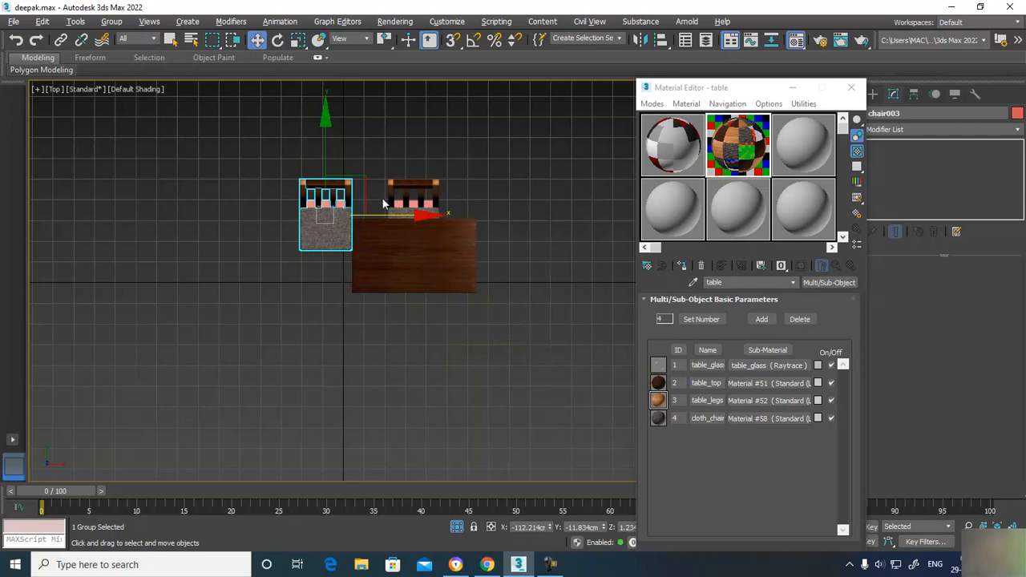
pyautogui.moveTo(362, 178); pyautogui.dragTo(362, 206)
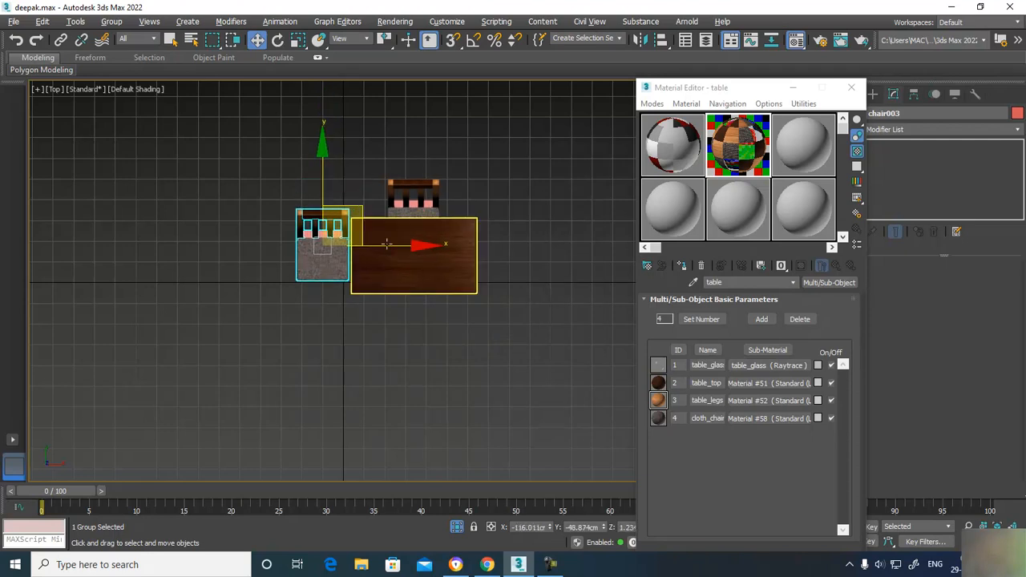
# Step: Turn on angle snapping with a 45-degree increment
pyautogui.rightClick(470, 41)
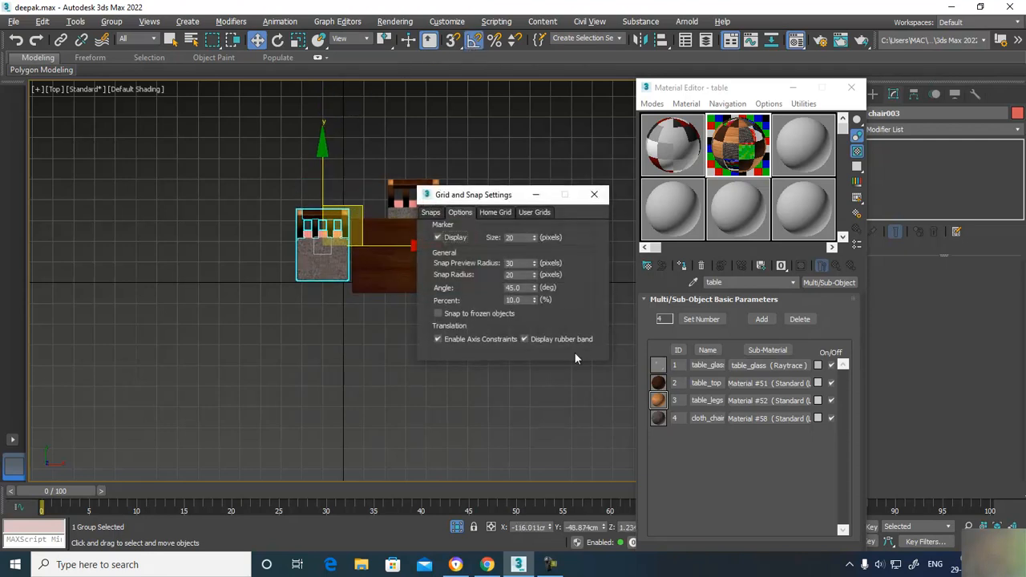
pyautogui.click(592, 197)
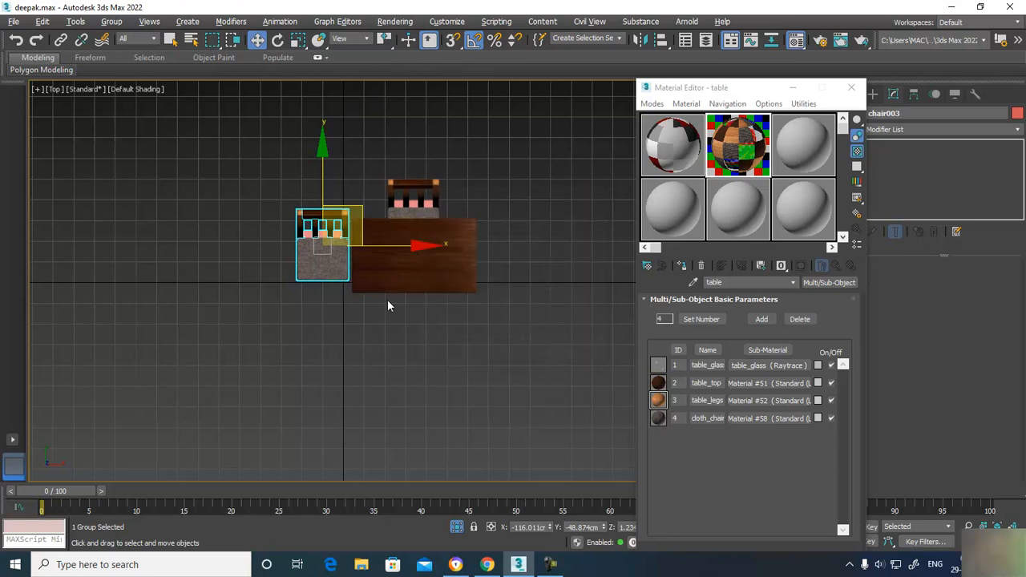
# Step: Try to rotate the cloned chair toward the table and delete this clone
pyautogui.press('e')
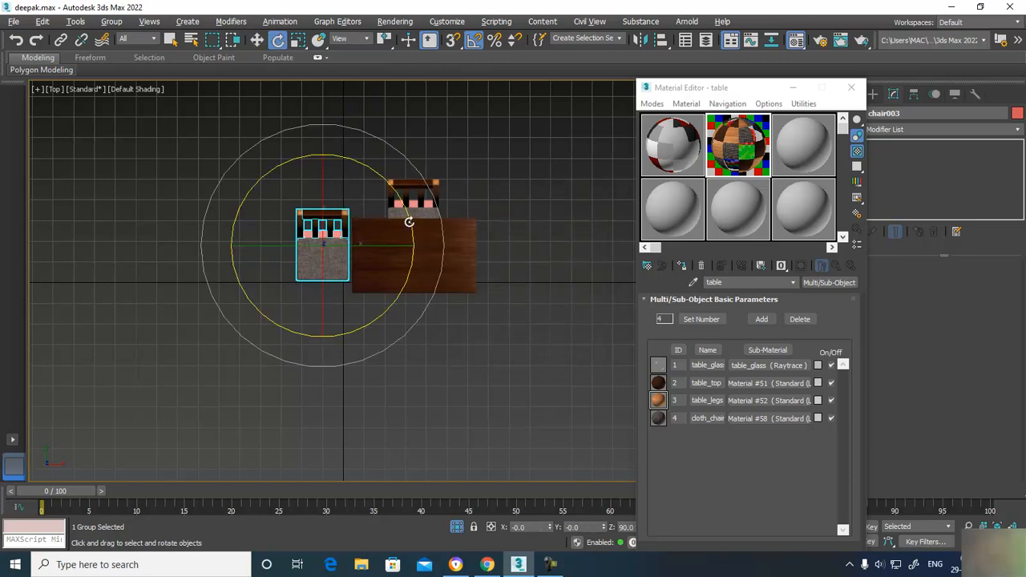
pyautogui.keyDown('shift'); pyautogui.moveTo(409, 222); pyautogui.dragTo(400, 199); pyautogui.keyUp('shift')
pyautogui.press('Escape')
pyautogui.press('Delete')
# Step: Clone the original chair with a 90-degree rotation and place the clone at the table's left short end
pyautogui.click(413, 197)
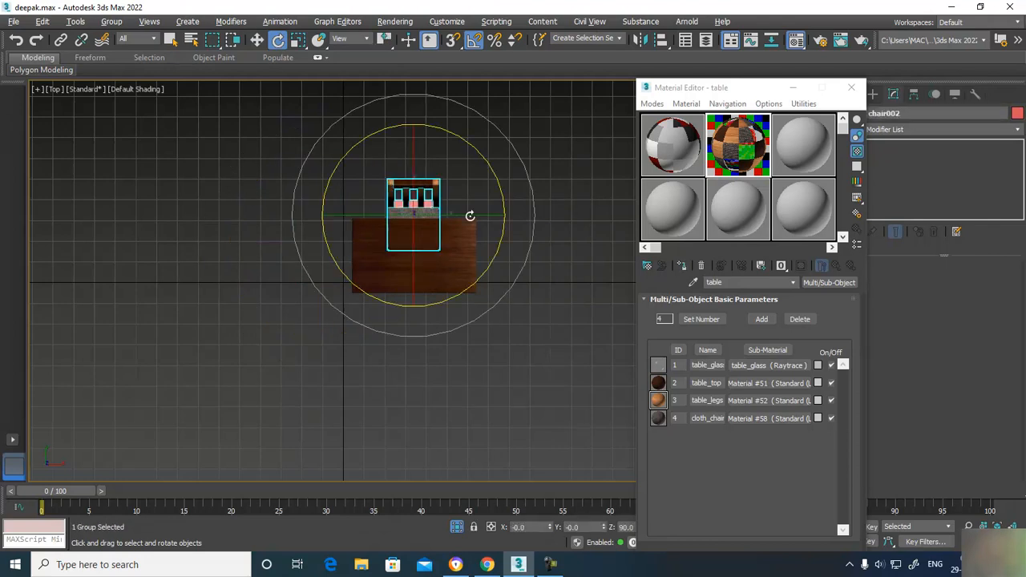
pyautogui.moveTo(499, 190)
pyautogui.keyDown('shift'); pyautogui.mouseDown()
pyautogui.moveTo(488, 165)
pyautogui.moveTo(499, 174)
pyautogui.moveTo(345, 213)
pyautogui.moveTo(368, 222)
pyautogui.mouseUp(); pyautogui.keyUp('shift')
pyautogui.click(516, 337)
pyautogui.press('w')
# Step: Clone the end chair to the opposite short end of the table and turn it around to face the tabletop
pyautogui.moveTo(410, 256)
pyautogui.keyDown('shift'); pyautogui.mouseDown()
pyautogui.moveTo(575, 277)
pyautogui.moveTo(550, 275)
pyautogui.mouseUp(); pyautogui.keyUp('shift')
pyautogui.click(526, 337)
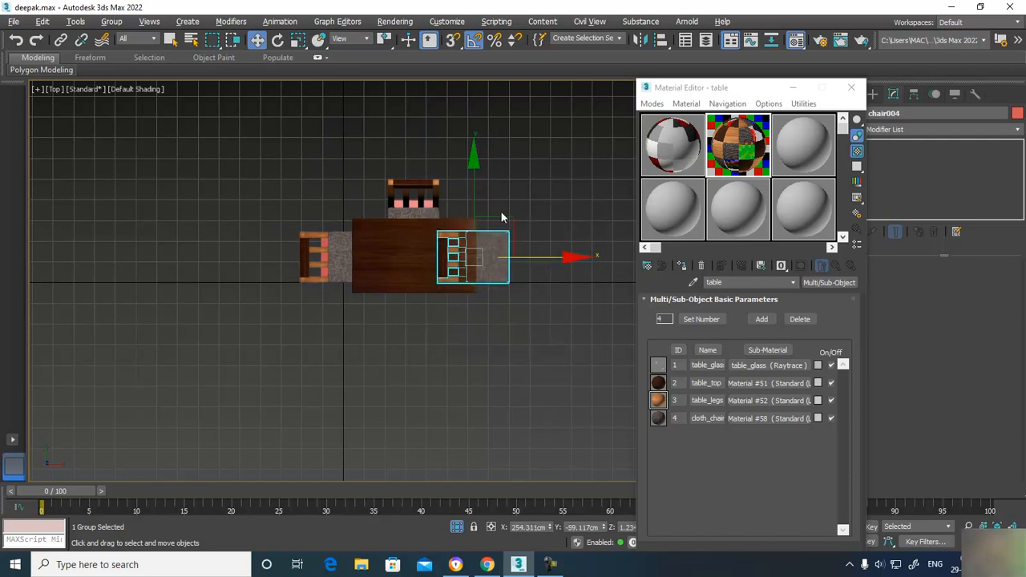
pyautogui.press('e')
pyautogui.moveTo(518, 174); pyautogui.dragTo(530, 192)
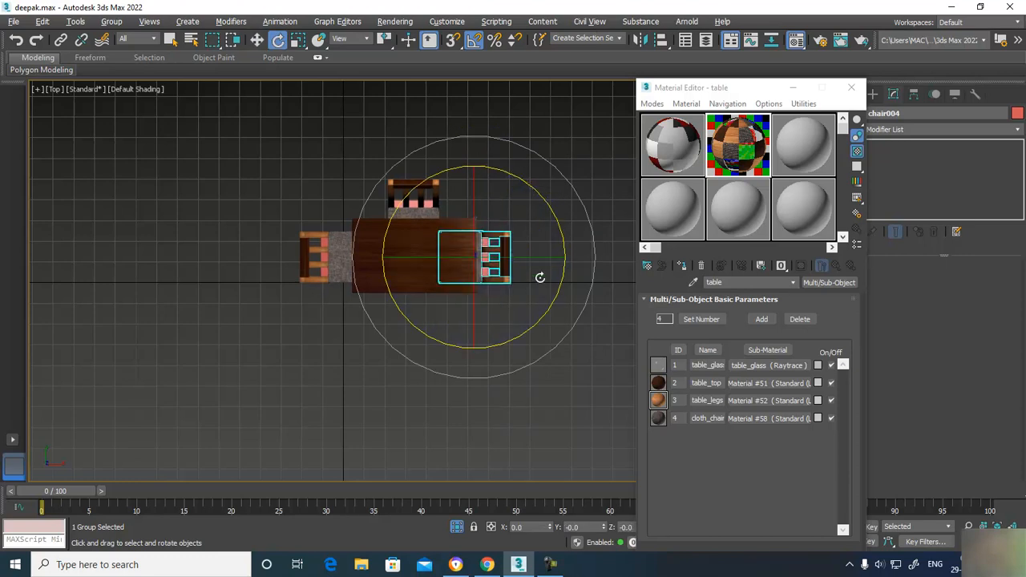
# Step: Clone the original chair to the opposite long side of the table and turn it around to face the tabletop
pyautogui.press('w')
pyautogui.click(422, 200)
pyautogui.moveTo(411, 136)
pyautogui.keyDown('shift'); pyautogui.mouseDown()
pyautogui.moveTo(422, 233)
pyautogui.moveTo(426, 207)
pyautogui.mouseUp(); pyautogui.keyUp('shift')
pyautogui.click(528, 339)
pyautogui.press('e')
pyautogui.moveTo(482, 236); pyautogui.dragTo(476, 215)
pyautogui.press('w')
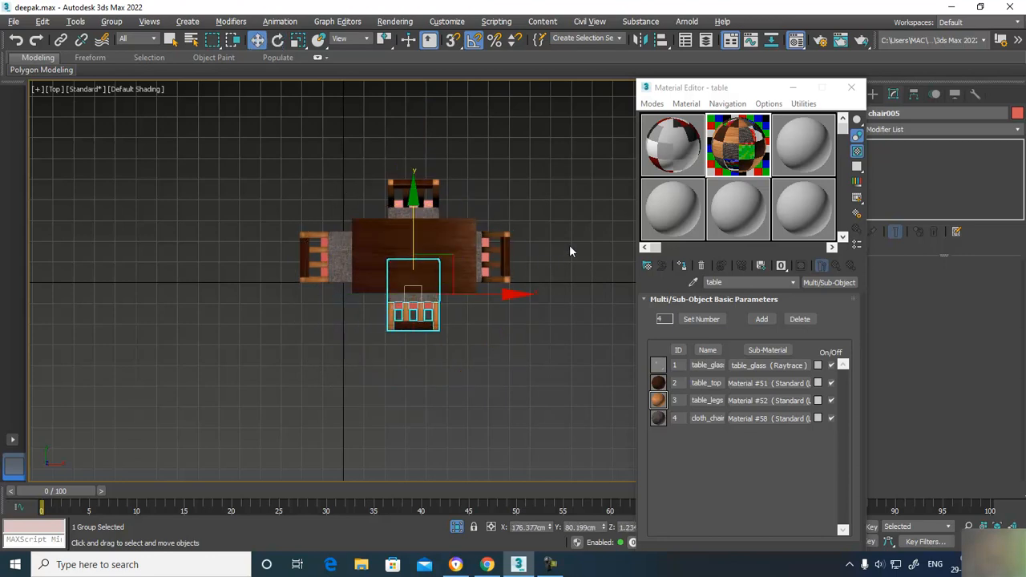
# Step: Move the chair at the table's left short end inward so its seat tucks under the tabletop
pyautogui.click(325, 256)
pyautogui.moveTo(388, 259); pyautogui.dragTo(401, 258)
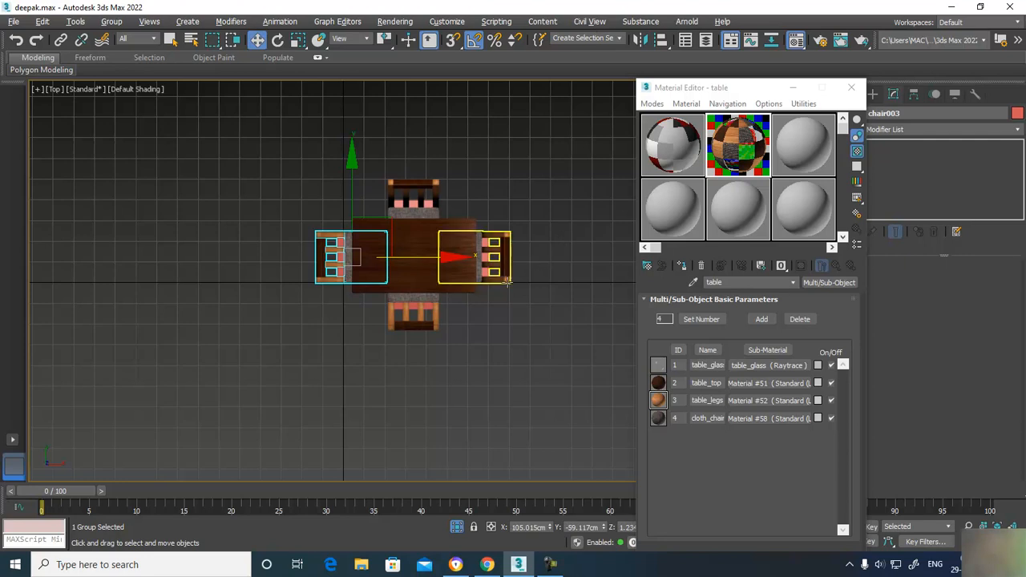
# Step: Examine the dining table with its four chairs from an angled Perspective view
pyautogui.press('p')
pyautogui.press('z')
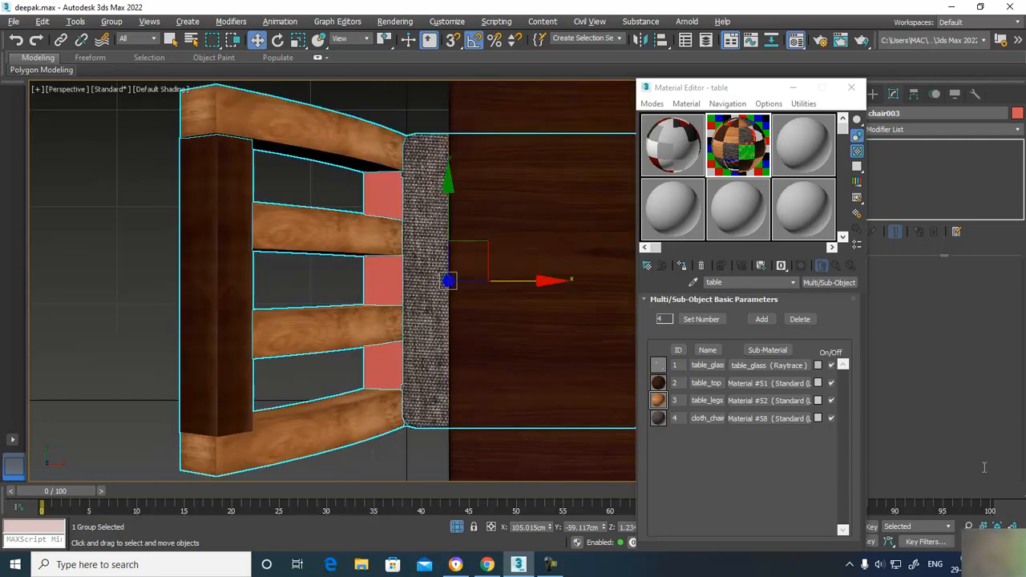
pyautogui.click(997, 542)
pyautogui.scroll(-10, 484, 268)
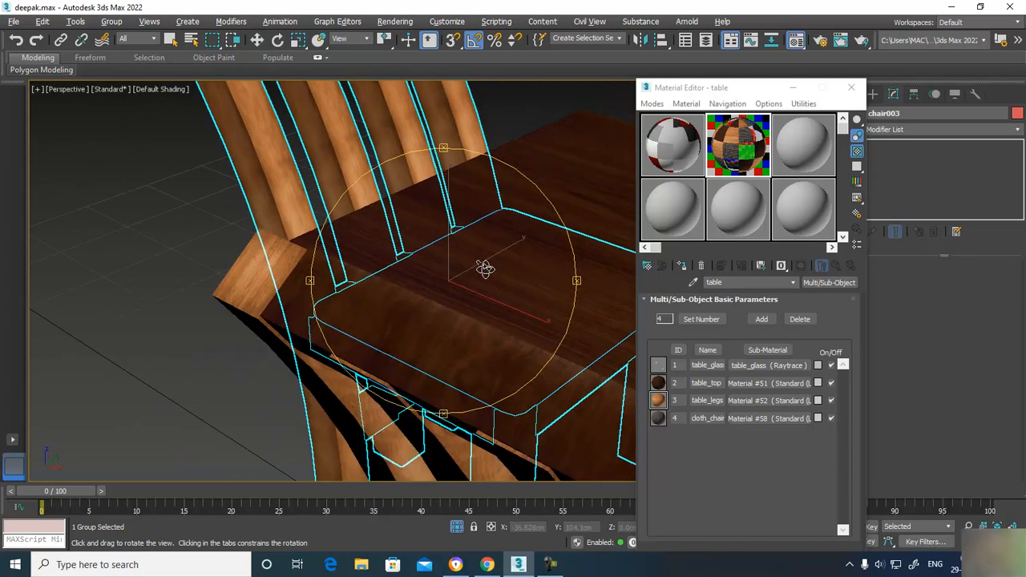
pyautogui.moveTo(365, 267); pyautogui.dragTo(387, 308)
pyautogui.scroll(5, 479, 263)
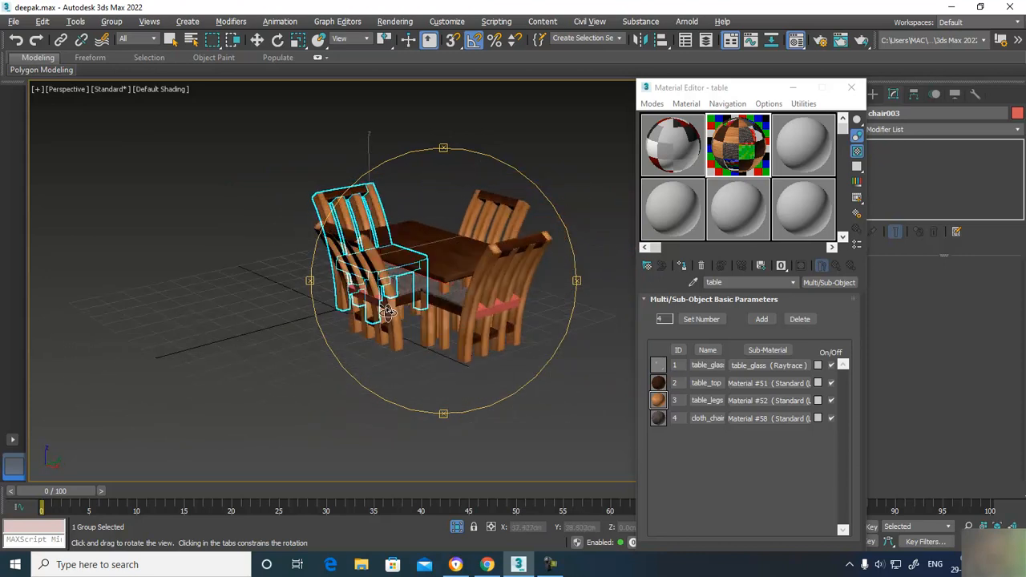
pyautogui.scroll(5, 484, 288)
pyautogui.press('w')
pyautogui.click(402, 226)
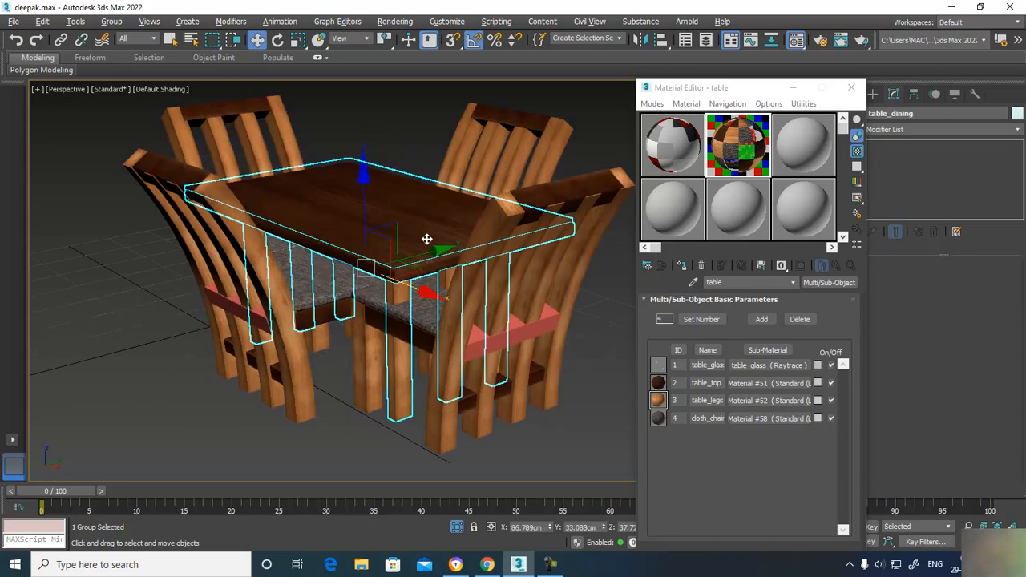
pyautogui.click(418, 169)
pyautogui.click(368, 178)
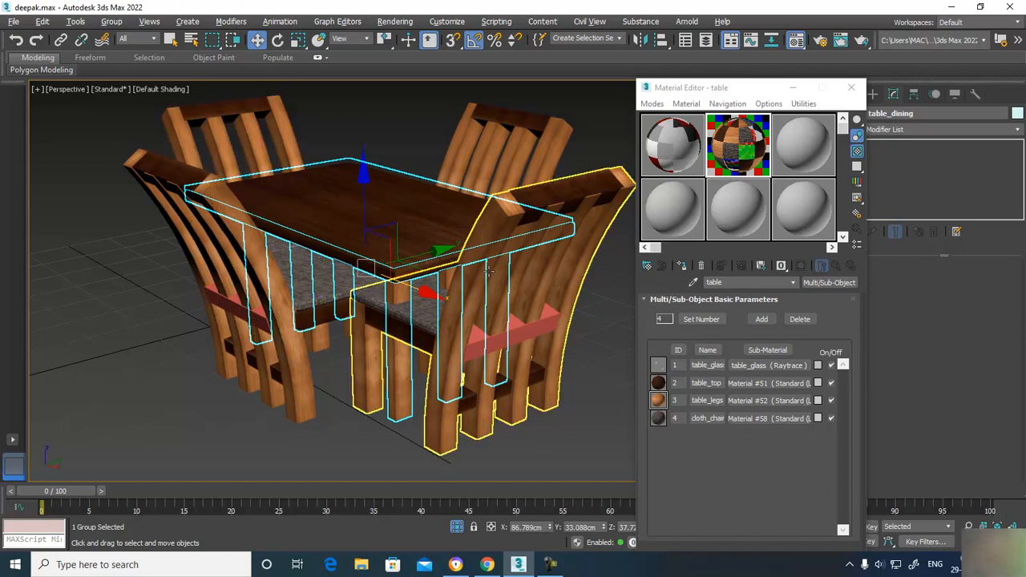
pyautogui.scroll(-3, 483, 272)
# Step: Select the whole dining set, render the Perspective view and close the rendered image
pyautogui.hotkey('ctrl', 'a')
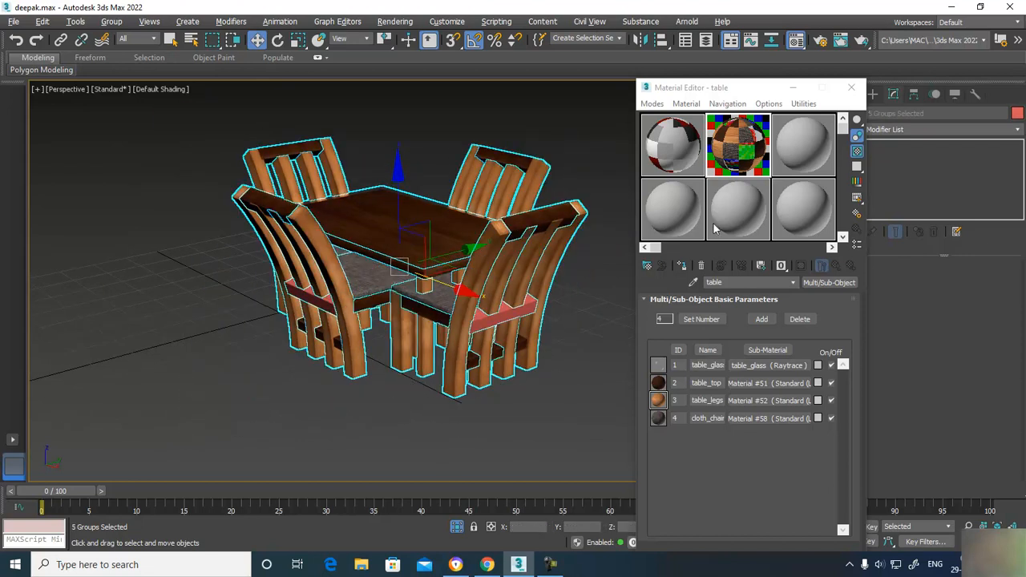
pyautogui.click(841, 41)
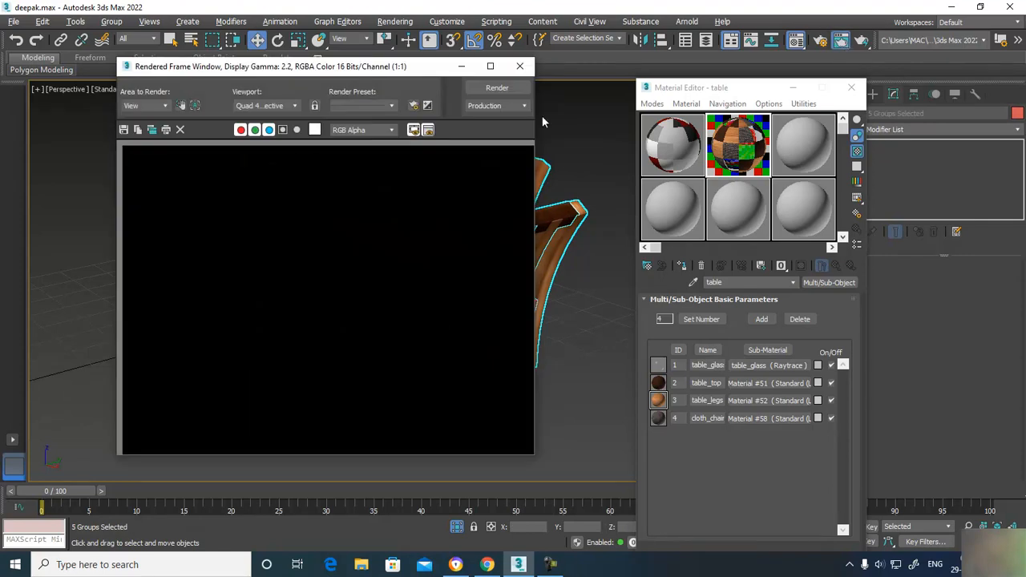
pyautogui.click(498, 89)
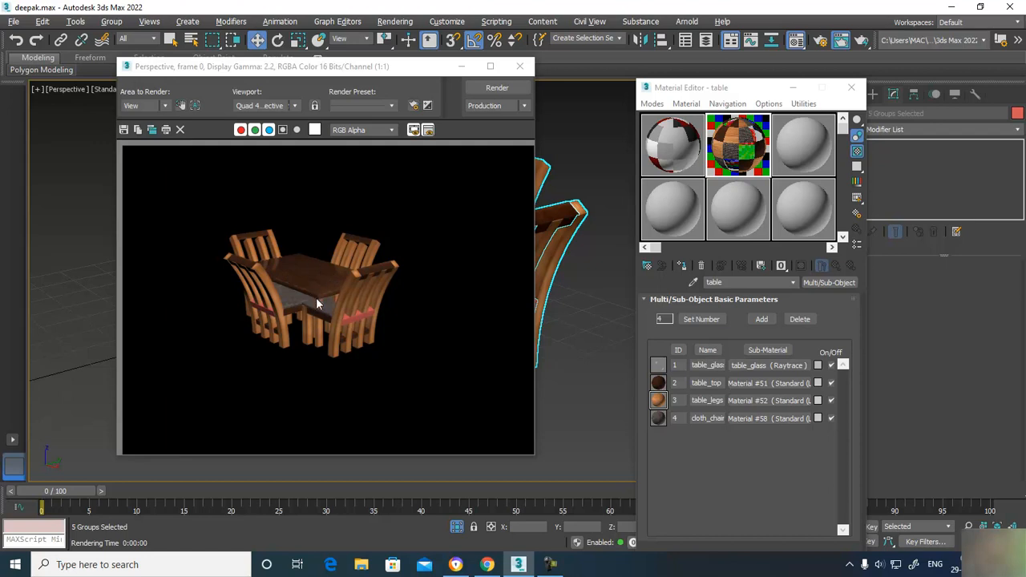
pyautogui.click(519, 66)
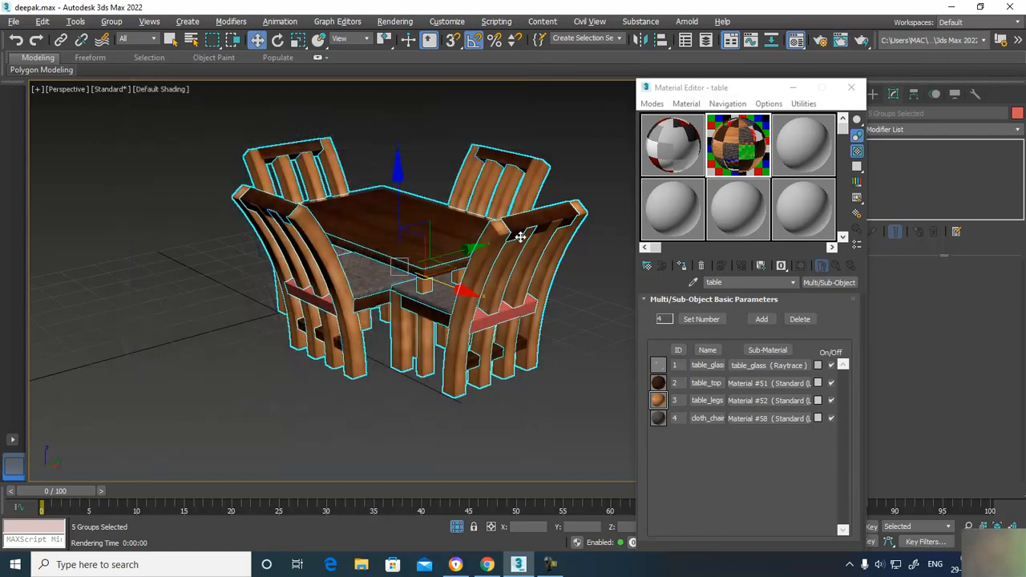
# Step: In the dining table's table_top sub-material, set Specular Level to 25 and Glossiness to 20, and enable its Reflection map
pyautogui.click(522, 231)
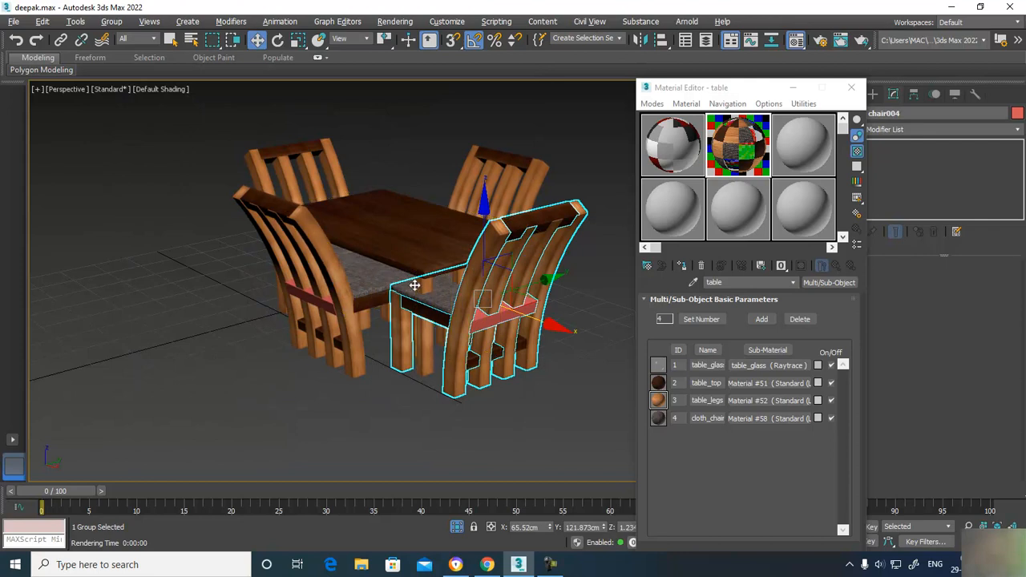
pyautogui.scroll(5, 412, 286)
pyautogui.click(368, 315)
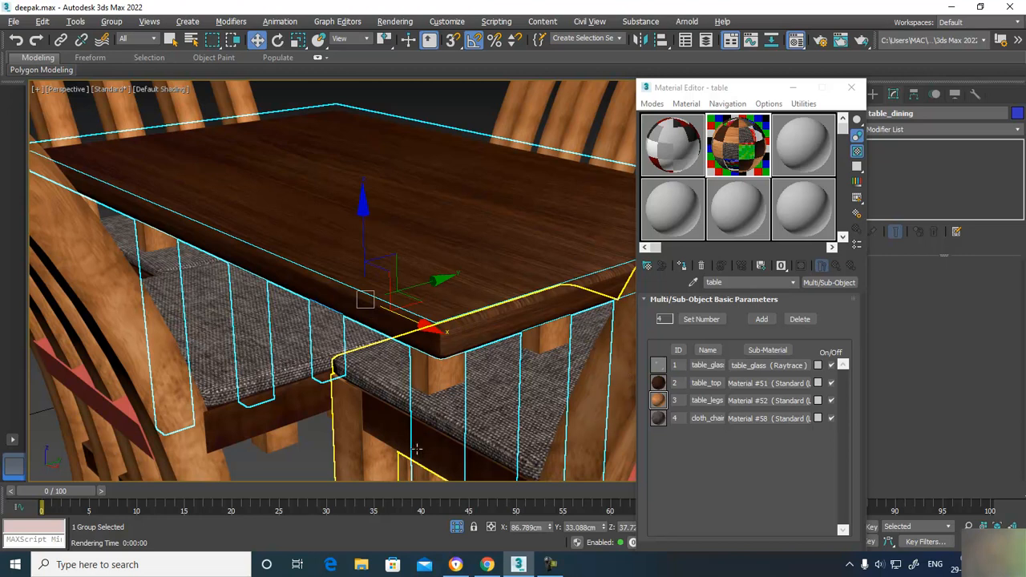
pyautogui.click(760, 384)
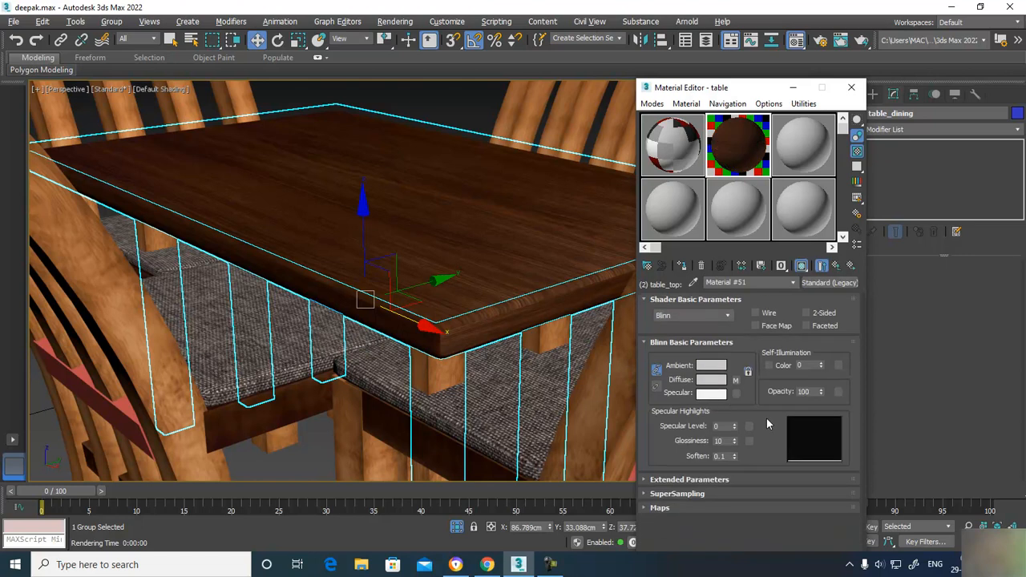
pyautogui.moveTo(734, 440); pyautogui.dragTo(739, 408)
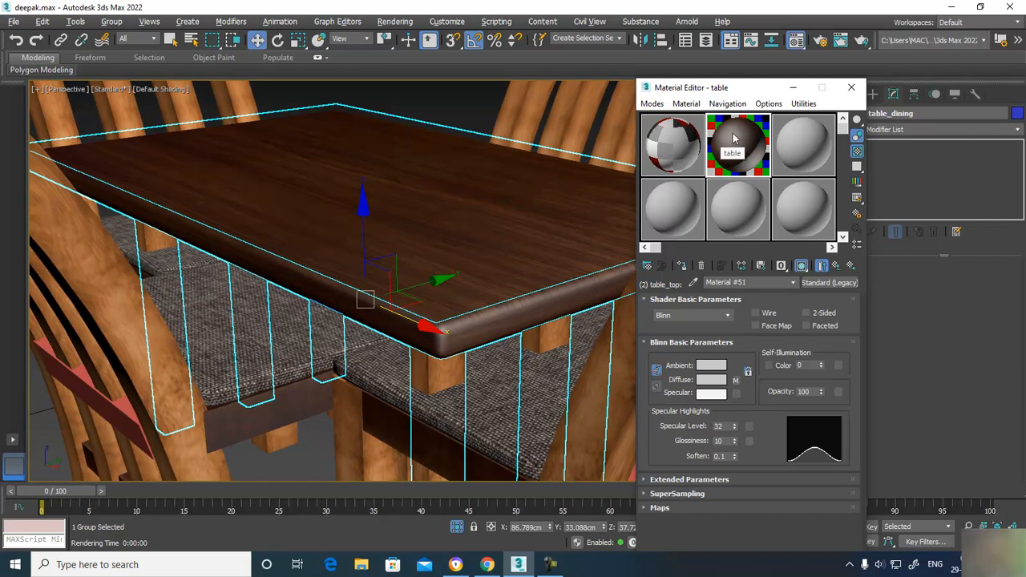
pyautogui.moveTo(734, 442); pyautogui.dragTo(735, 428)
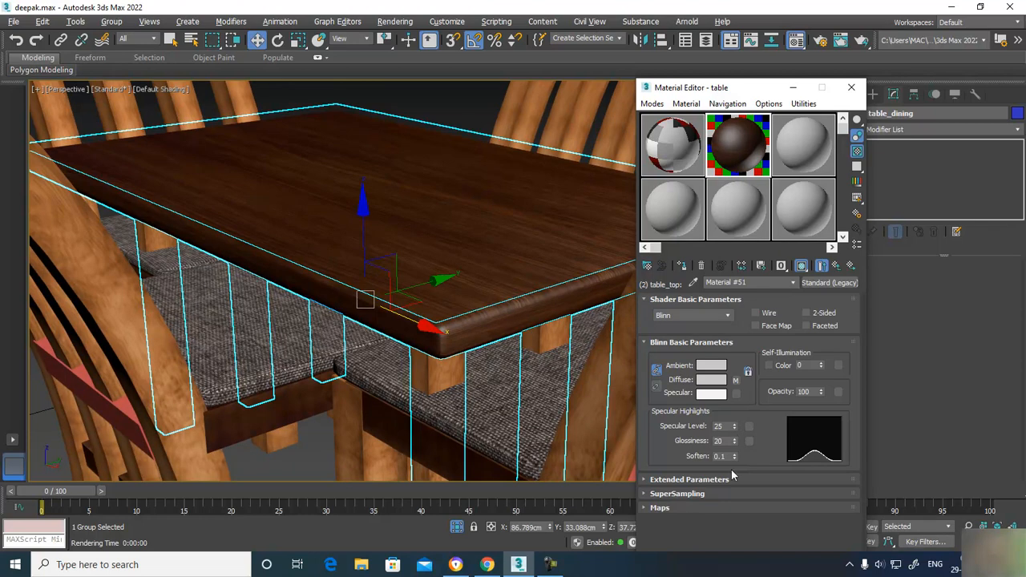
pyautogui.click(670, 507)
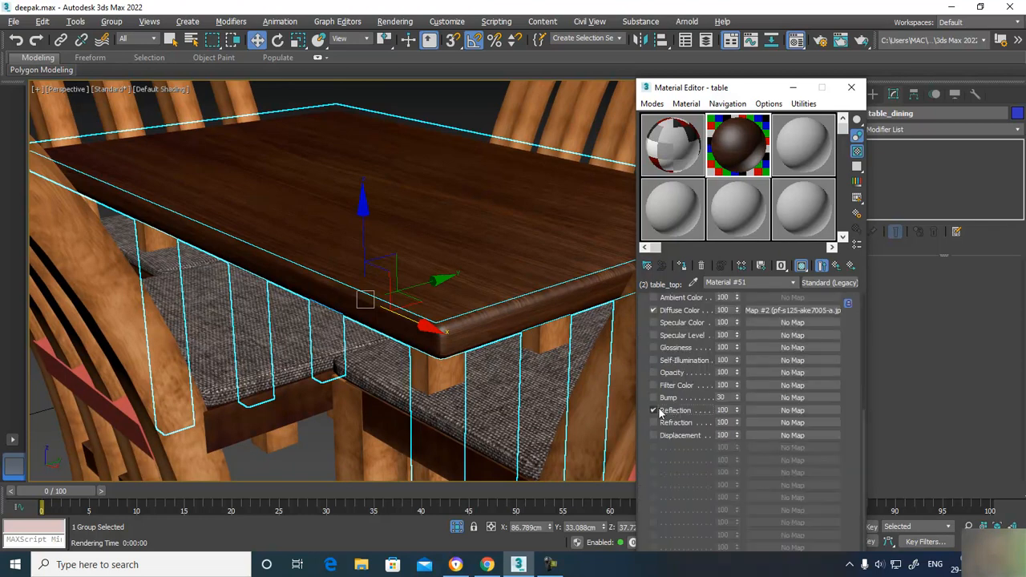
pyautogui.click(762, 411)
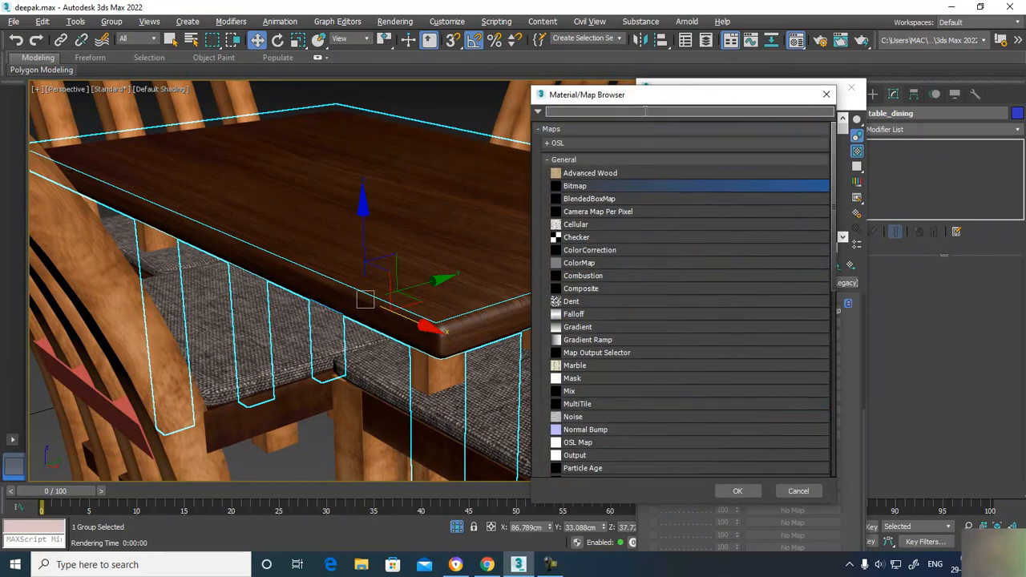
pyautogui.write('raytrace')
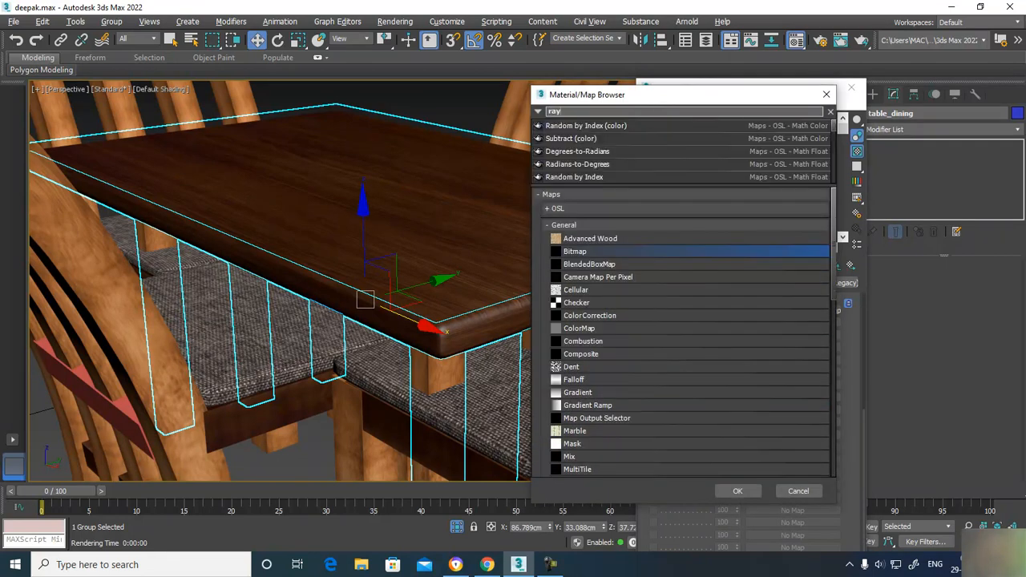
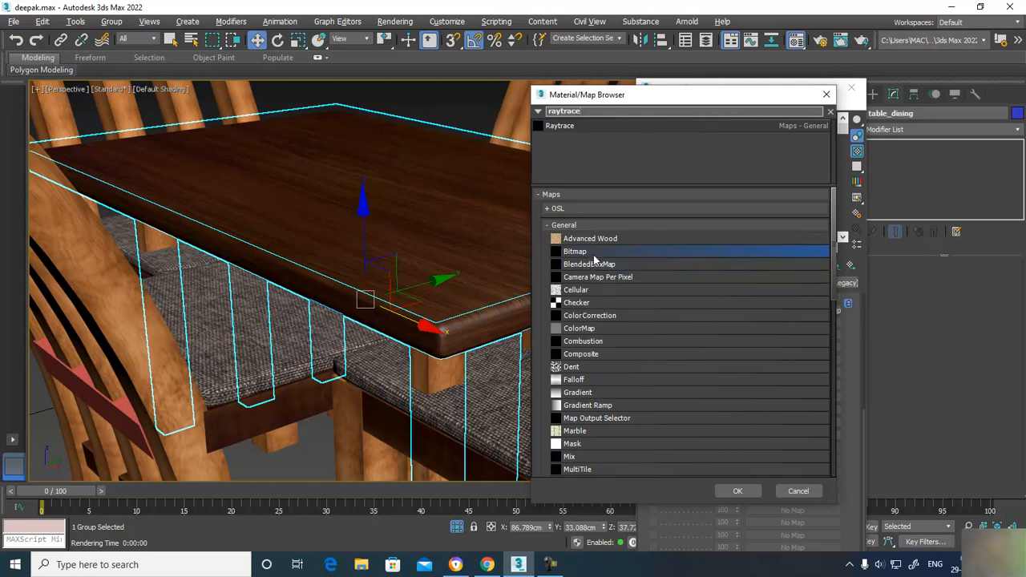
pyautogui.click(826, 94)
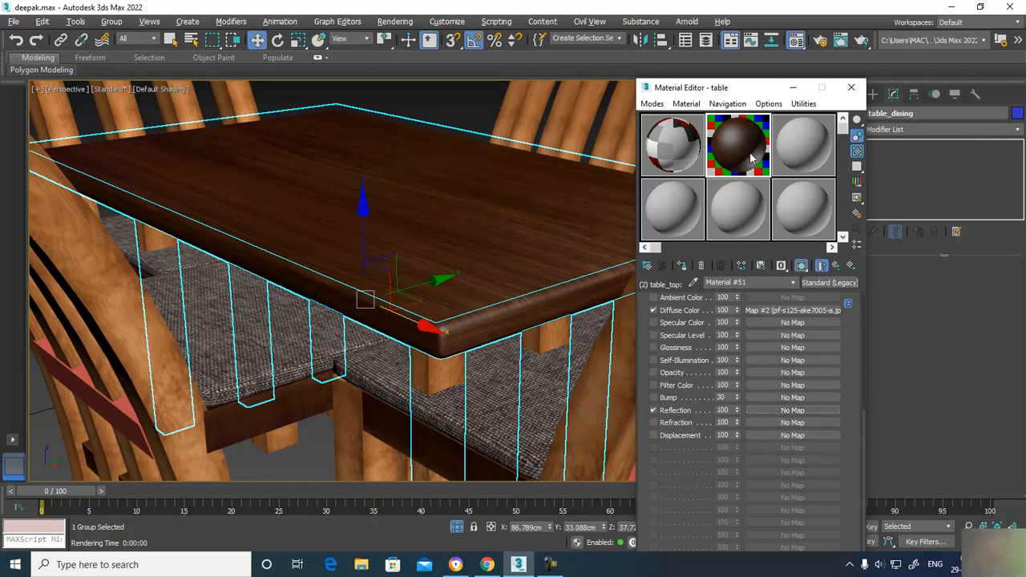
# Step: Assign a Raytrace map to the Reflection slot of table_top and return to the sub-material's map list
pyautogui.scroll(6, 707, 408)
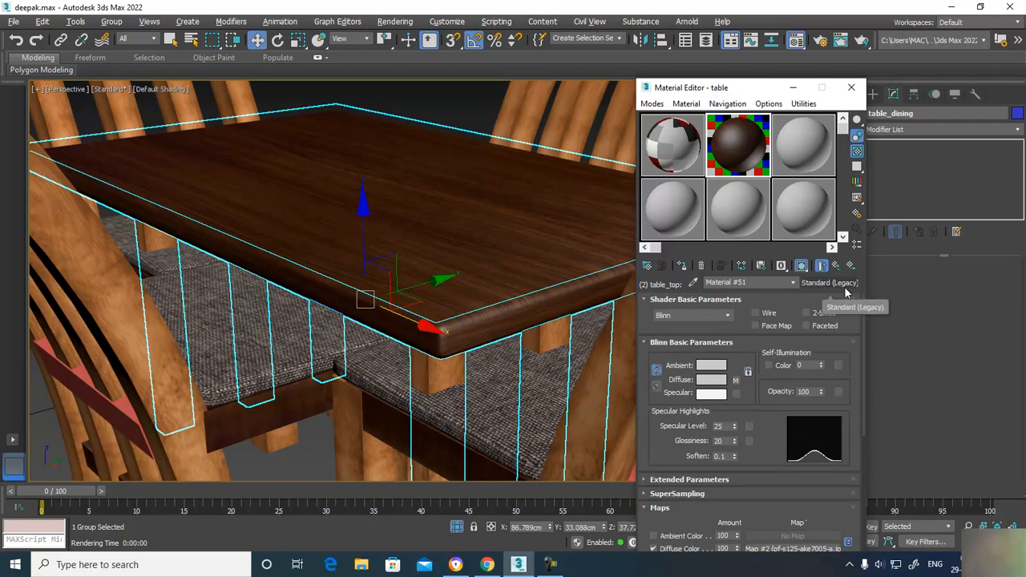
pyautogui.scroll(-6, 688, 436)
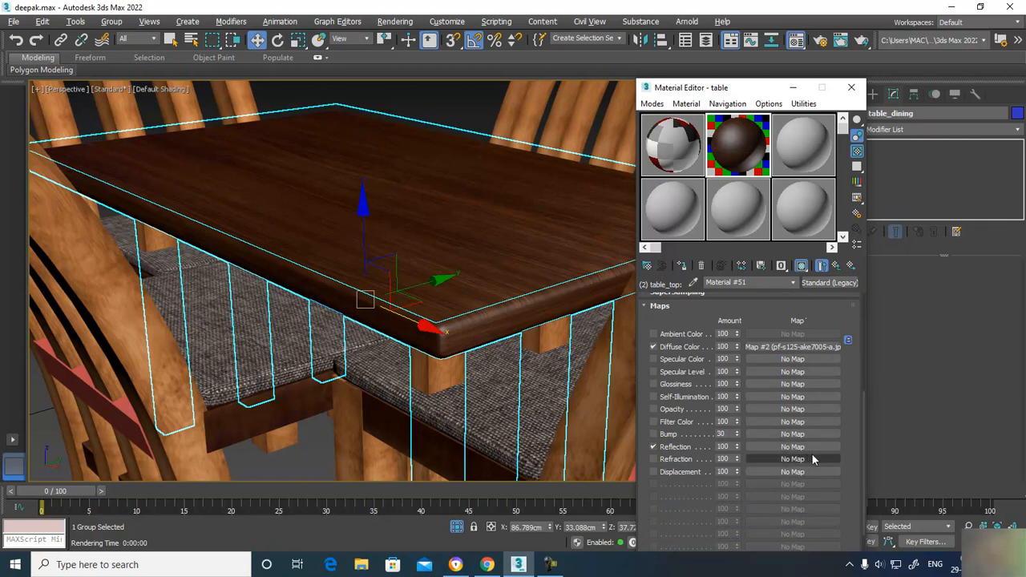
pyautogui.click(815, 448)
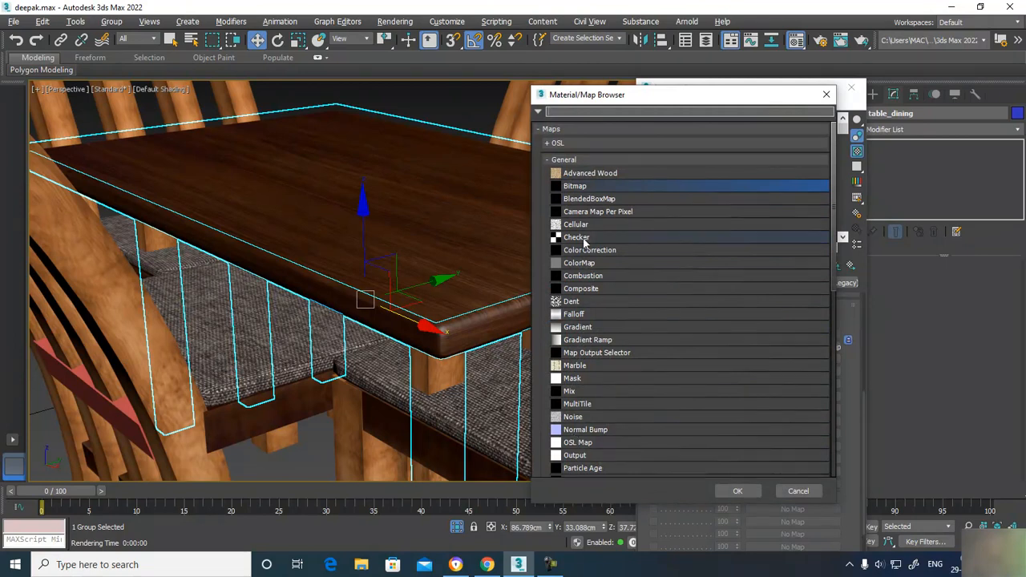
pyautogui.scroll(-3, 585, 392)
pyautogui.scroll(-1, 583, 428)
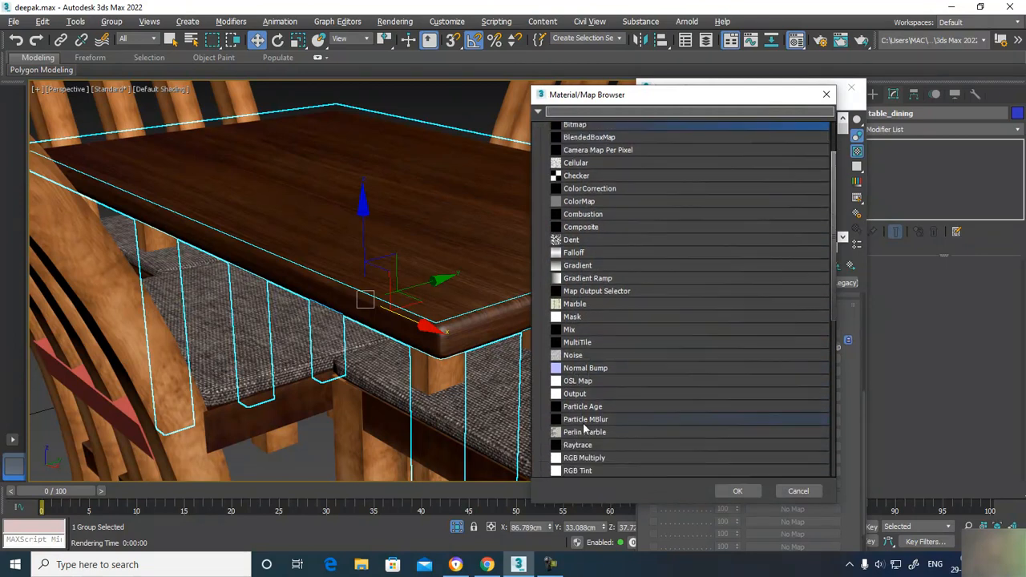
pyautogui.click(576, 448)
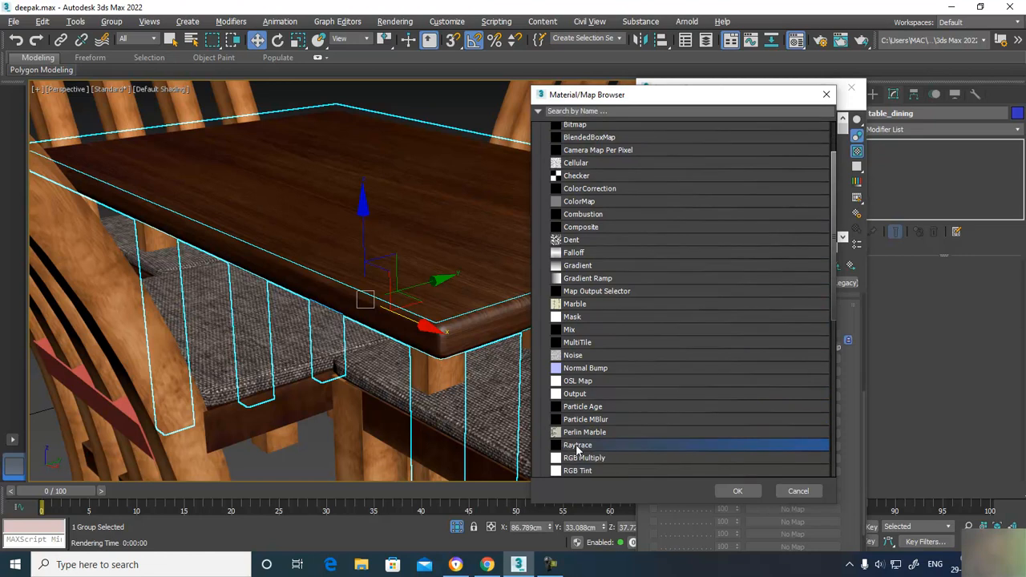
pyautogui.click(737, 491)
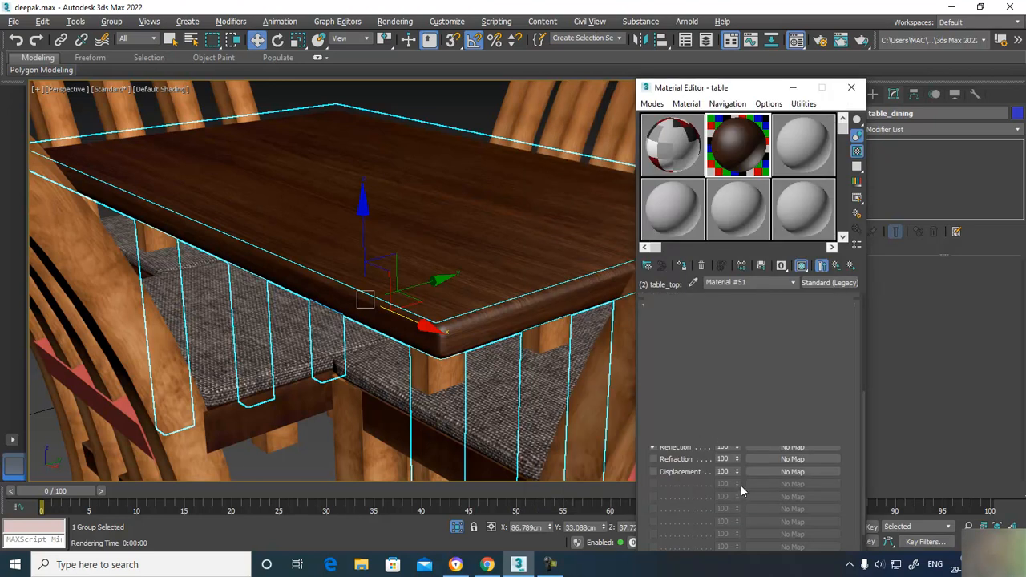
pyautogui.click(835, 265)
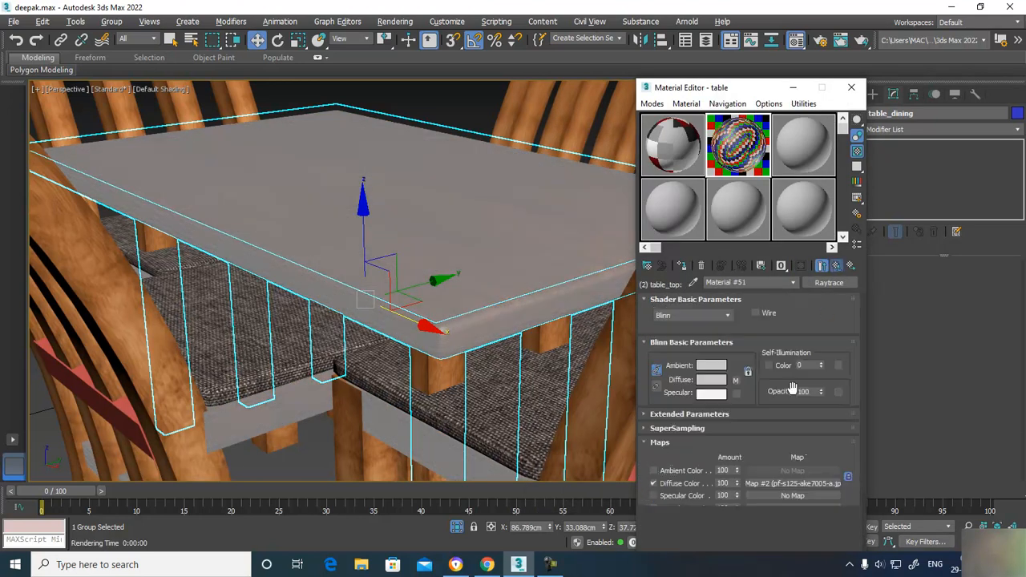
pyautogui.scroll(-1, 760, 409)
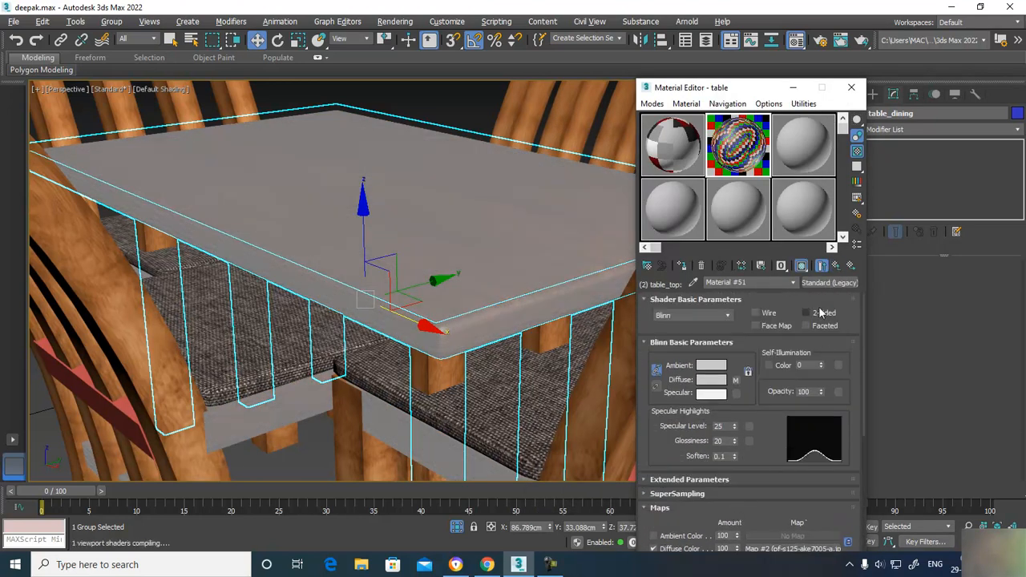
pyautogui.scroll(1, 782, 343)
pyautogui.scroll(-10, 781, 344)
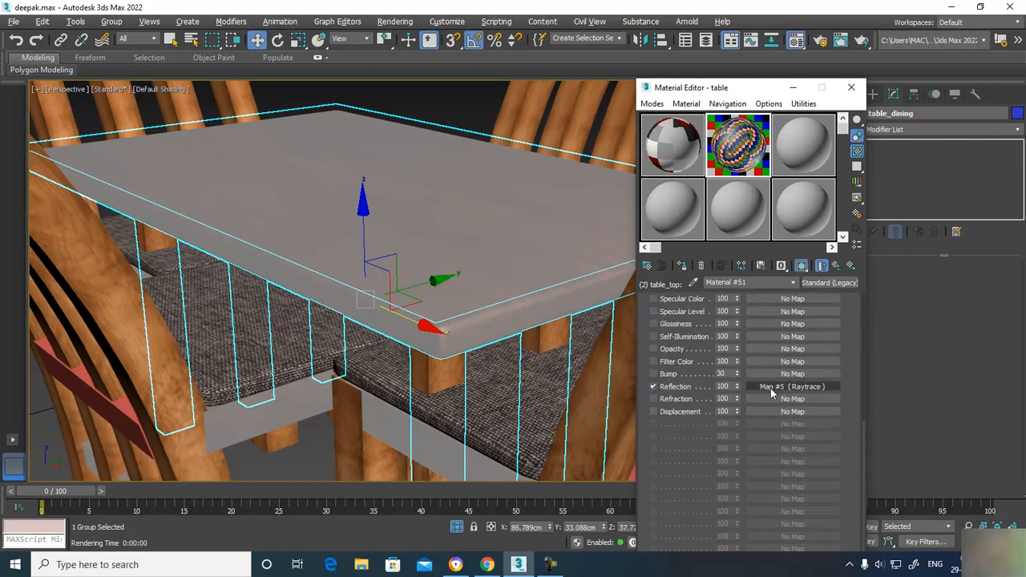
# Step: Set the Reflection amount of the table_top sub-material to 8
pyautogui.doubleClick(722, 386)
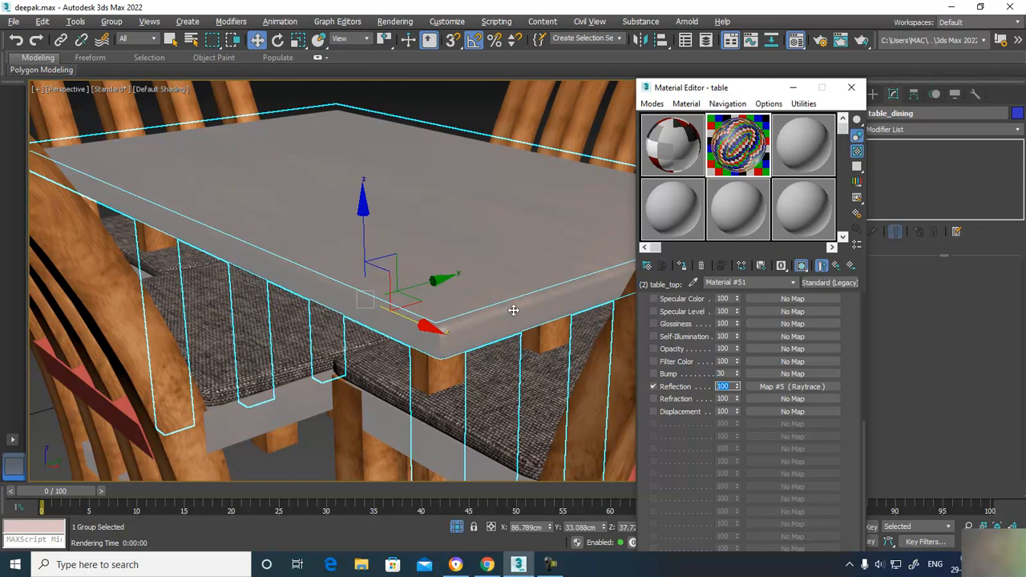
pyautogui.write('10')
pyautogui.press('Return')
pyautogui.write('5')
pyautogui.press('Return')
pyautogui.write('10')
pyautogui.press('Return')
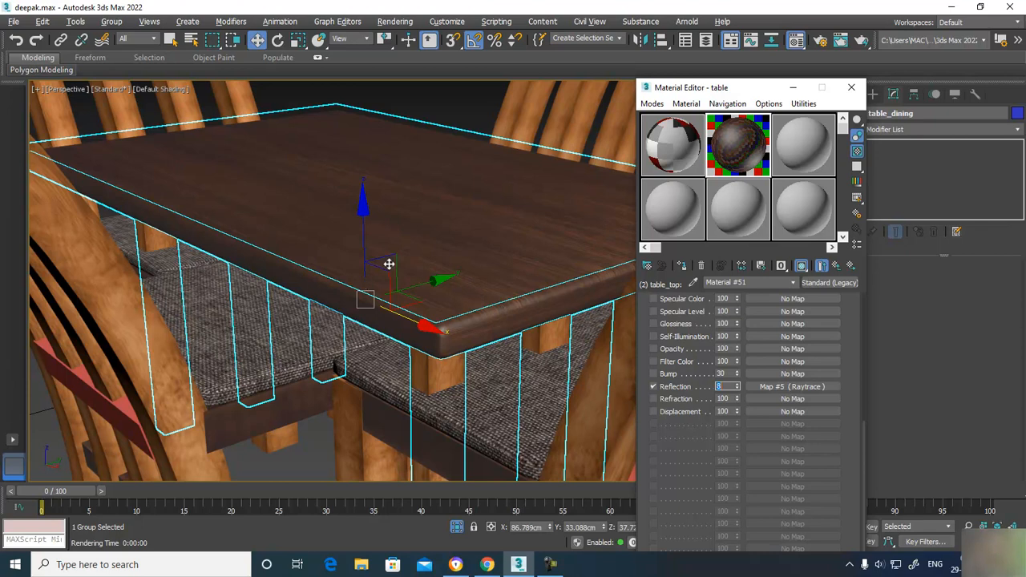
# Step: Render the Perspective view from a higher angle to check the tabletop's reflection
pyautogui.keyDown('alt'); pyautogui.moveTo(551, 153); pyautogui.dragTo(449, 355, button='middle'); pyautogui.keyUp('alt')
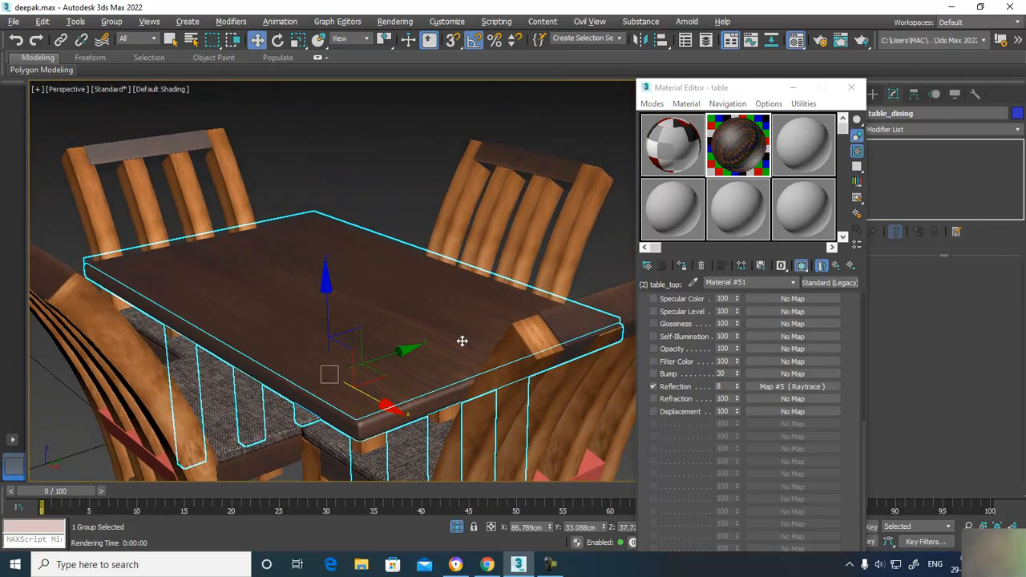
pyautogui.click(840, 40)
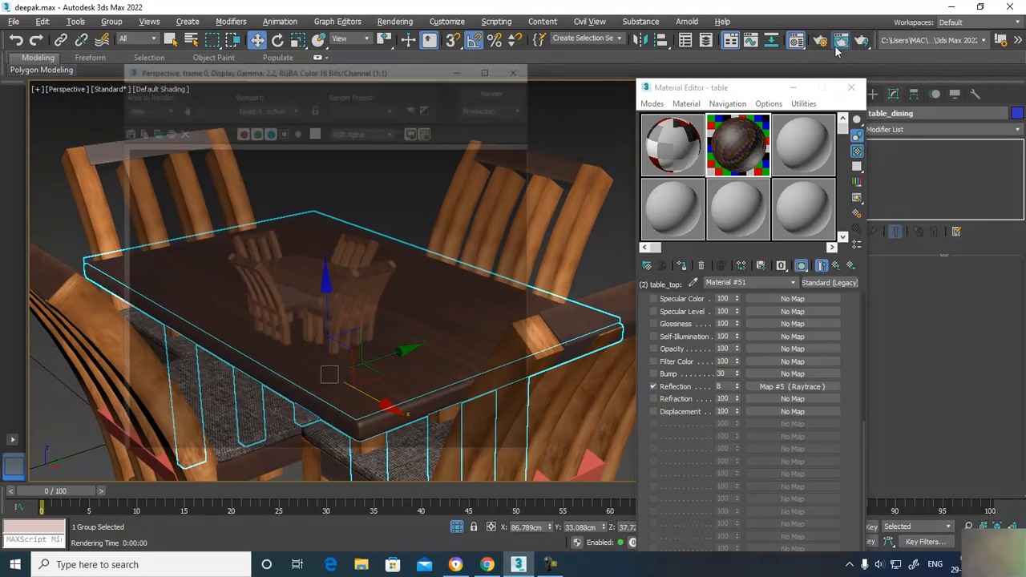
pyautogui.click(511, 89)
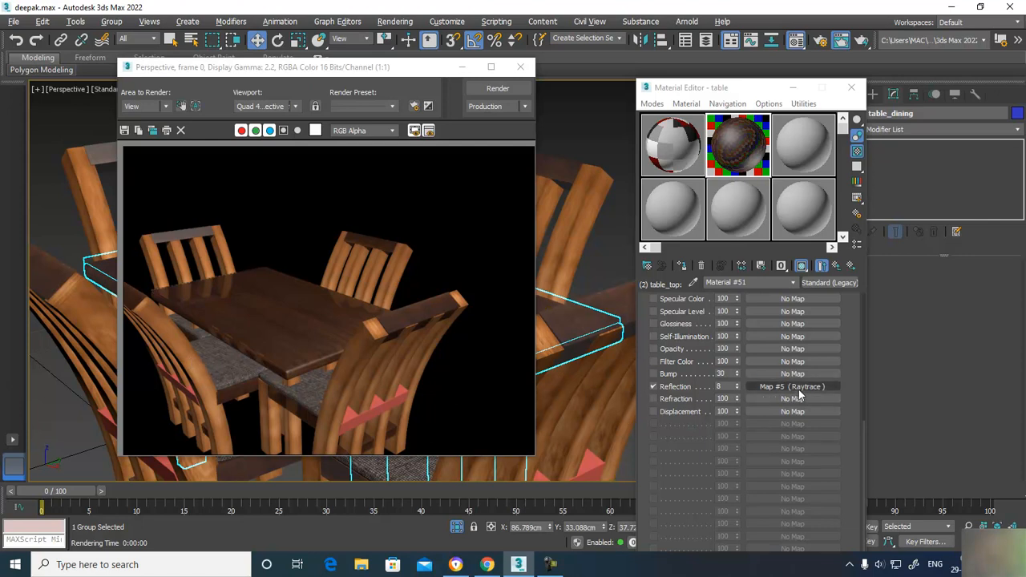
# Step: Set the Reflection amount of table_top to 2, re-render the Perspective view and close the rendered image
pyautogui.doubleClick(720, 386)
pyautogui.write('2')
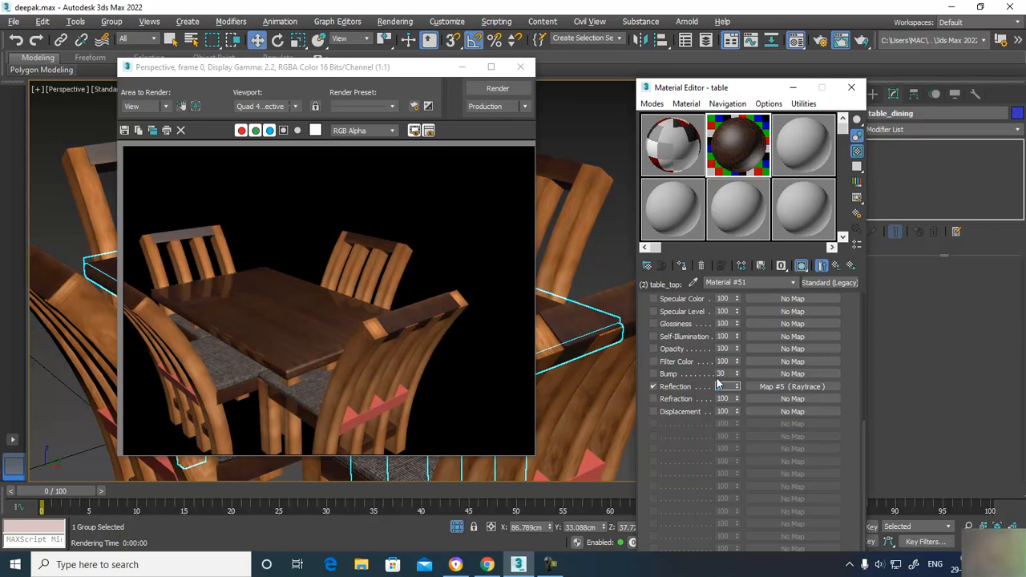
pyautogui.click(492, 89)
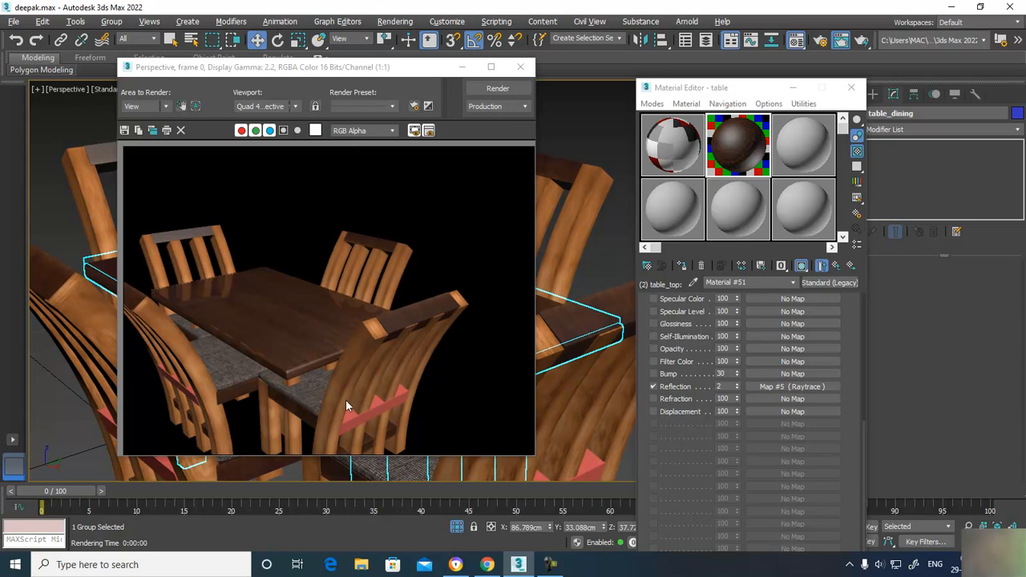
pyautogui.click(521, 67)
# Step: Set the table_legs sub-material's Specular Level to 40 and Glossiness to 44, and render the Perspective view
pyautogui.moveTo(574, 322); pyautogui.dragTo(542, 292, button='middle')
pyautogui.click(513, 369)
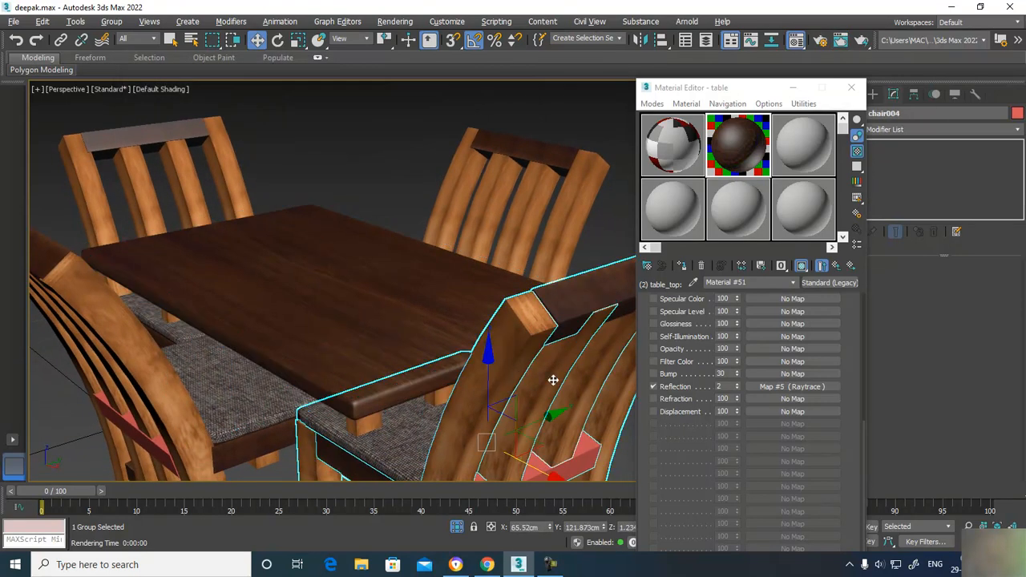
pyautogui.click(821, 266)
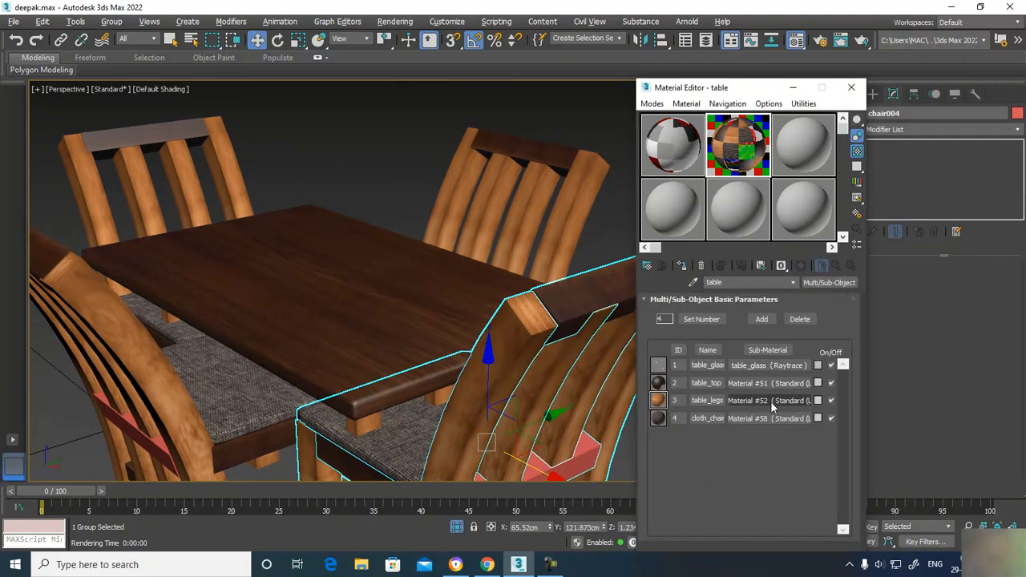
pyautogui.click(775, 401)
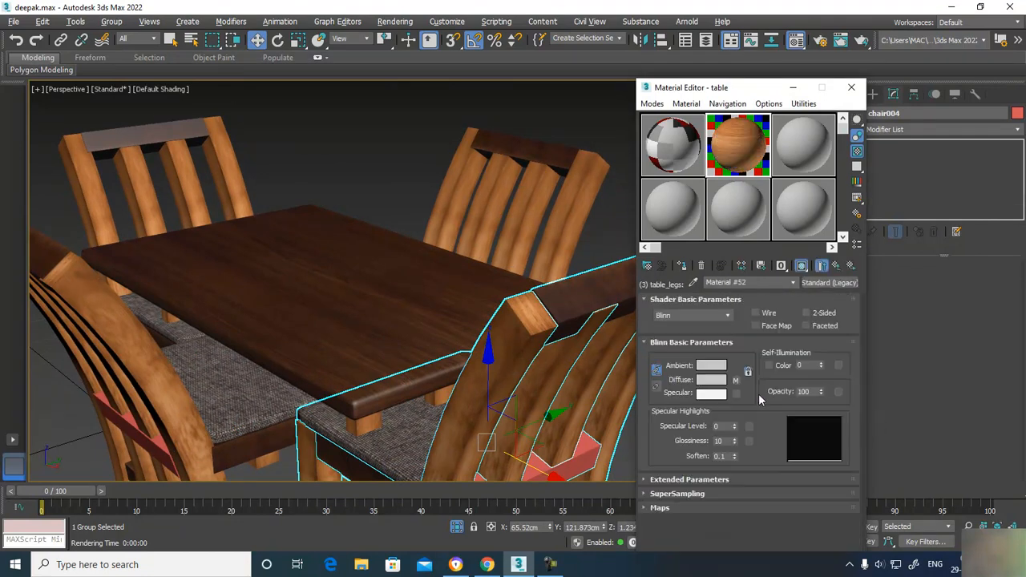
pyautogui.moveTo(735, 427)
pyautogui.mouseDown()
pyautogui.moveTo(733, 416)
pyautogui.moveTo(735, 437)
pyautogui.moveTo(737, 409)
pyautogui.moveTo(737, 438)
pyautogui.mouseUp()
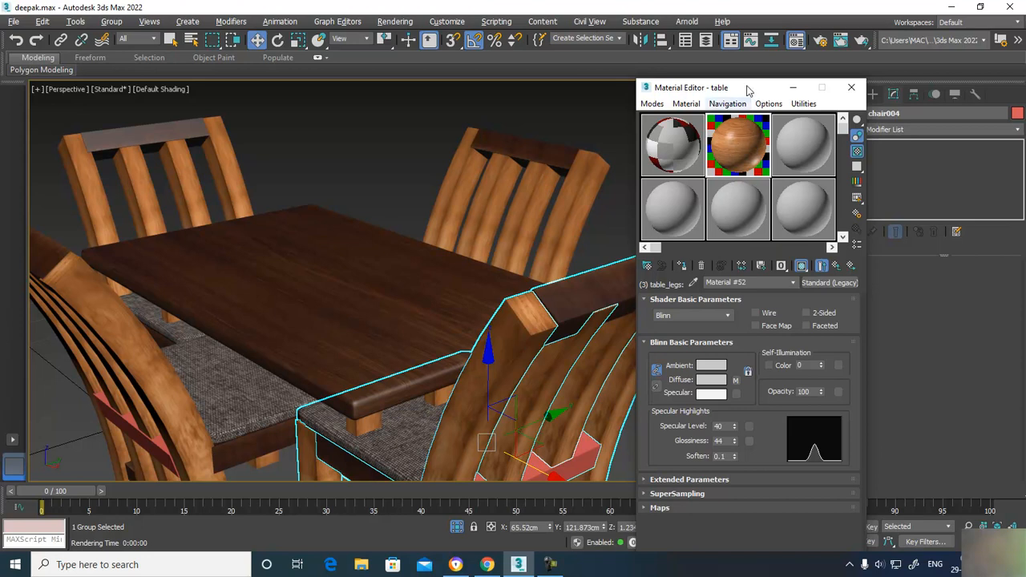
pyautogui.click(839, 42)
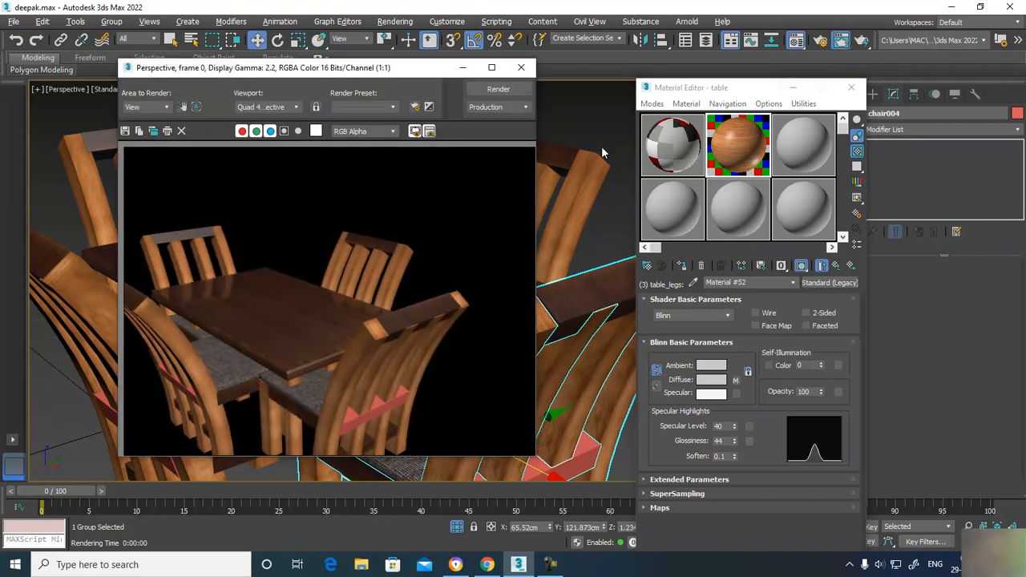